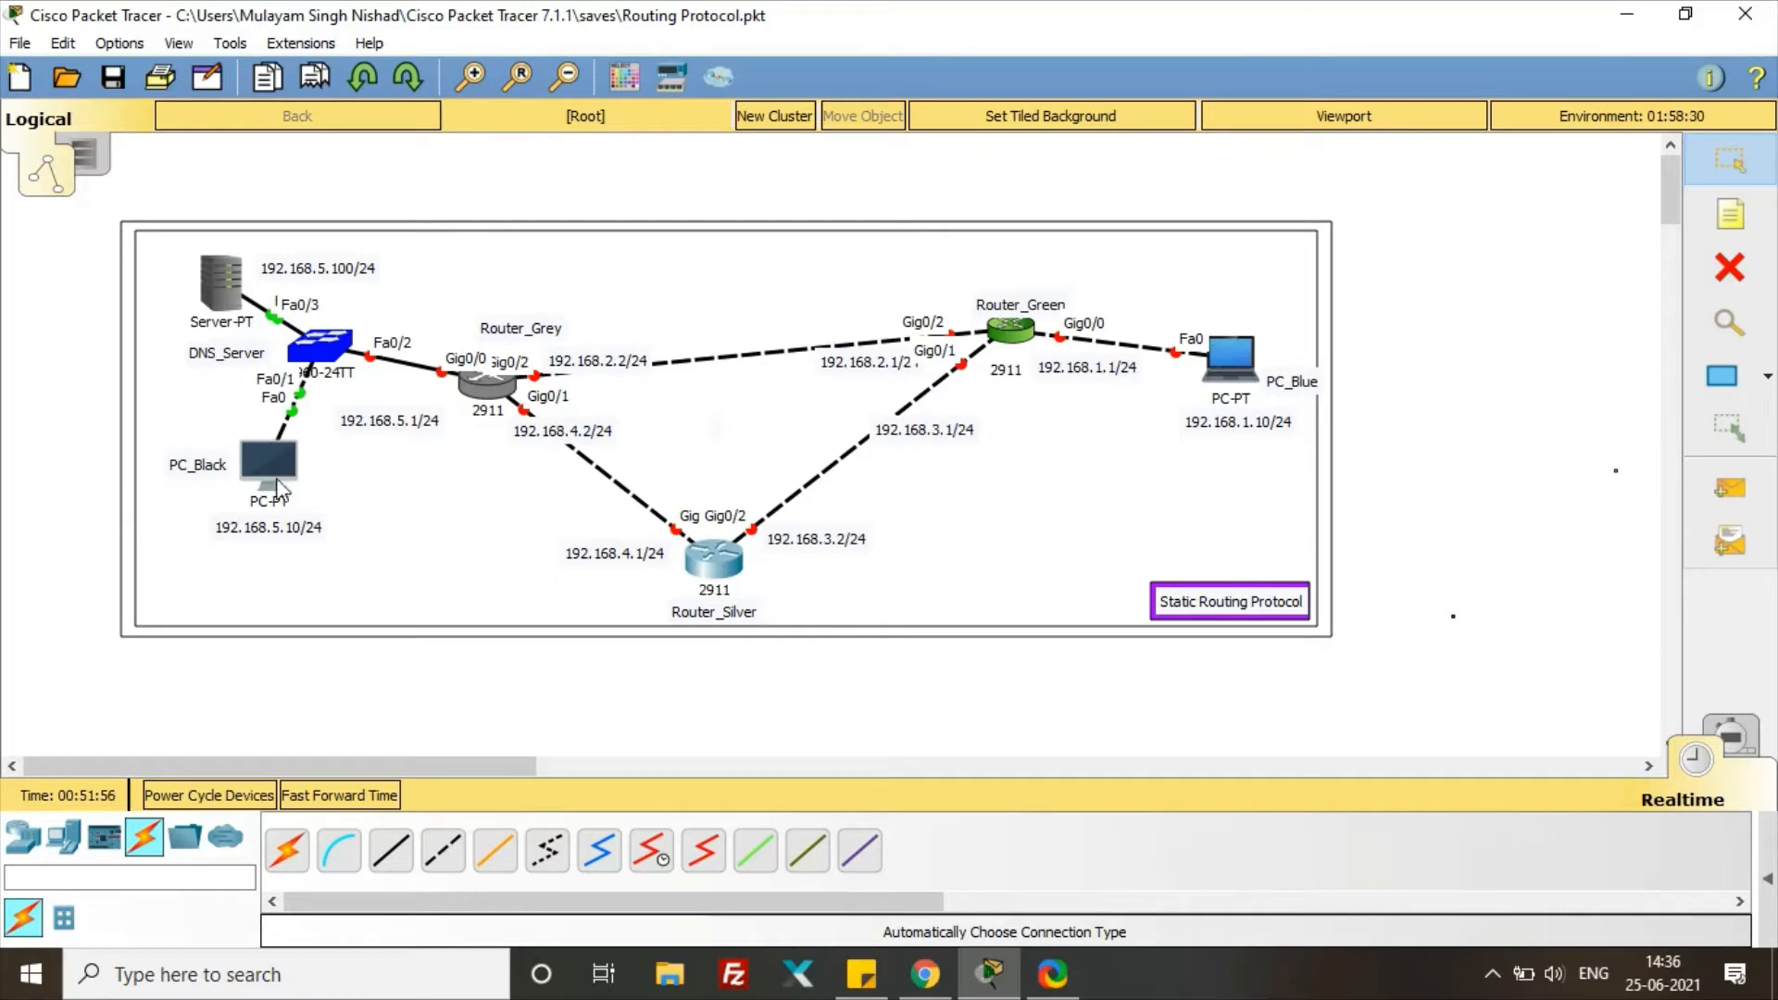
Step: Review PC_Black's IP configuration: address, subnet mask, default gateway and DNS server
mouse_move(282, 480)
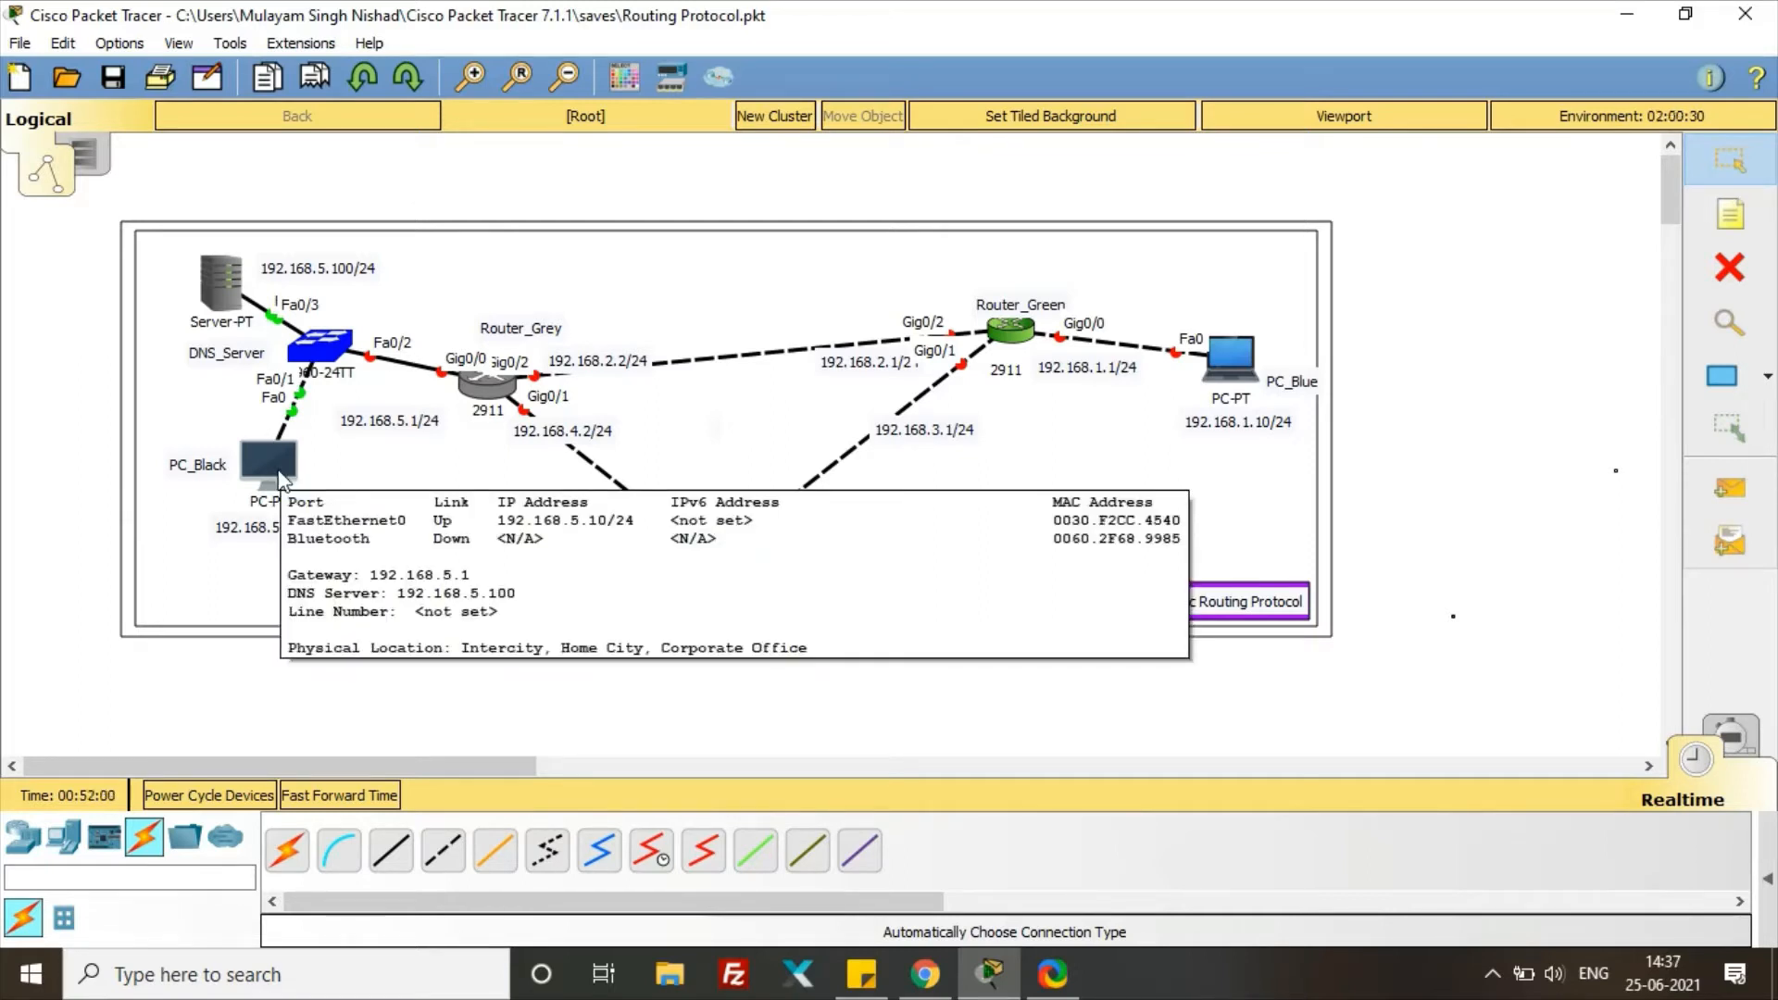
left_click(279, 471)
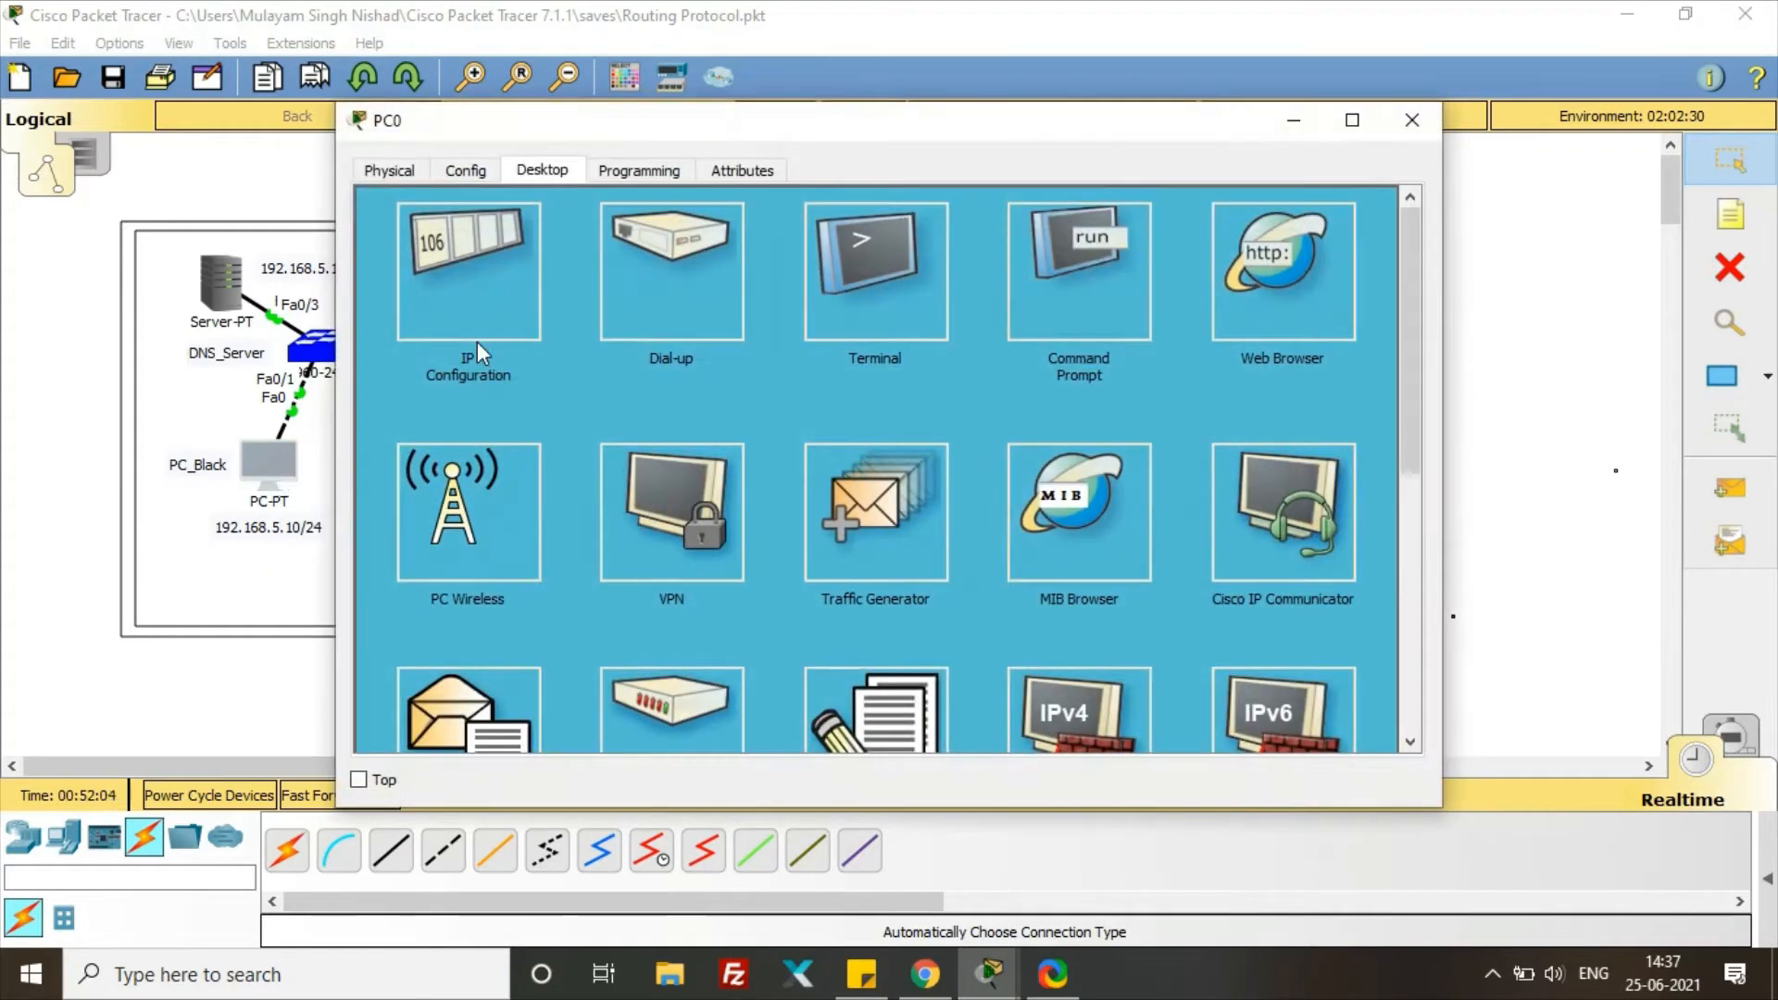
left_click(492, 241)
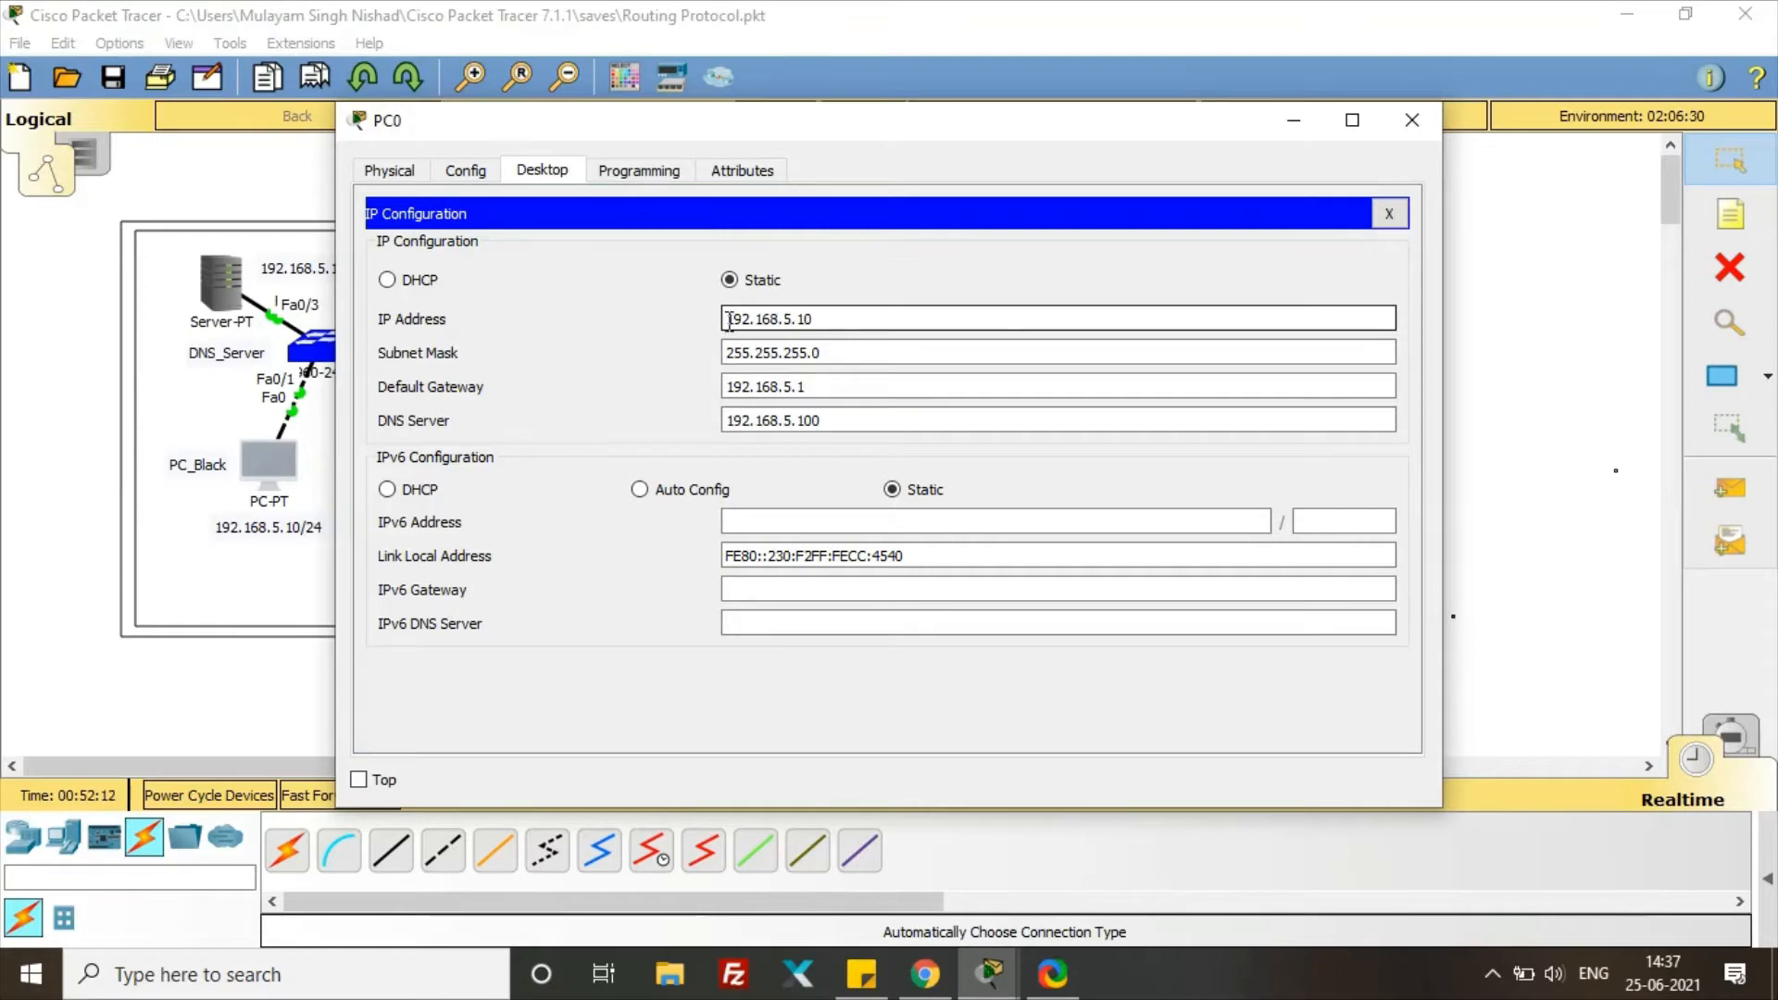
left_click_drag(729, 320, 713, 354)
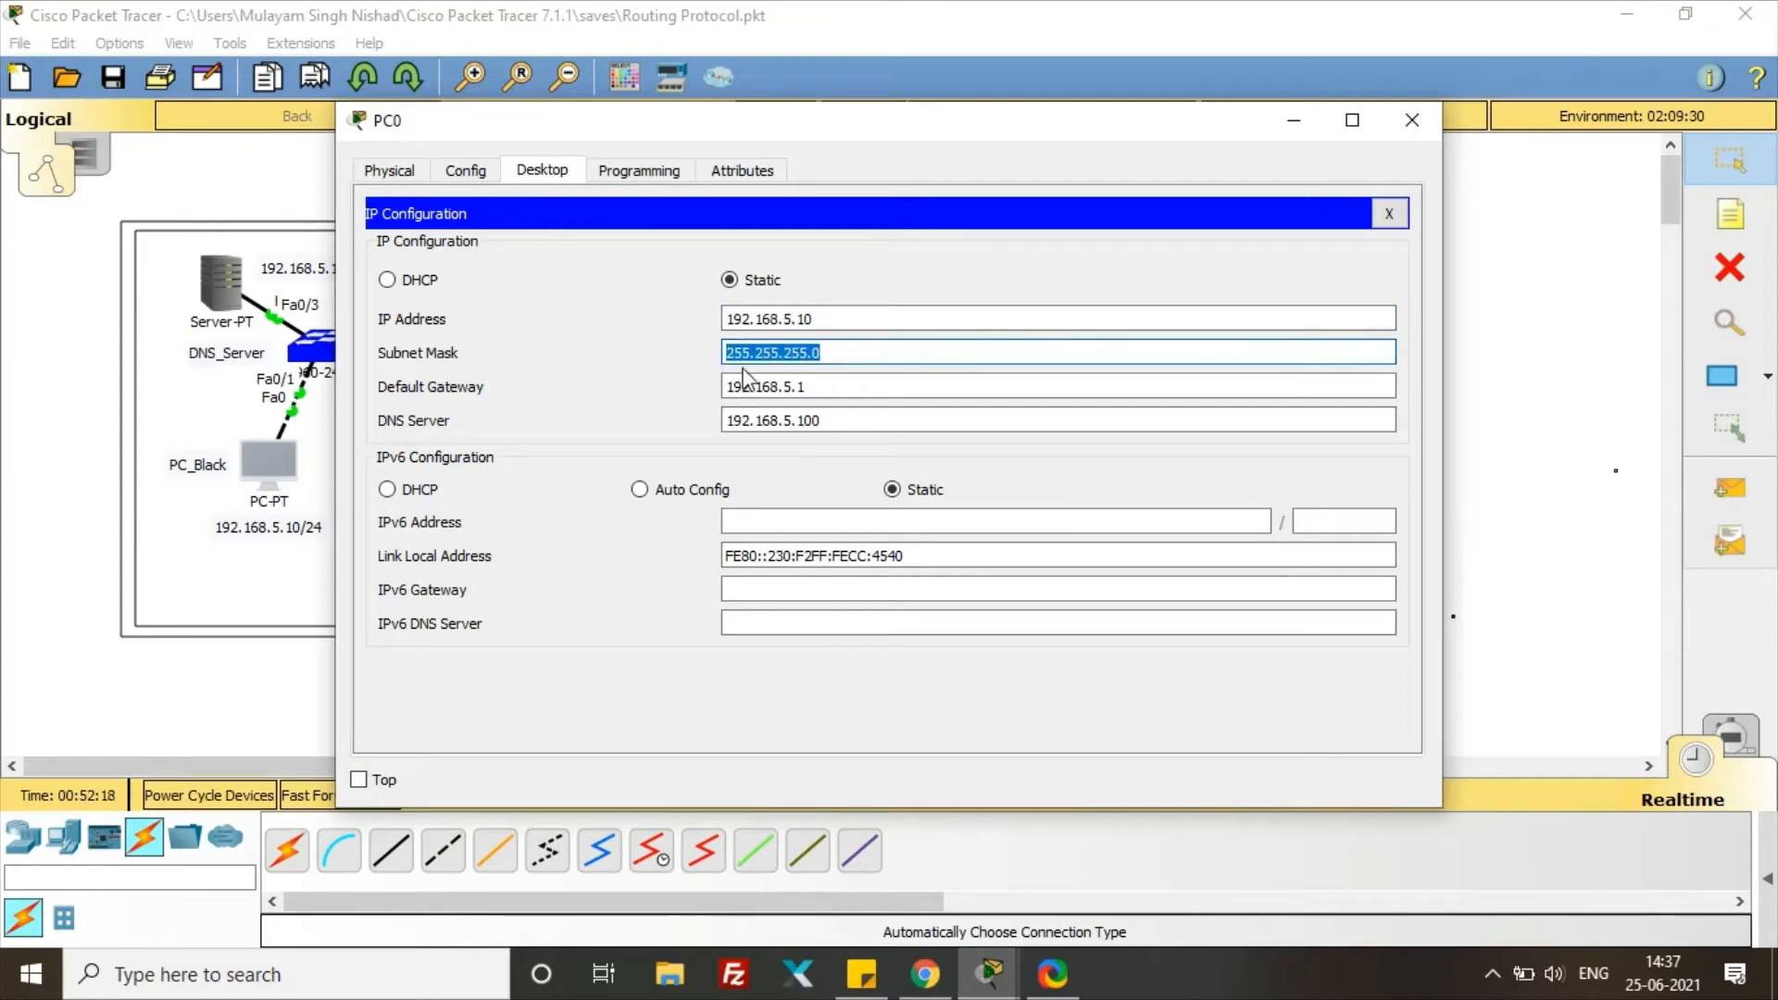
left_click_drag(807, 386, 715, 382)
left_click(839, 422)
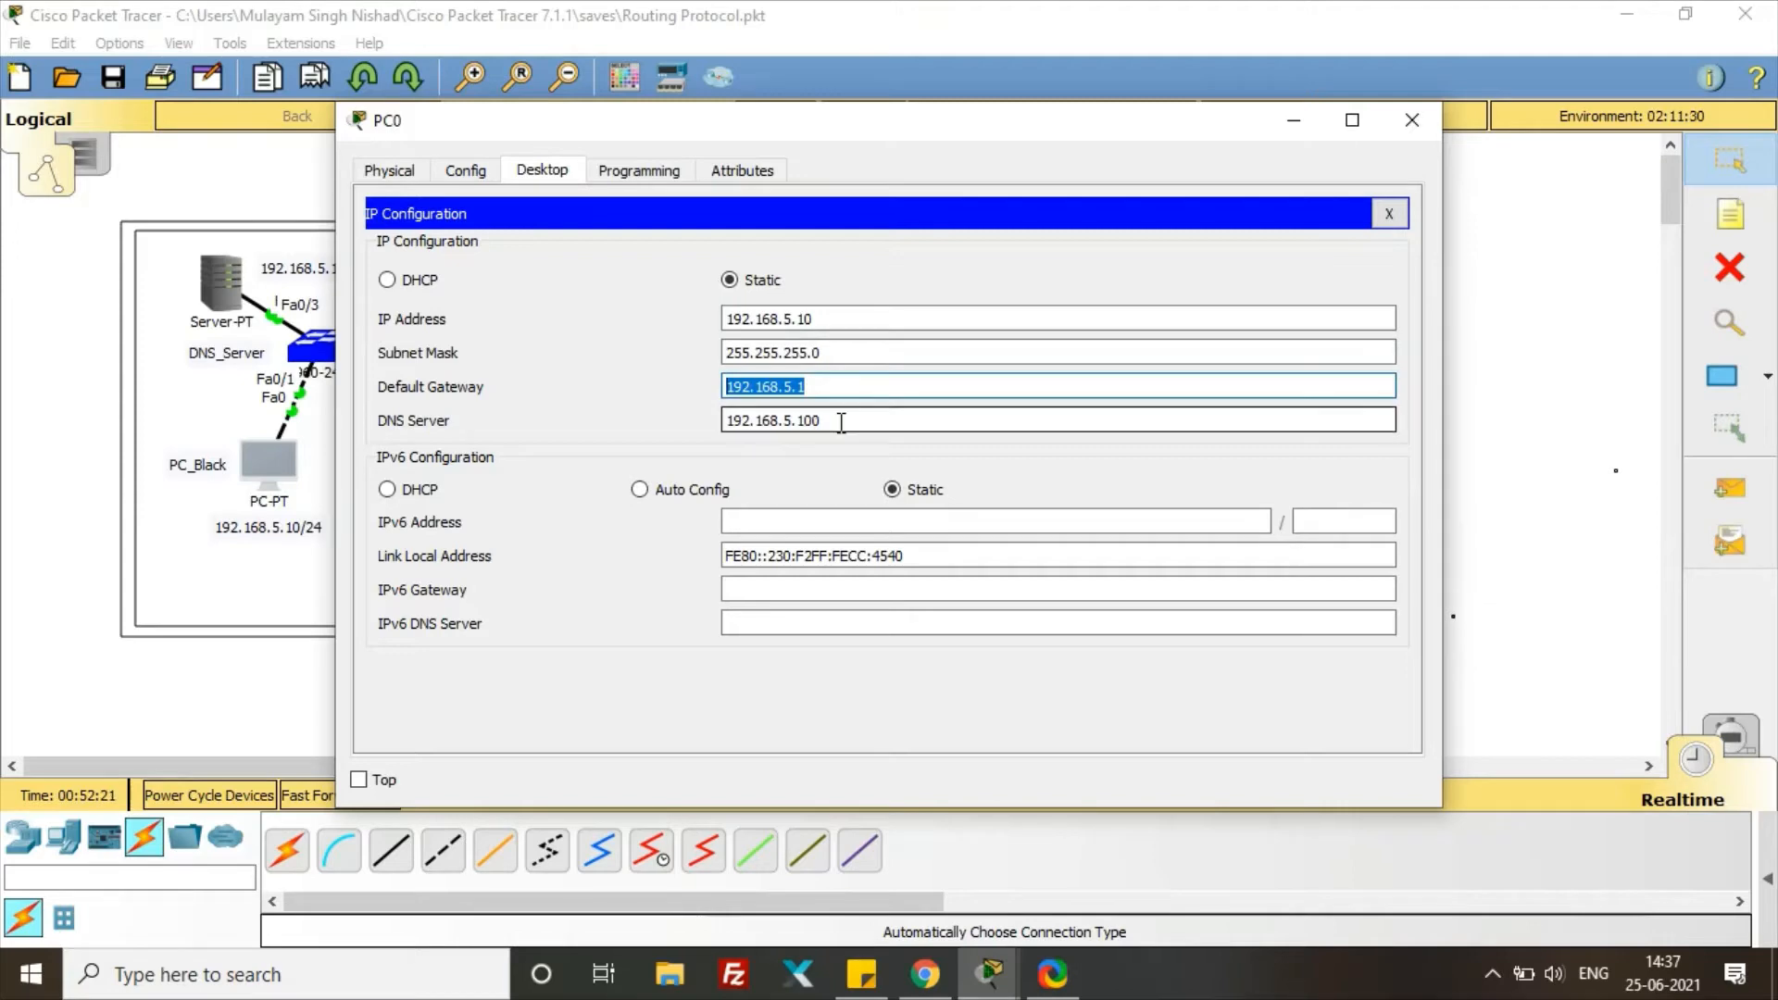
left_click_drag(822, 419, 718, 421)
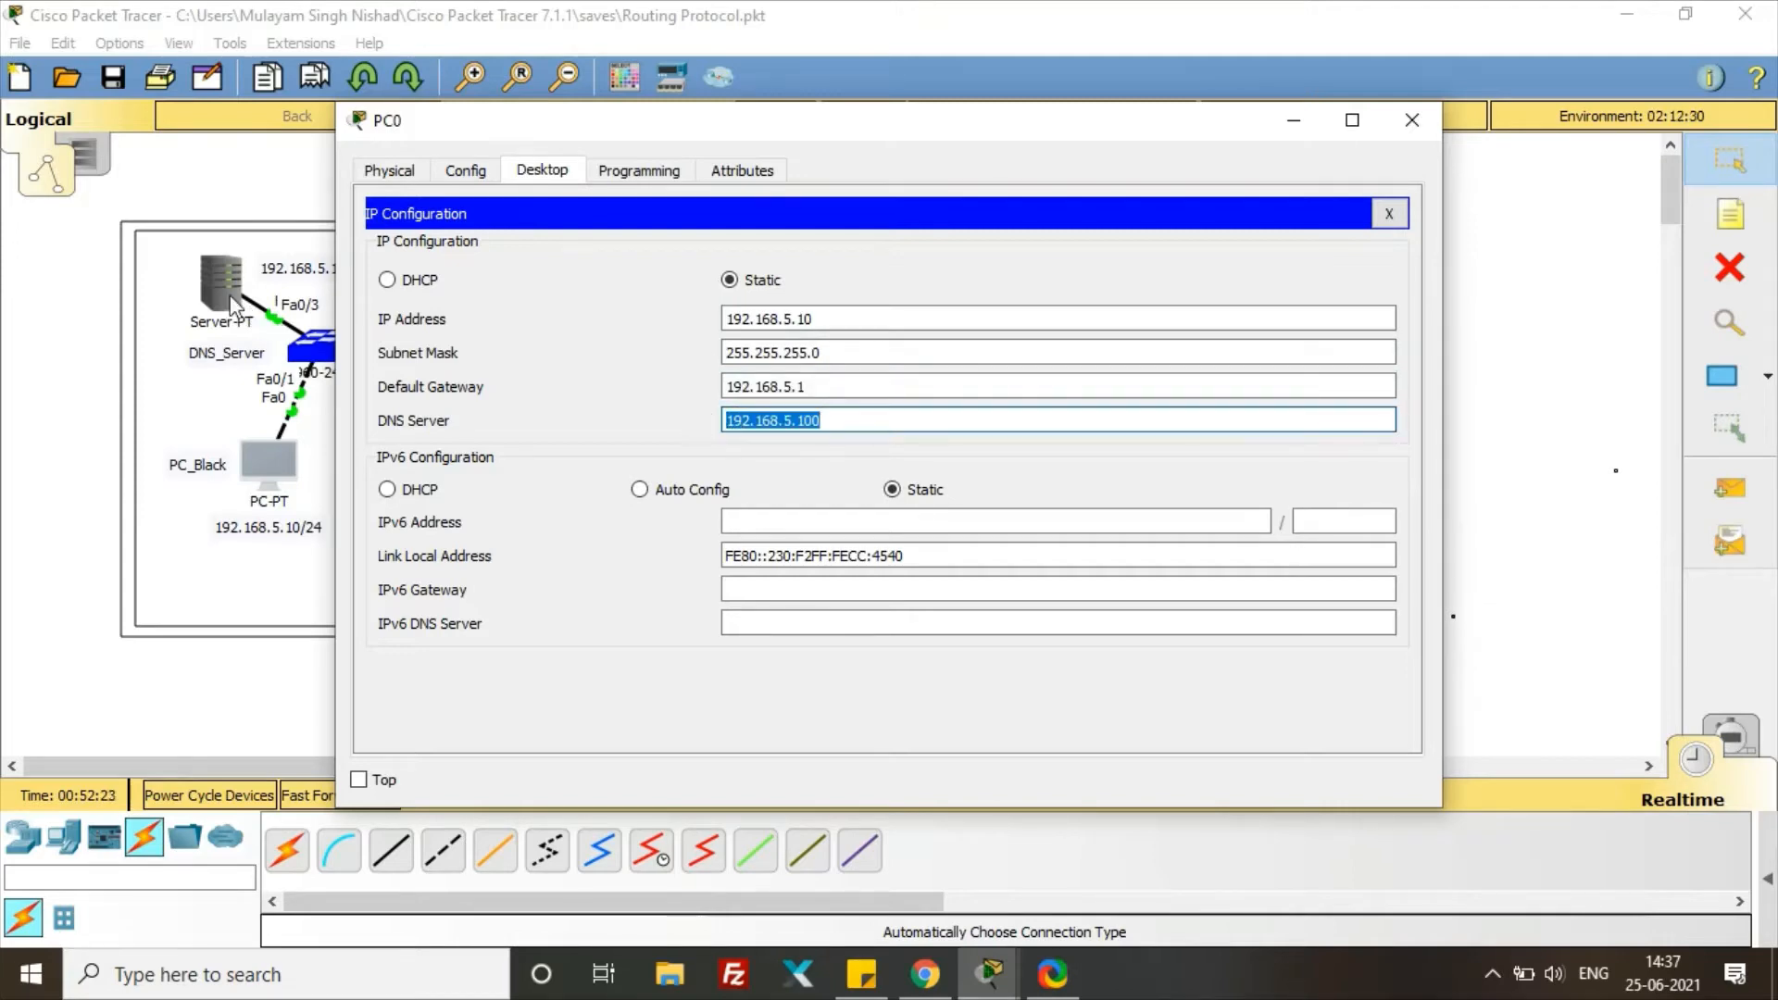
left_click(1411, 121)
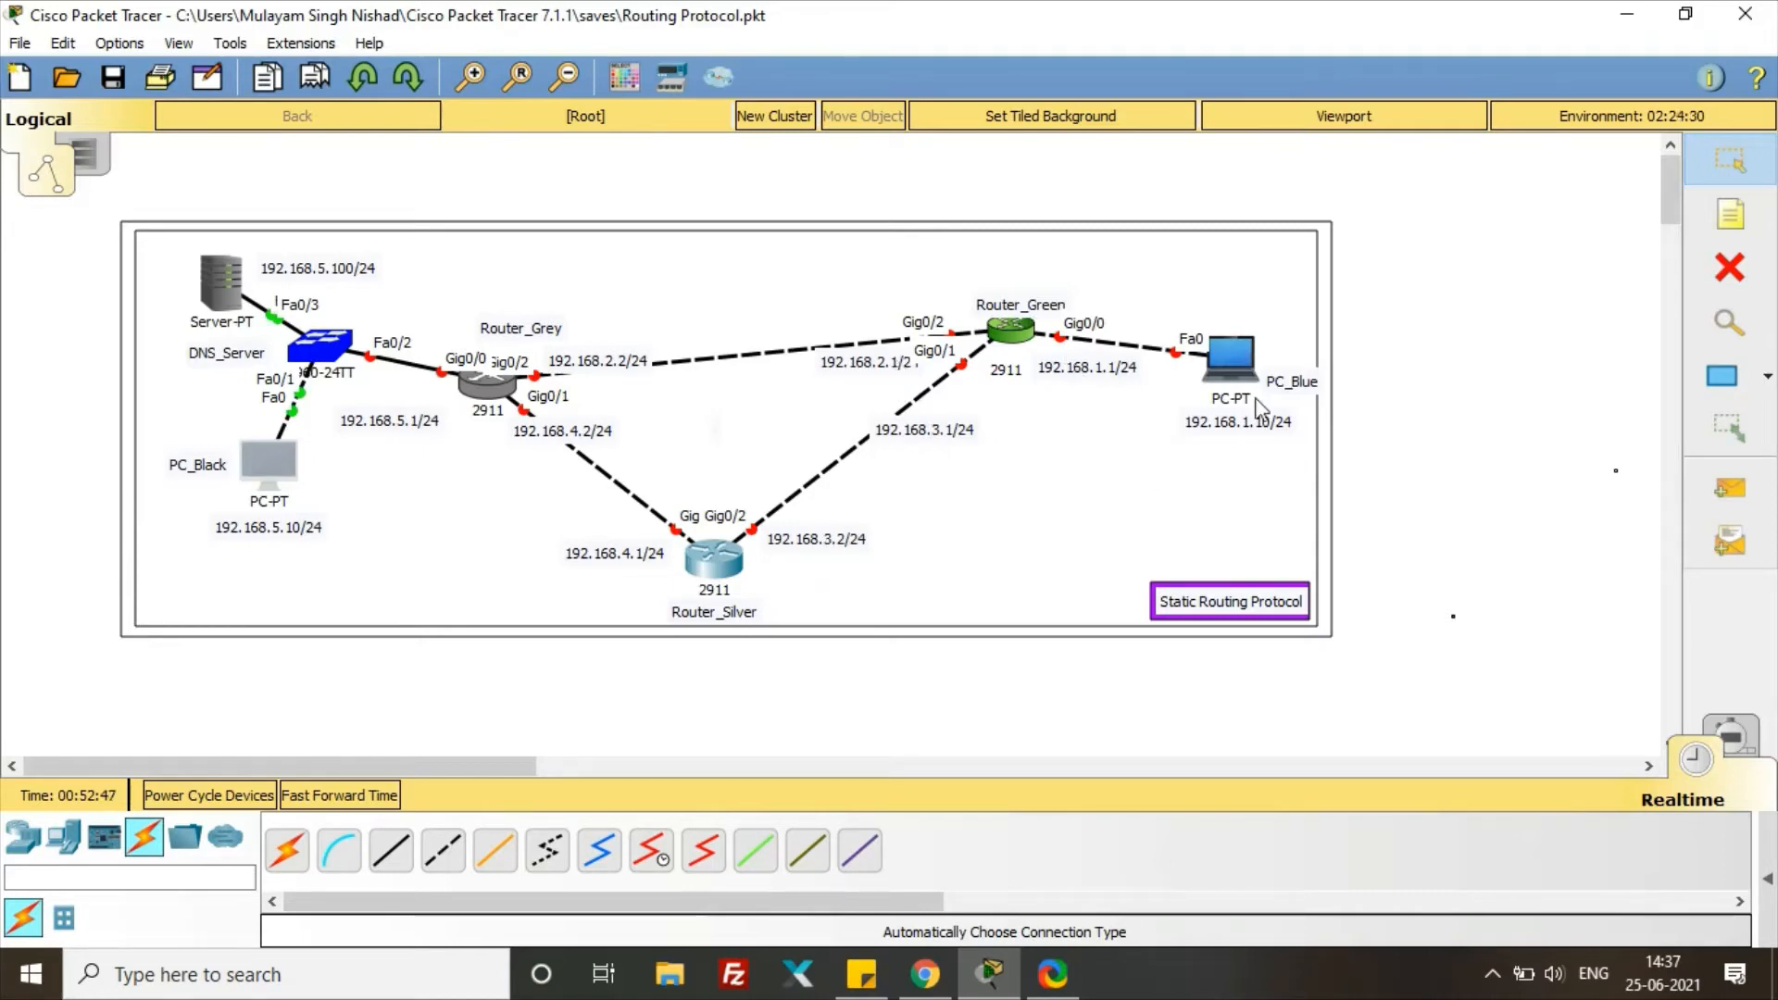
Step: Review PC_Blue's IP configuration
left_click(1241, 368)
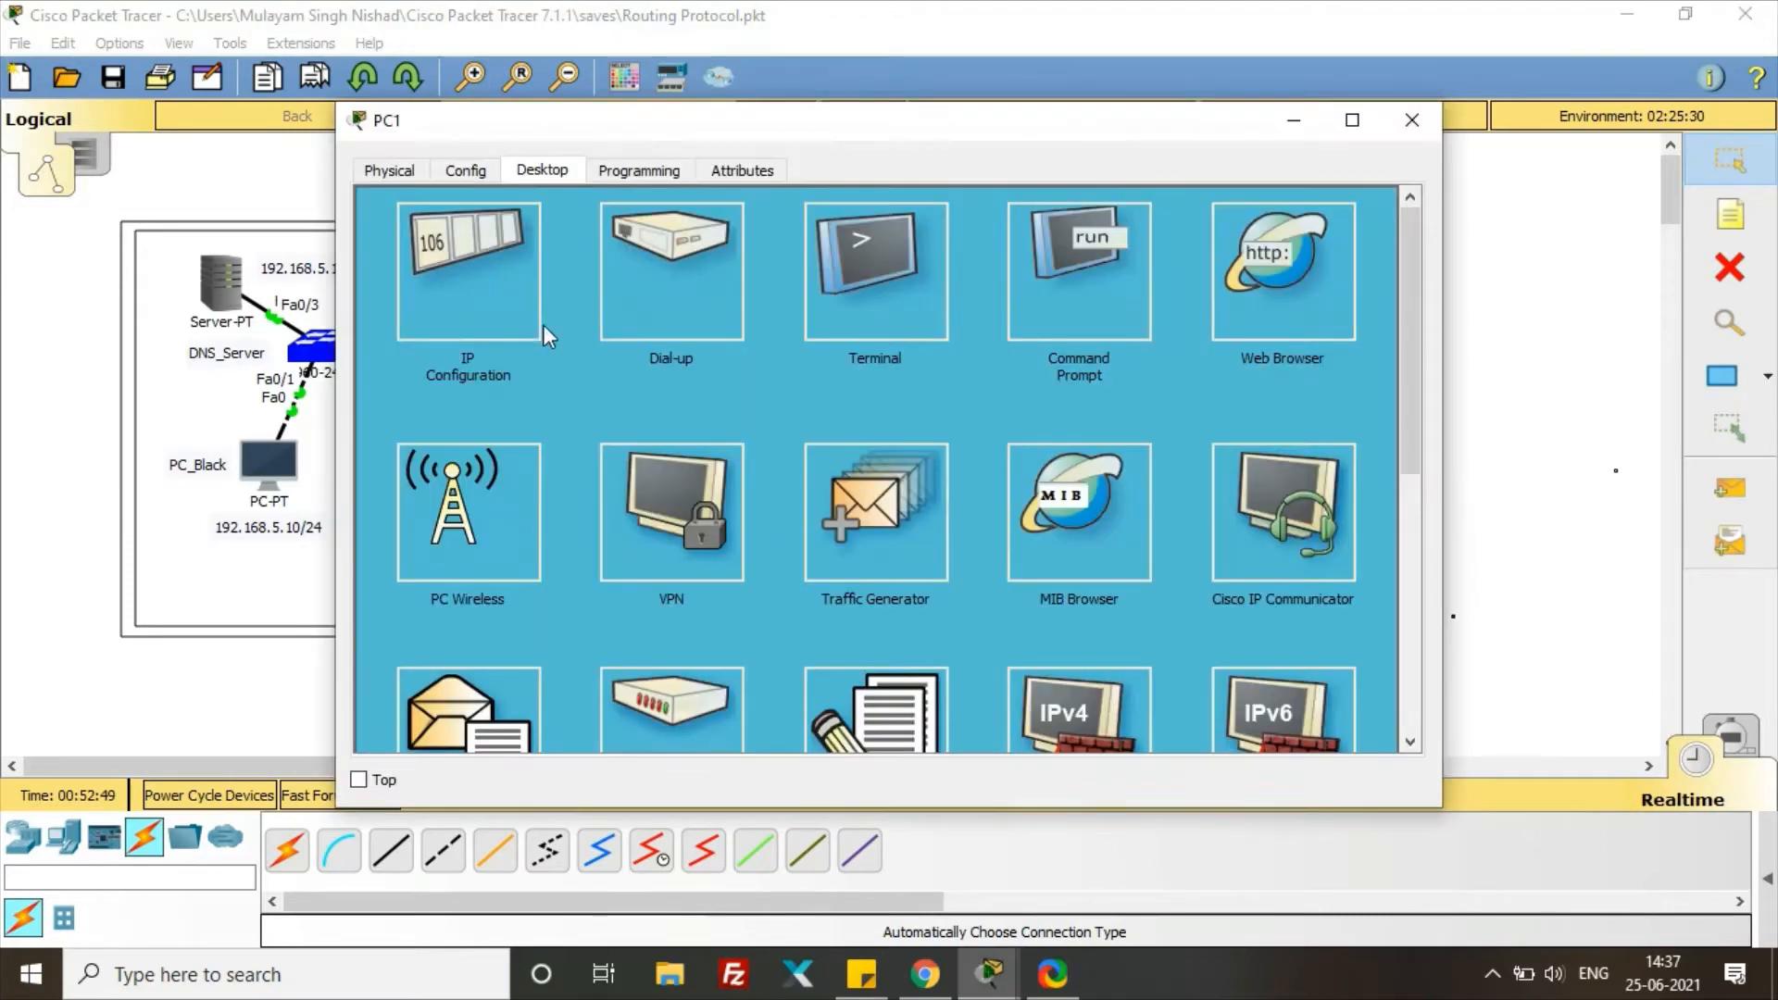
left_click(470, 292)
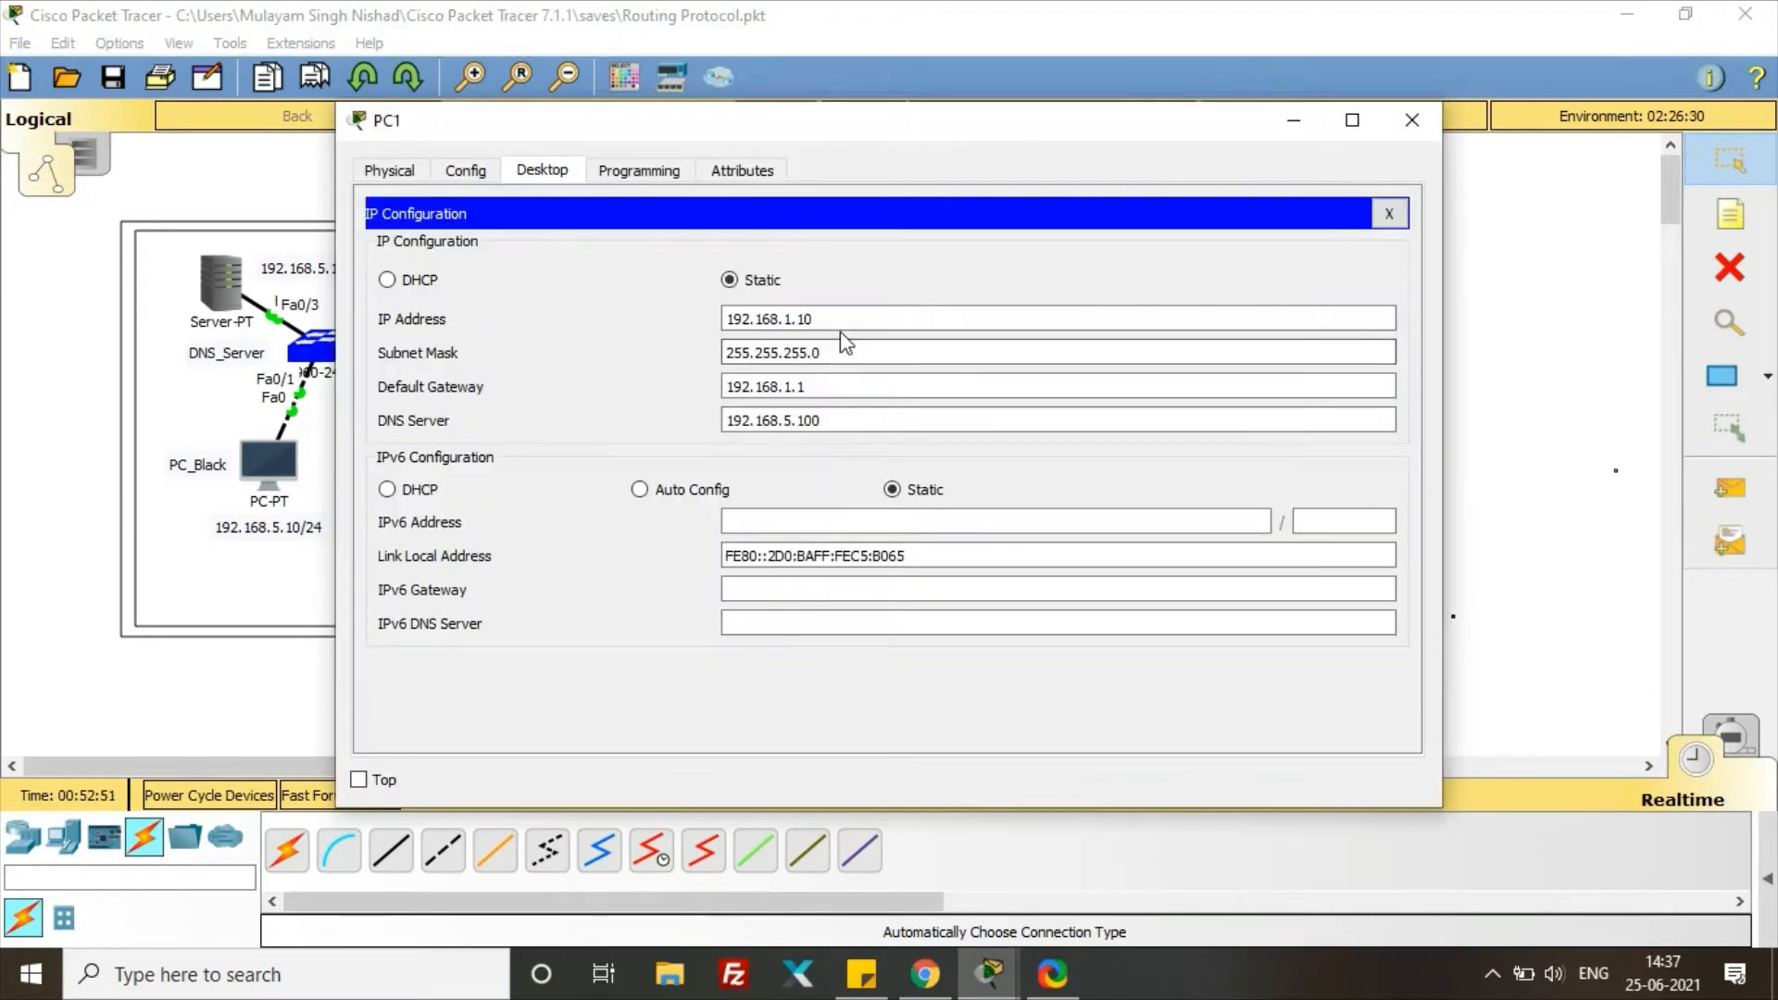
left_click(1410, 121)
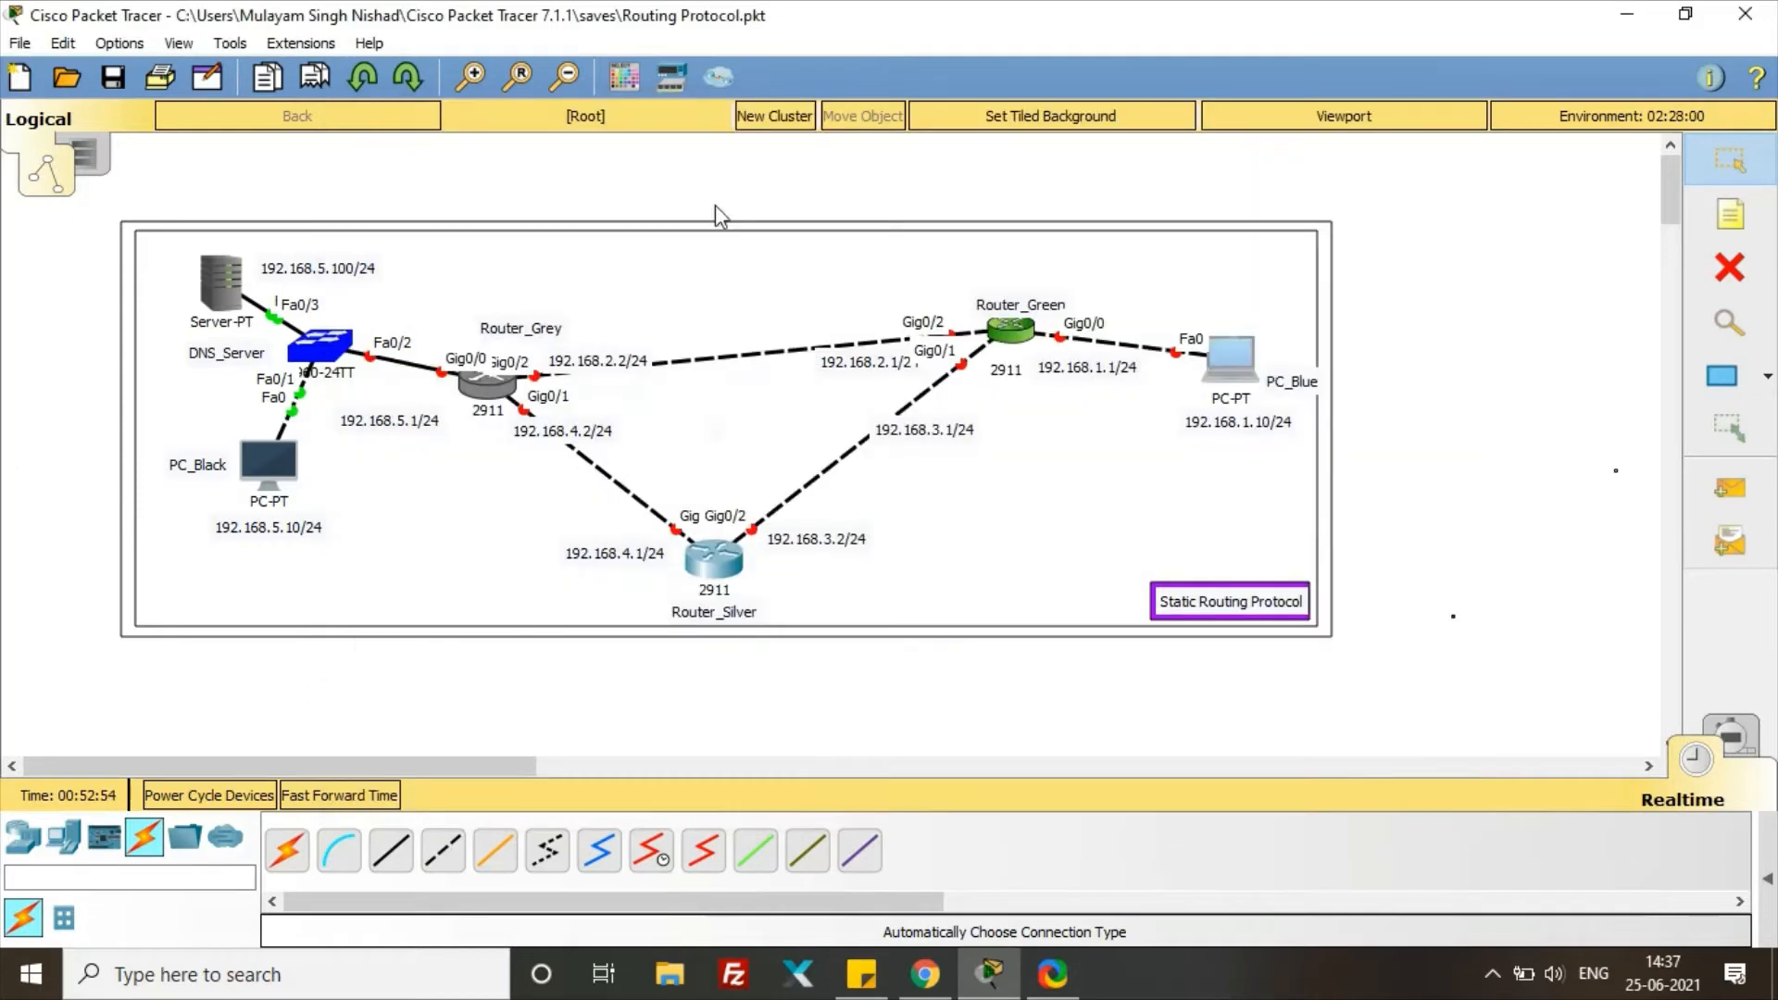
Step: Review DNS_Server's global settings and its IP configuration
left_click(230, 294)
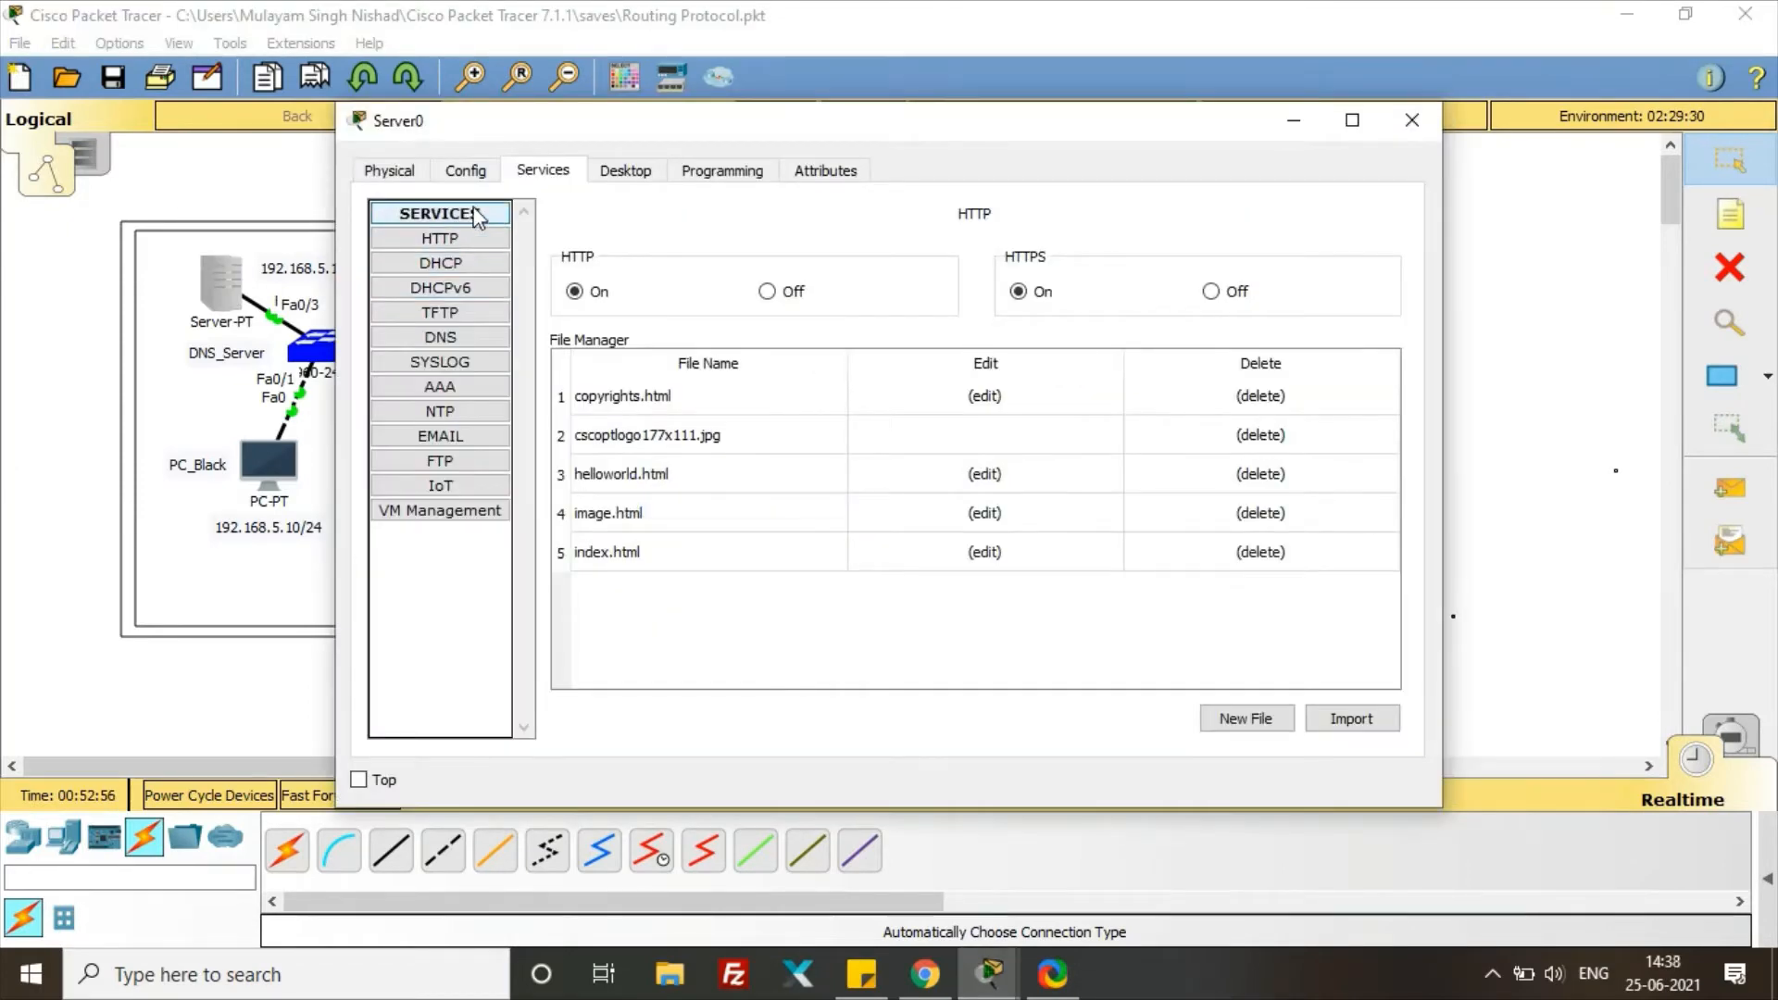
left_click(472, 174)
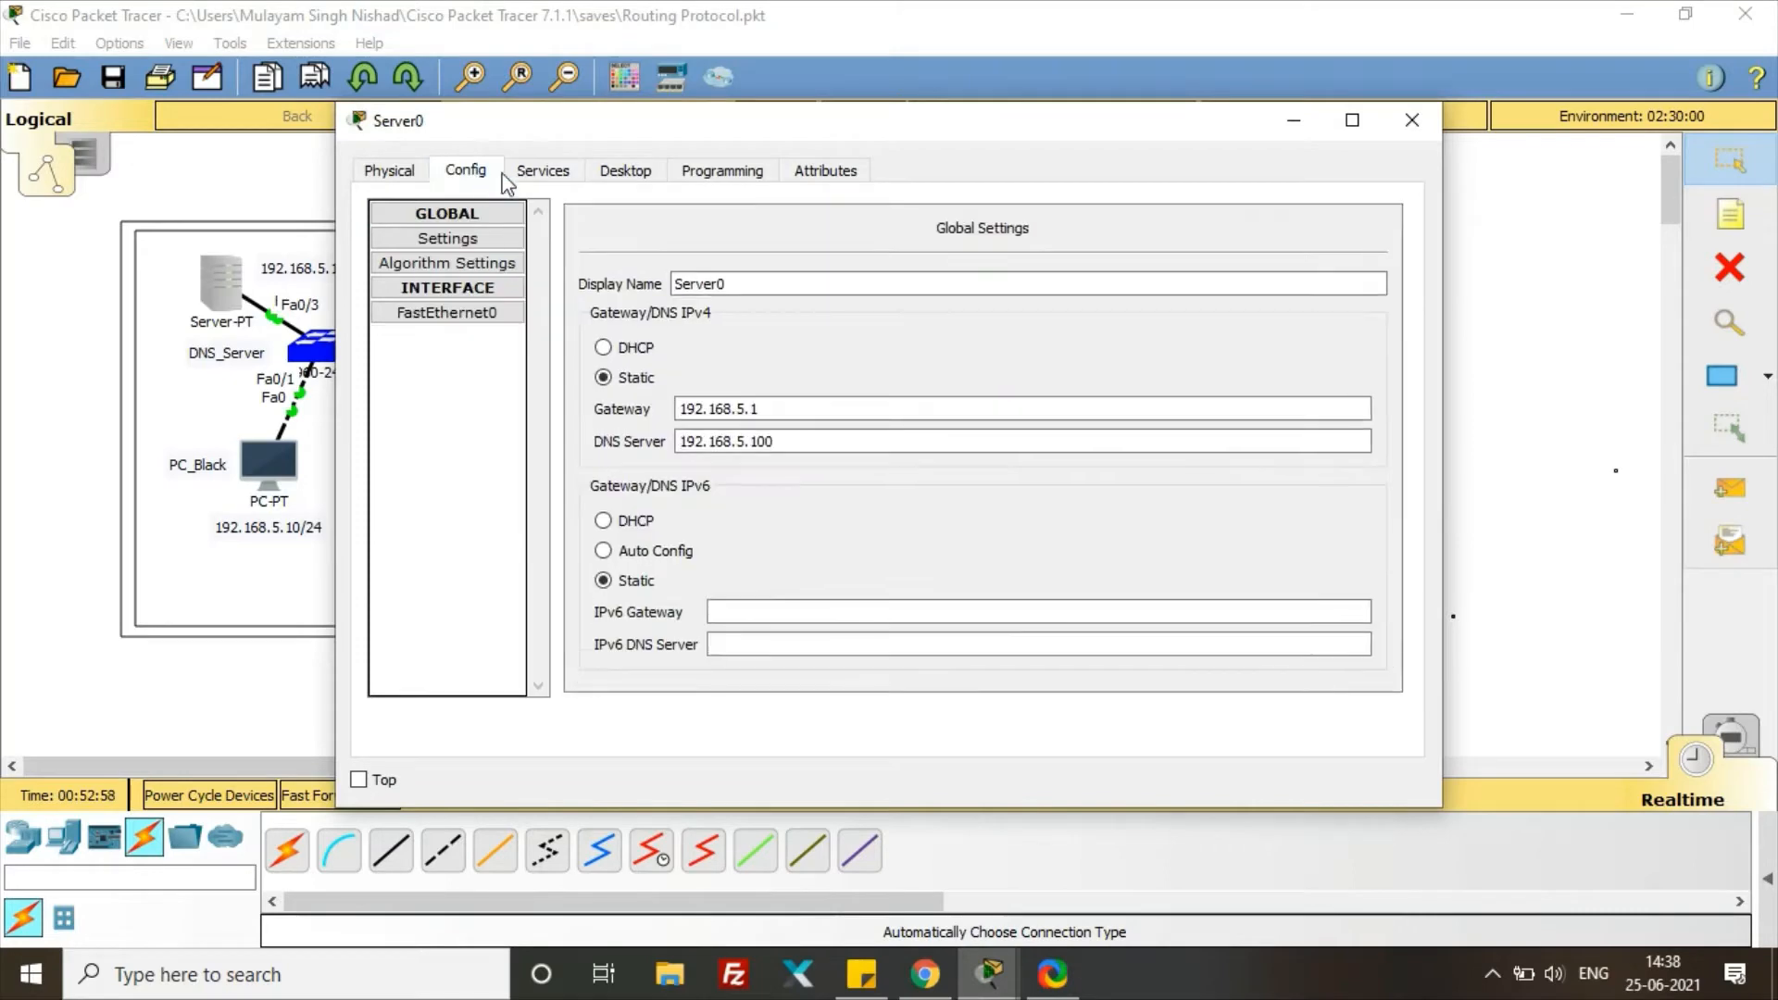
left_click(620, 172)
left_click(503, 270)
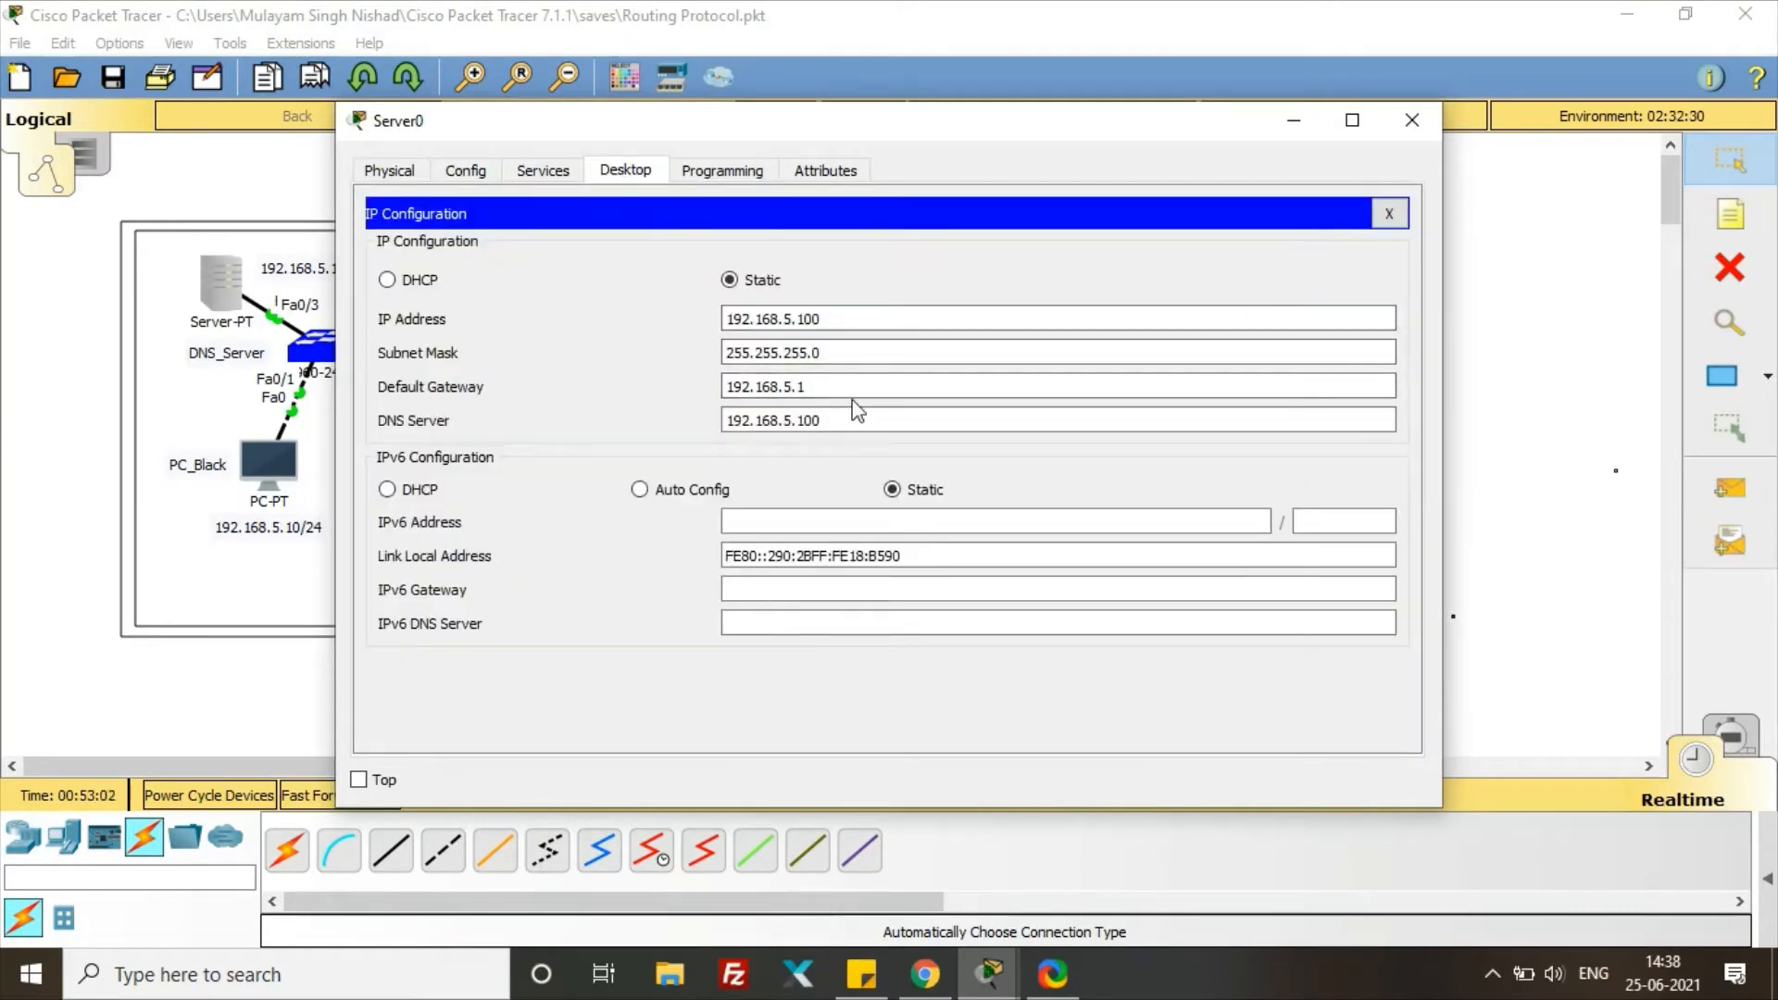
left_click(1411, 119)
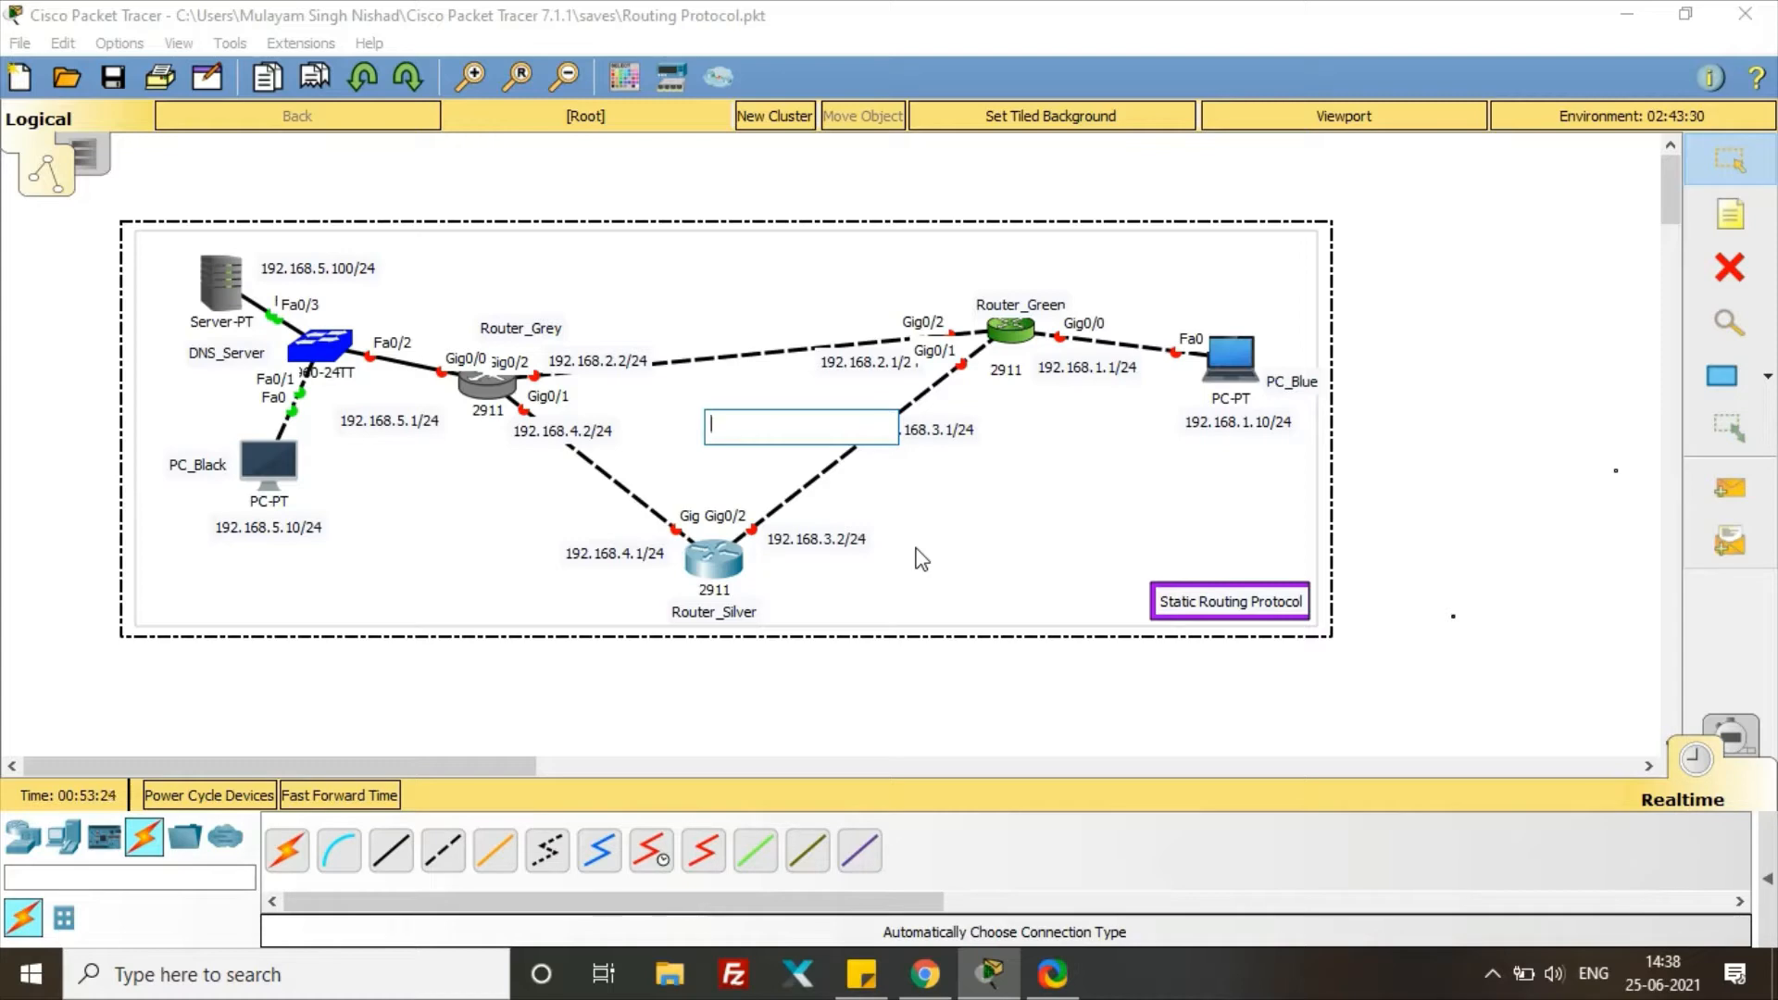
Step: Open Router_Green's command line and move its window aside so the topology stays in view
left_click(1025, 349)
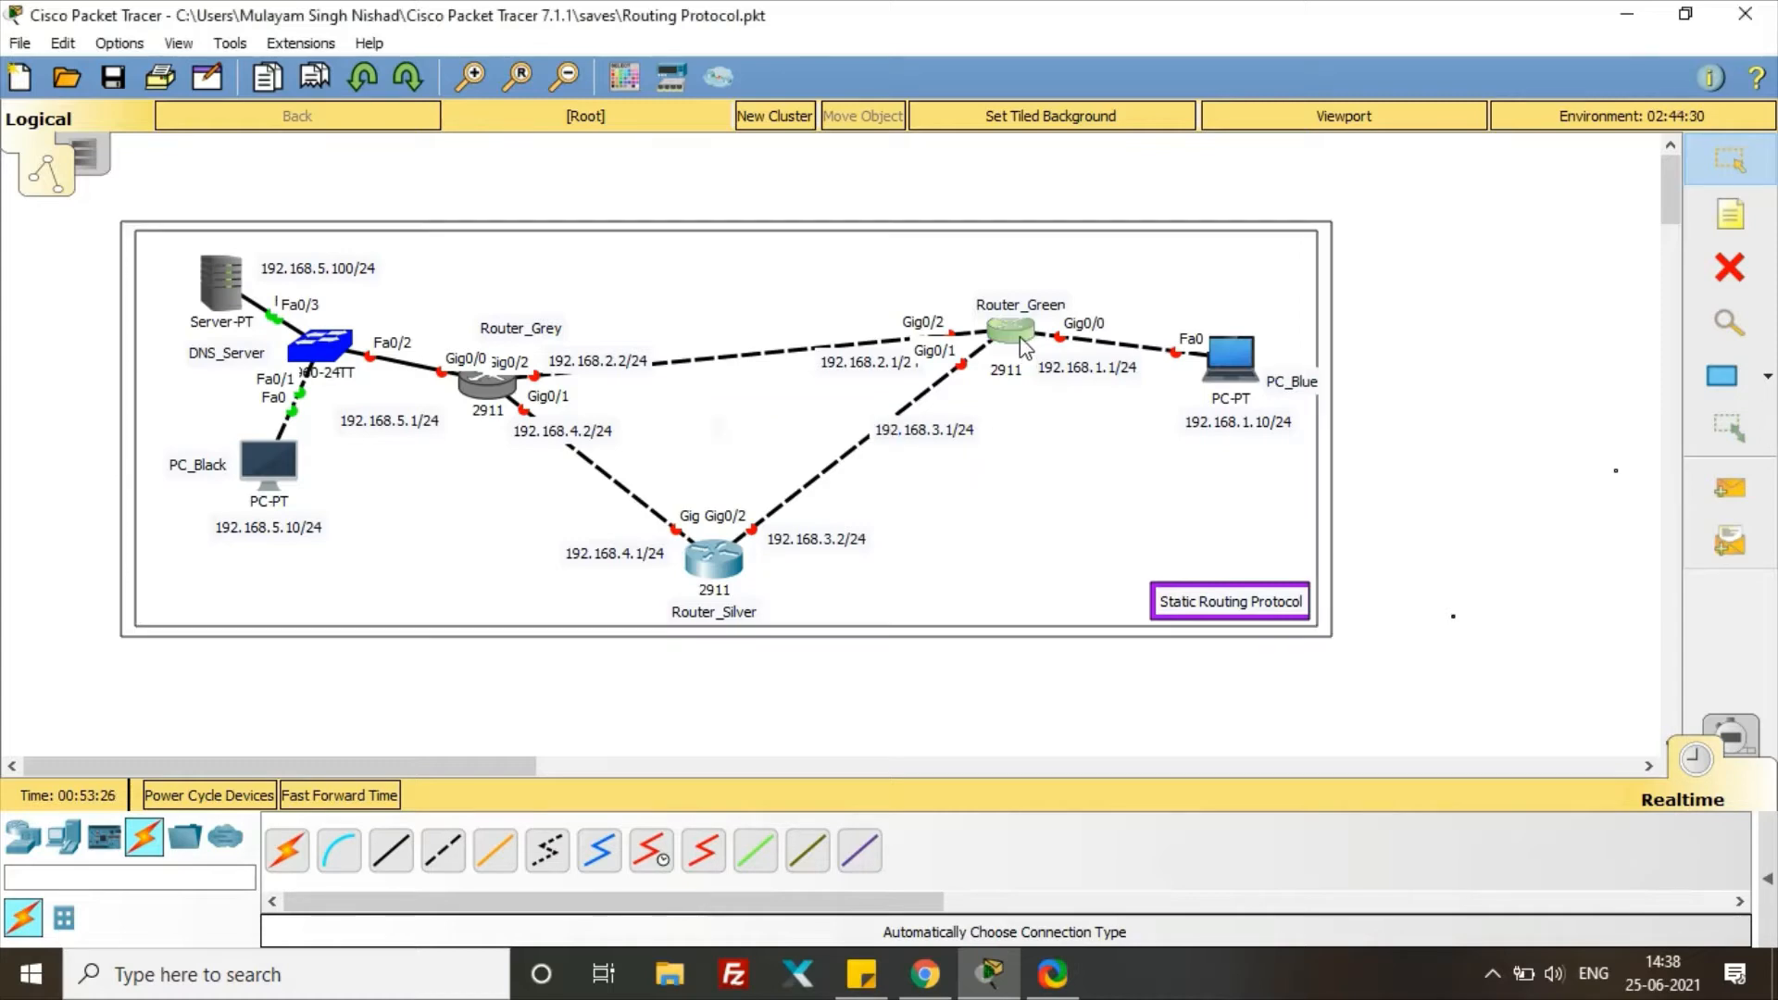
left_click(1024, 349)
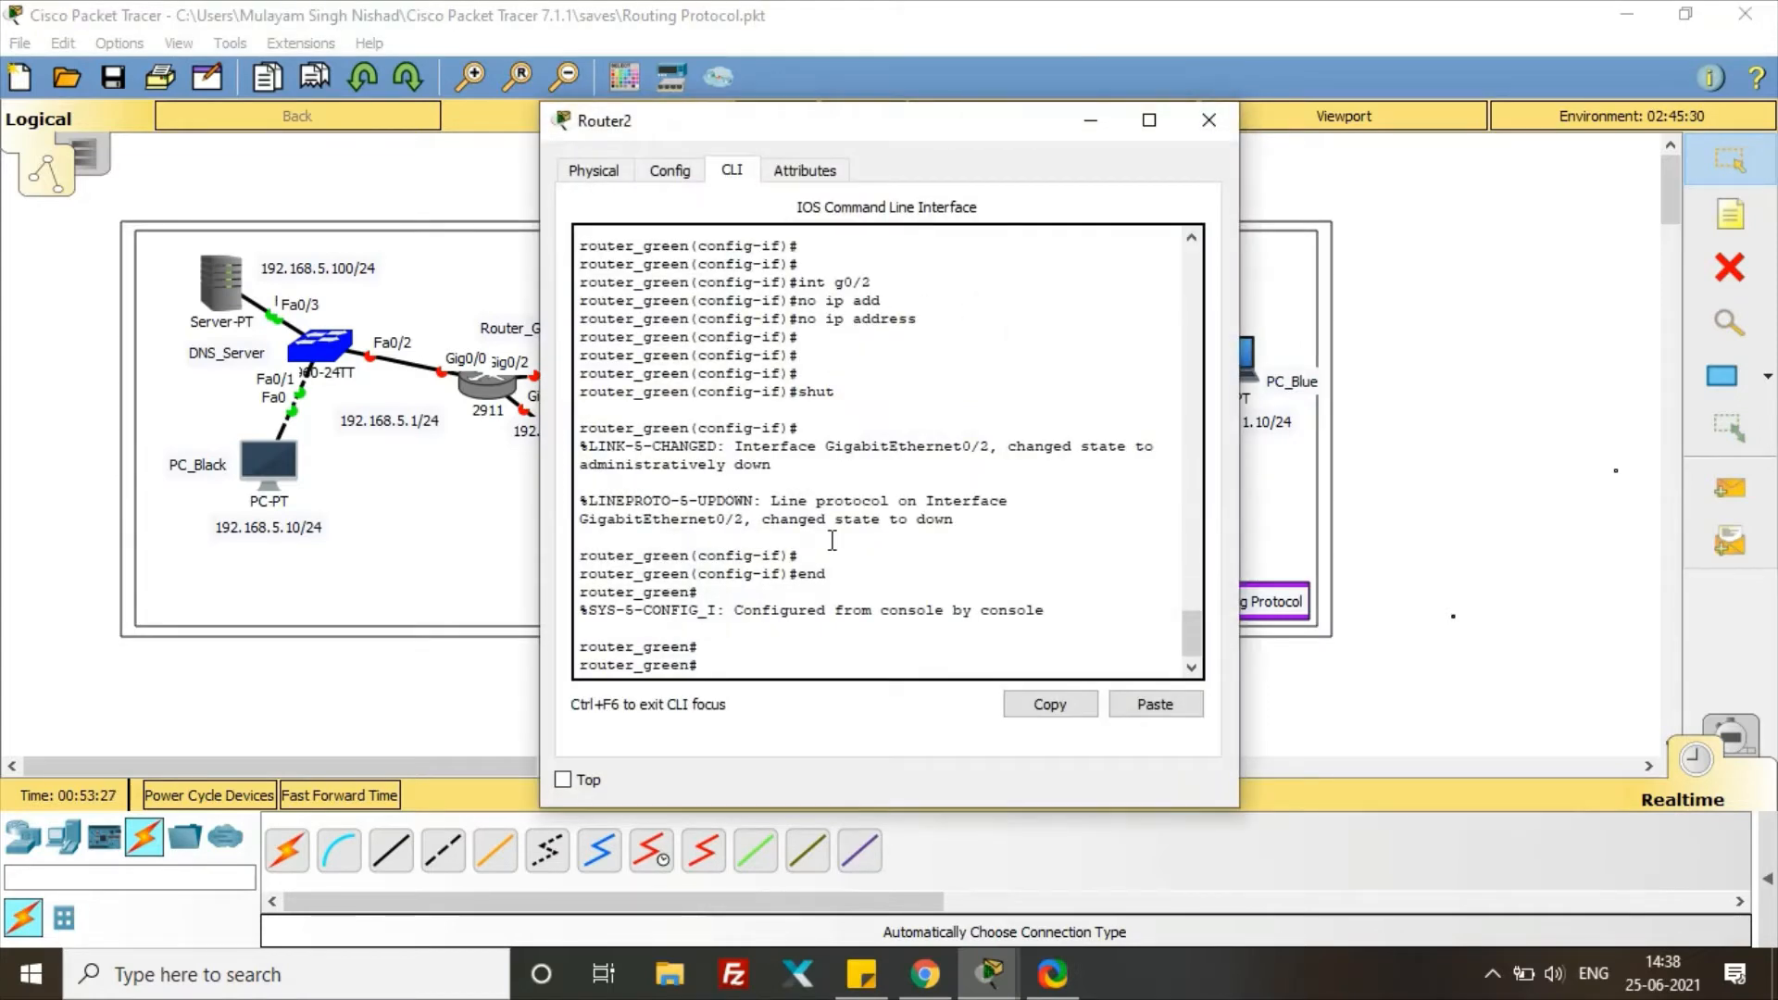
key("Return")
key("Return")
key("Return")
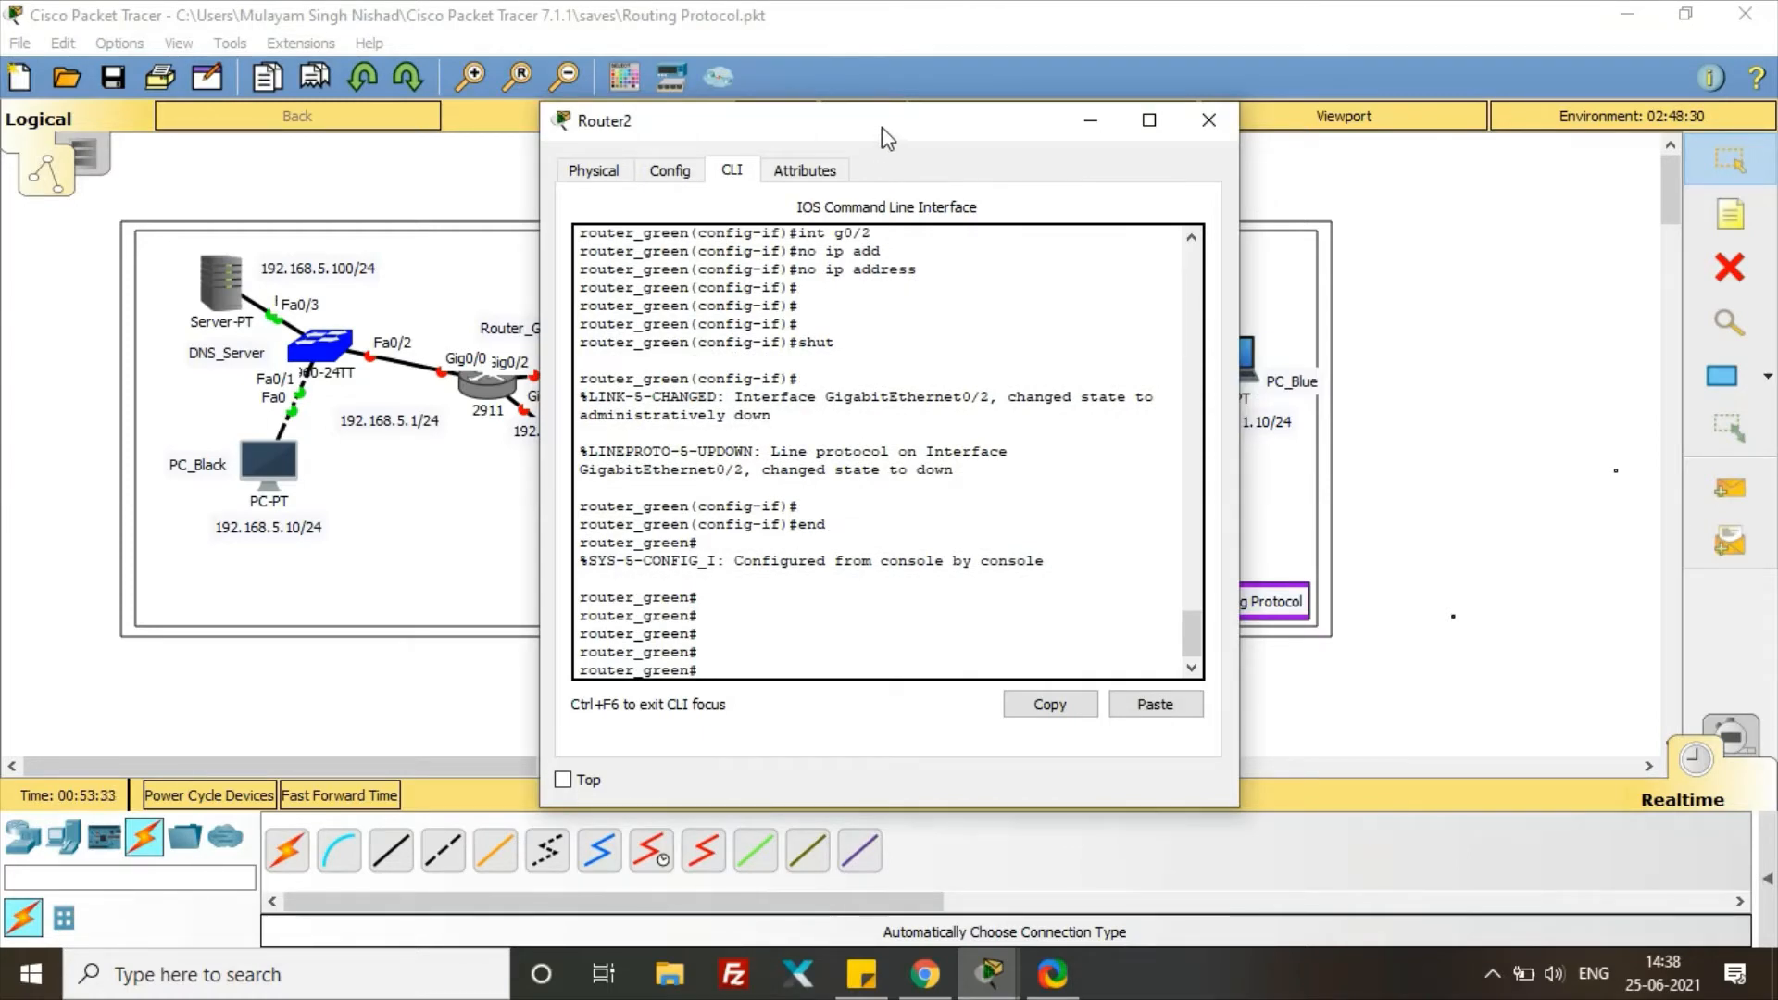
left_click_drag(882, 125, 1095, 135)
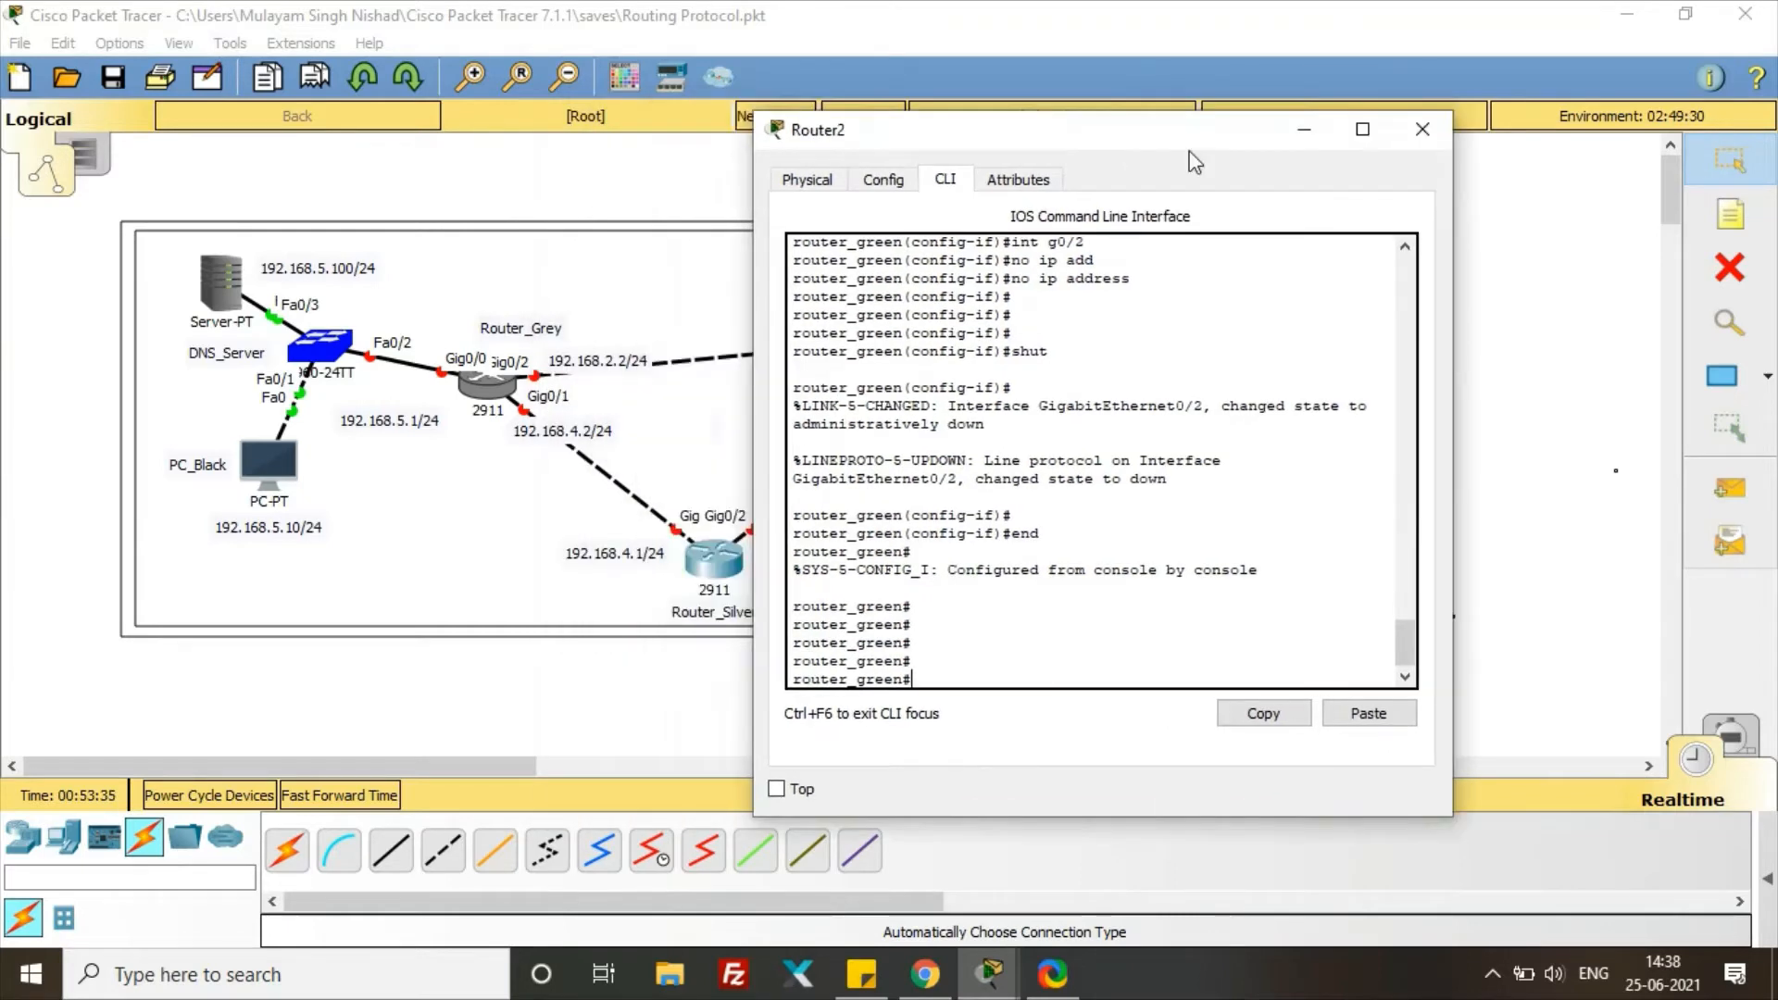
left_click_drag(1194, 163, 1487, 118)
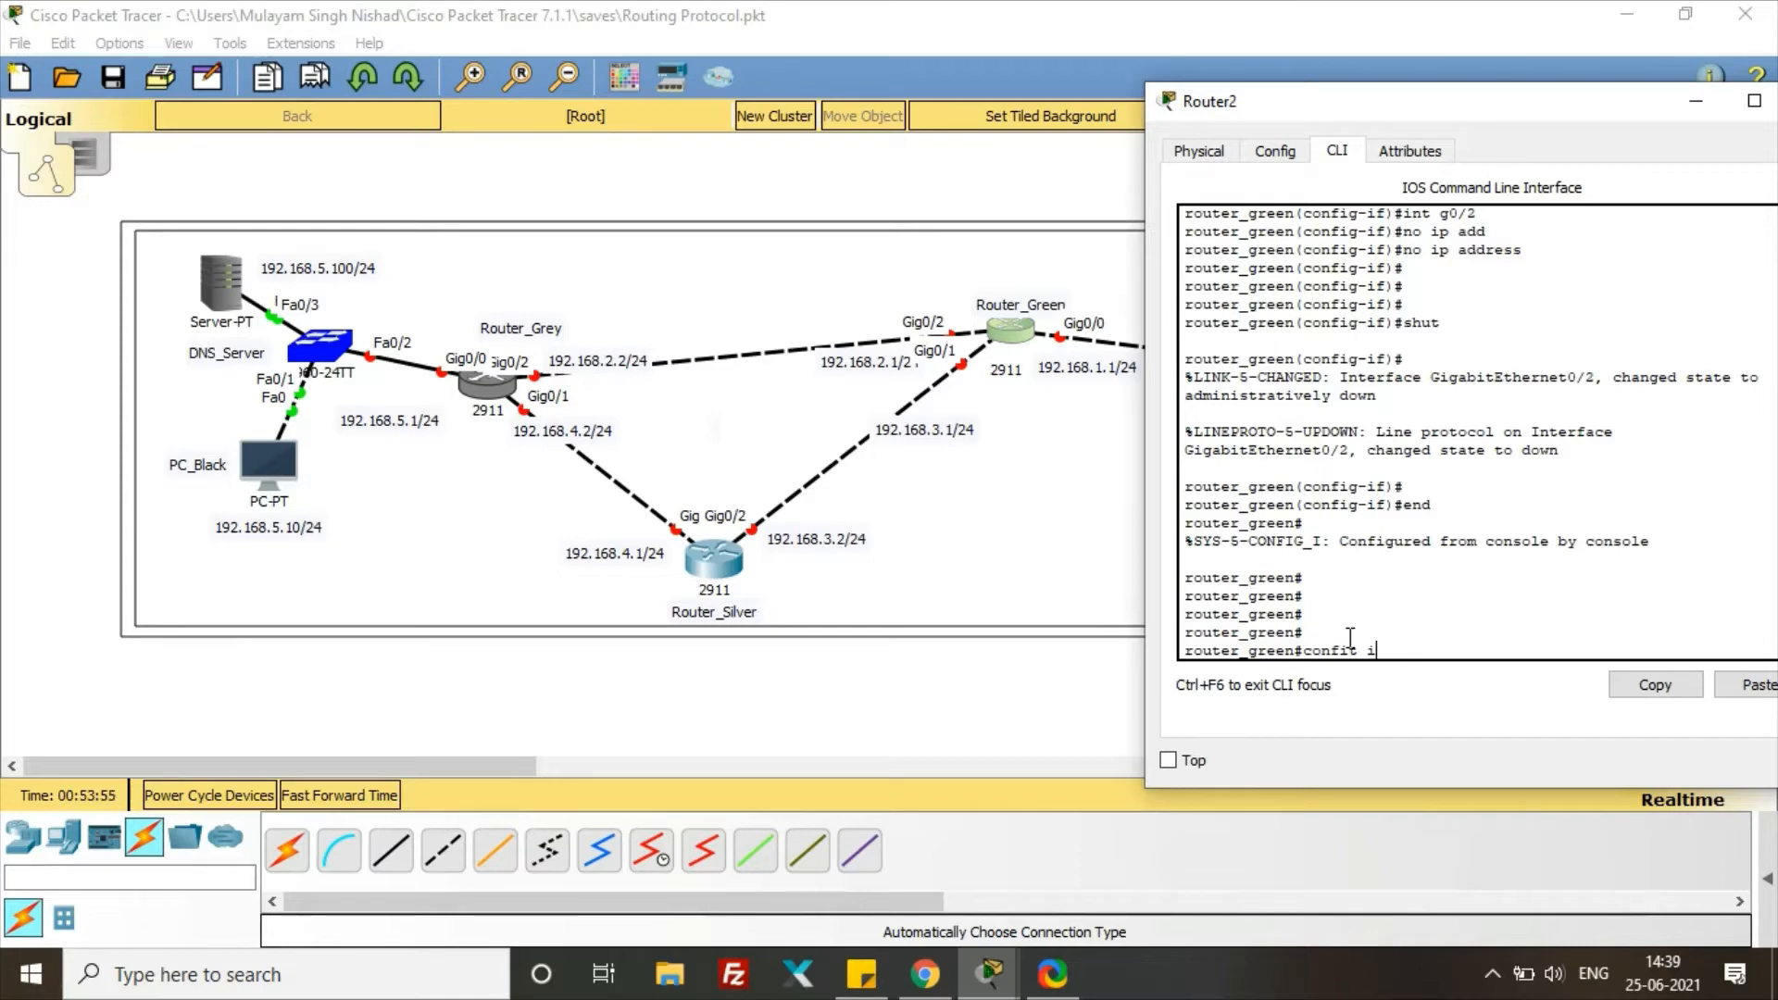
Step: Enter global configuration mode on Router_Green with config t
key("BackSpace")
key("BackSpace")
key("BackSpace")
type("g t")
key("Return")
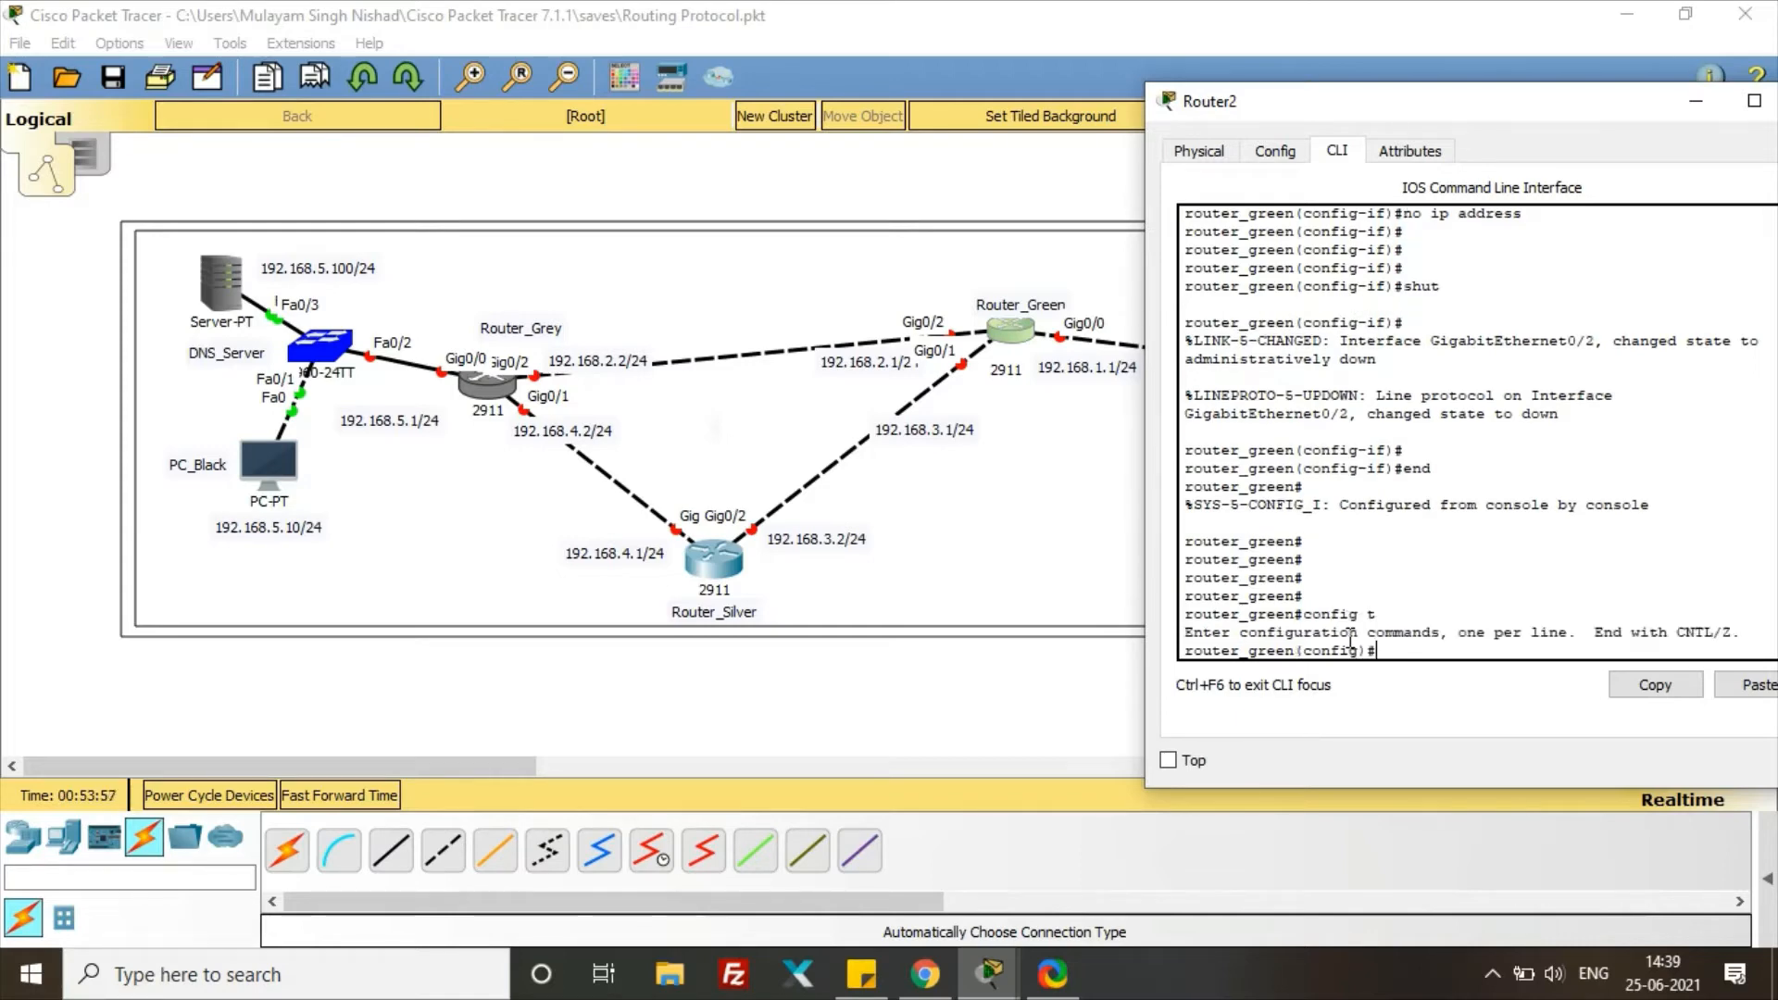
Step: Assign IP address 192.168.1.1 with mask 255.255.255.0 to Router_Green's interface g0/0
type("int g0/0")
key("Return")
type("ip a")
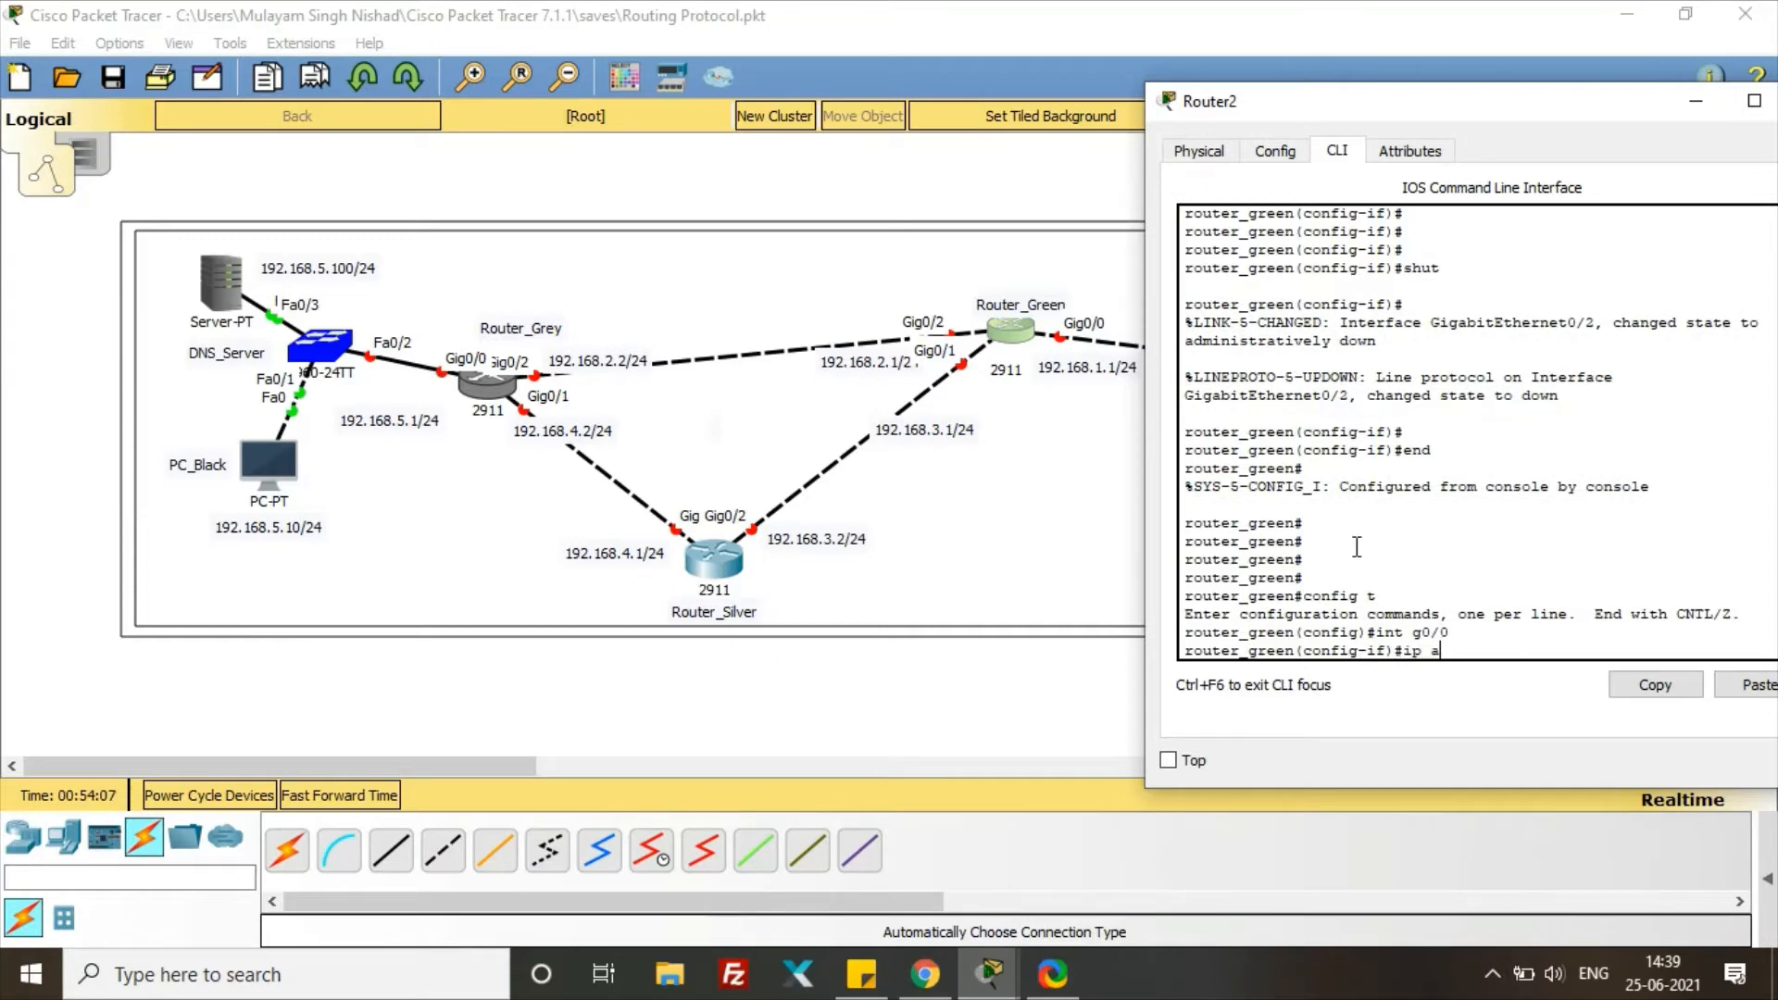
type("dd")
key("Tab")
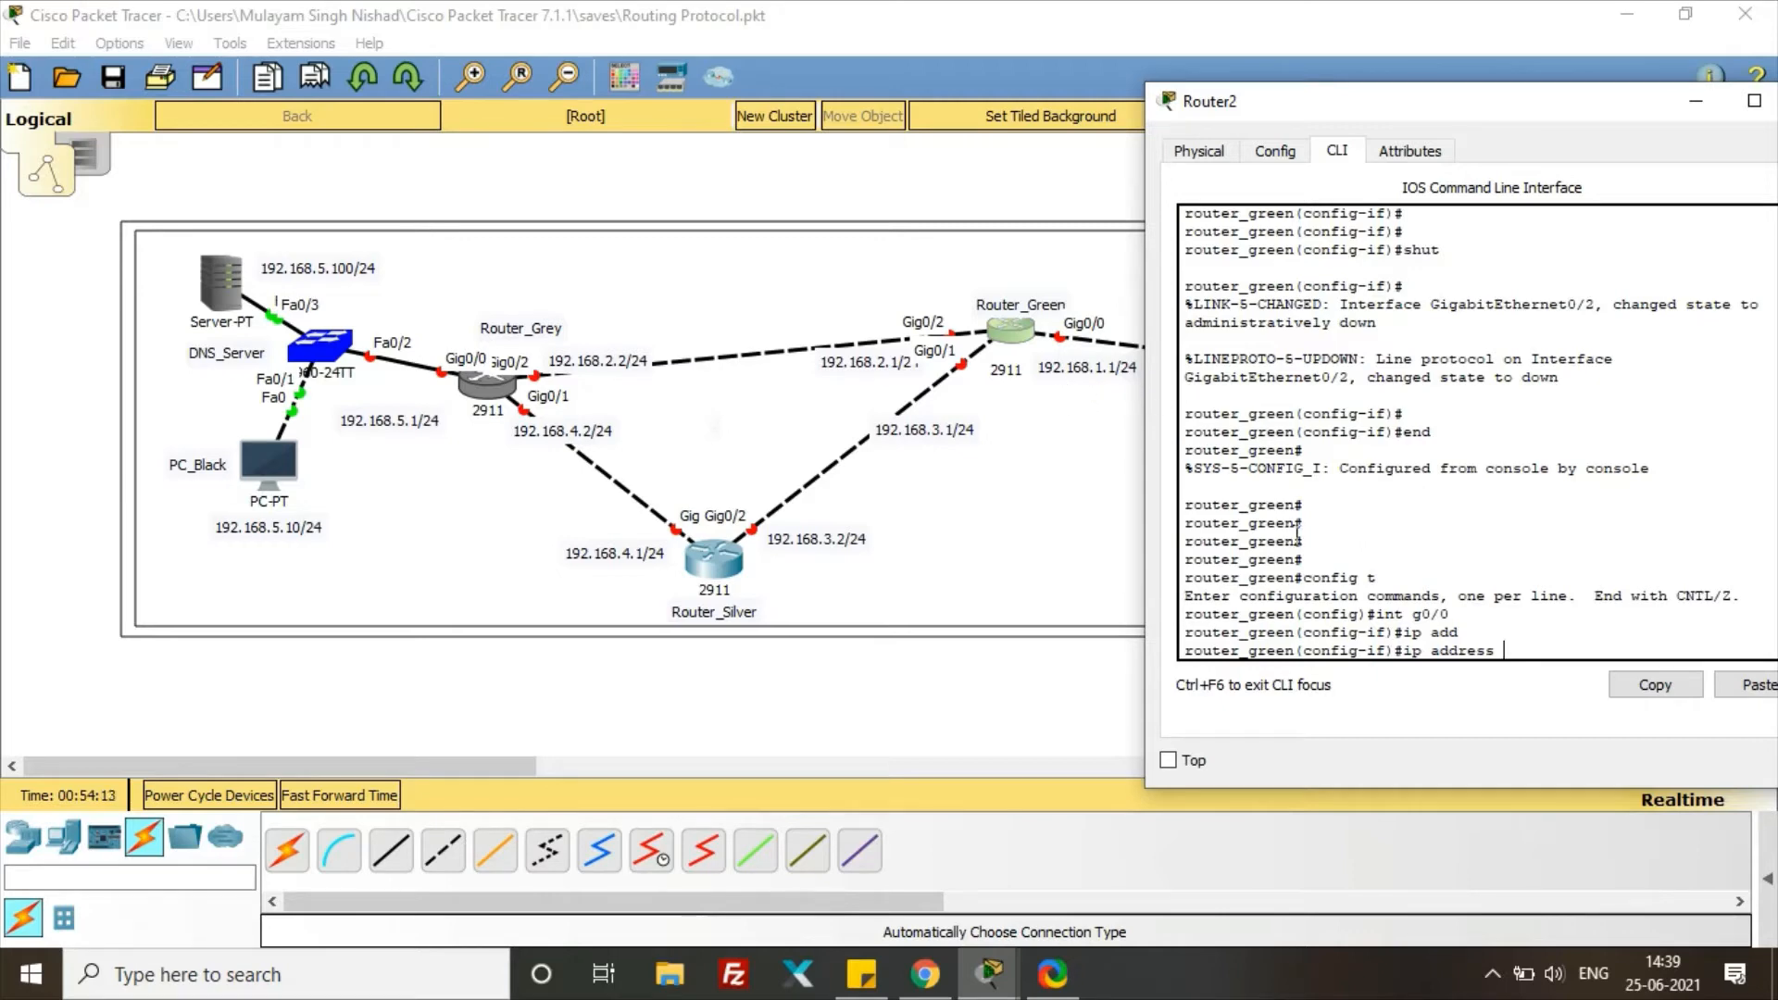
type("192.168.1.1 255.255.255.0")
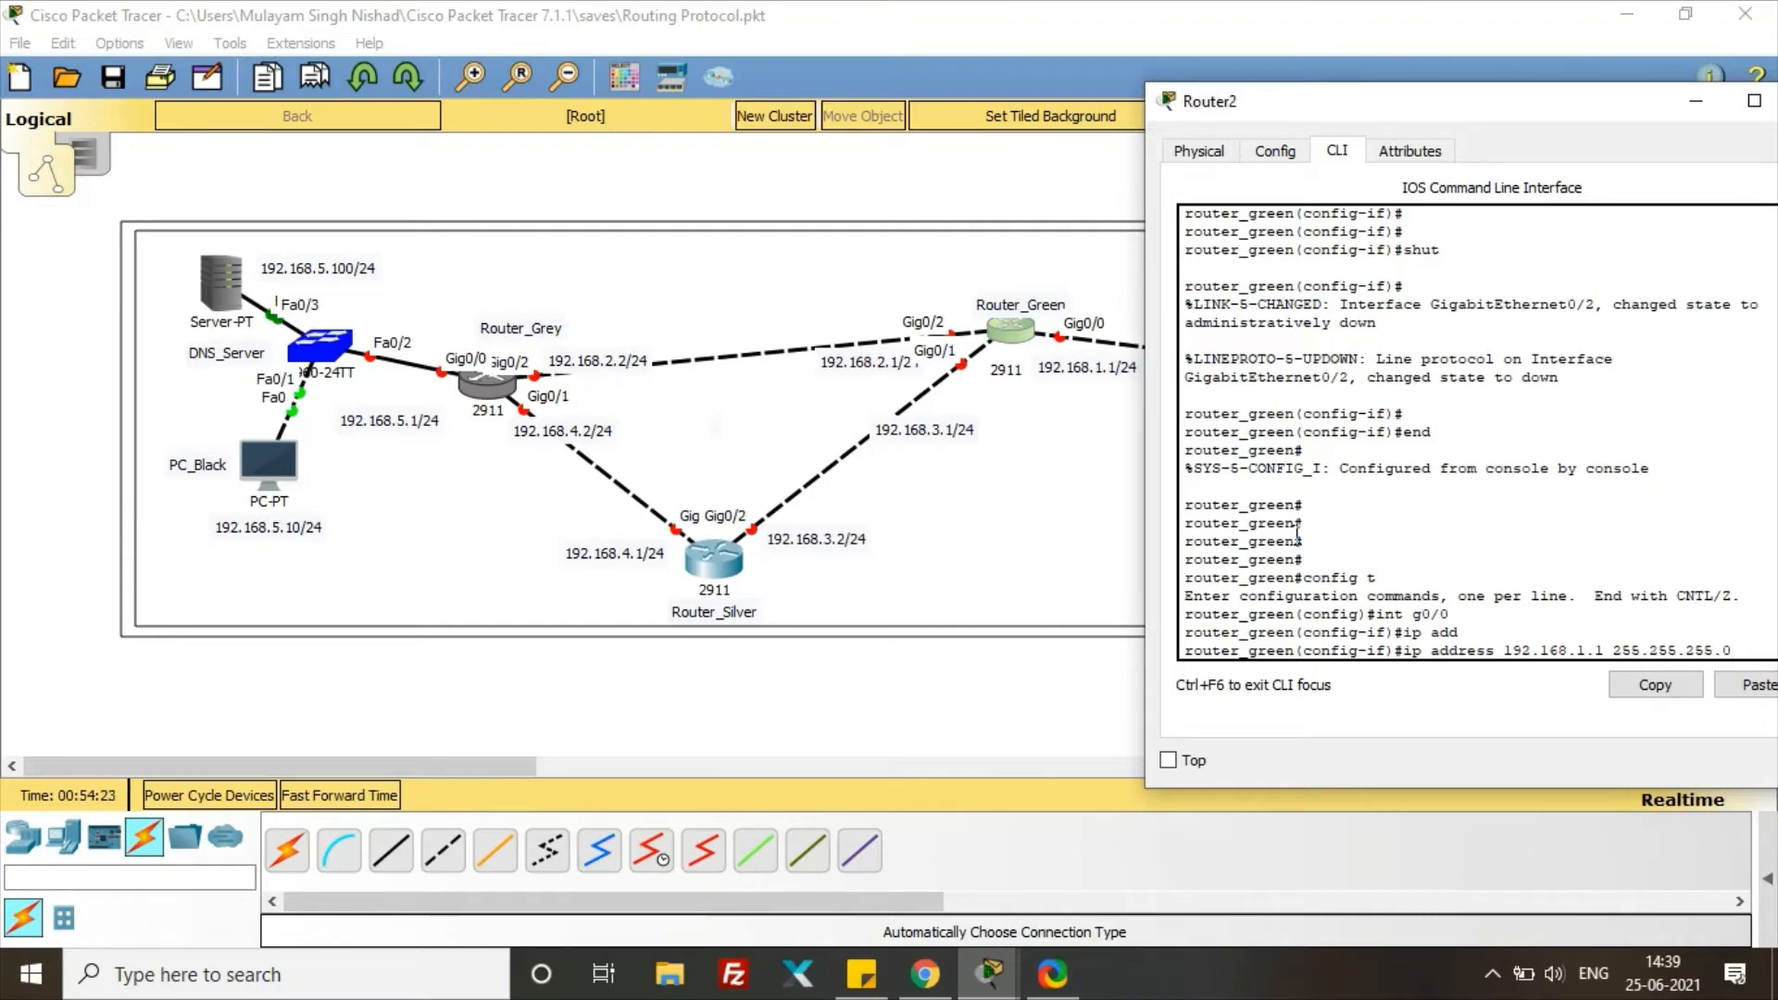
key("Return")
Step: Enable Router_Green's interface g0/0 with the no shut command
type("no")
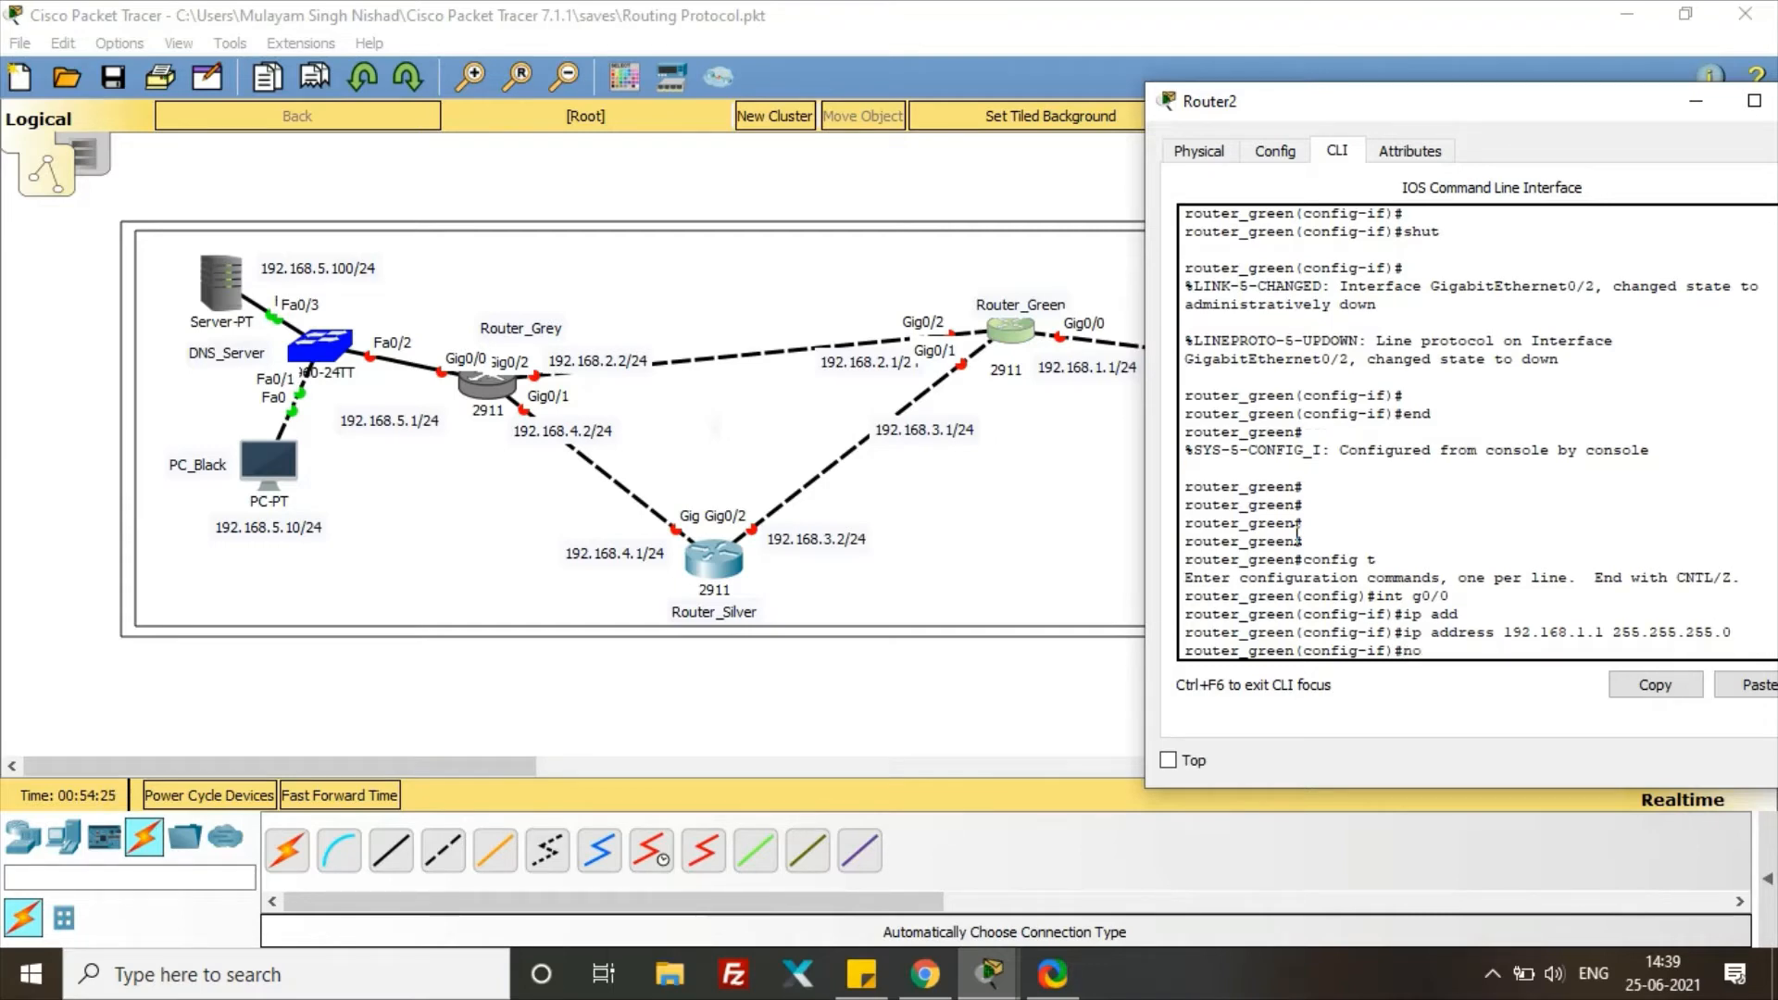
type(" shut")
key("Return")
key("Return")
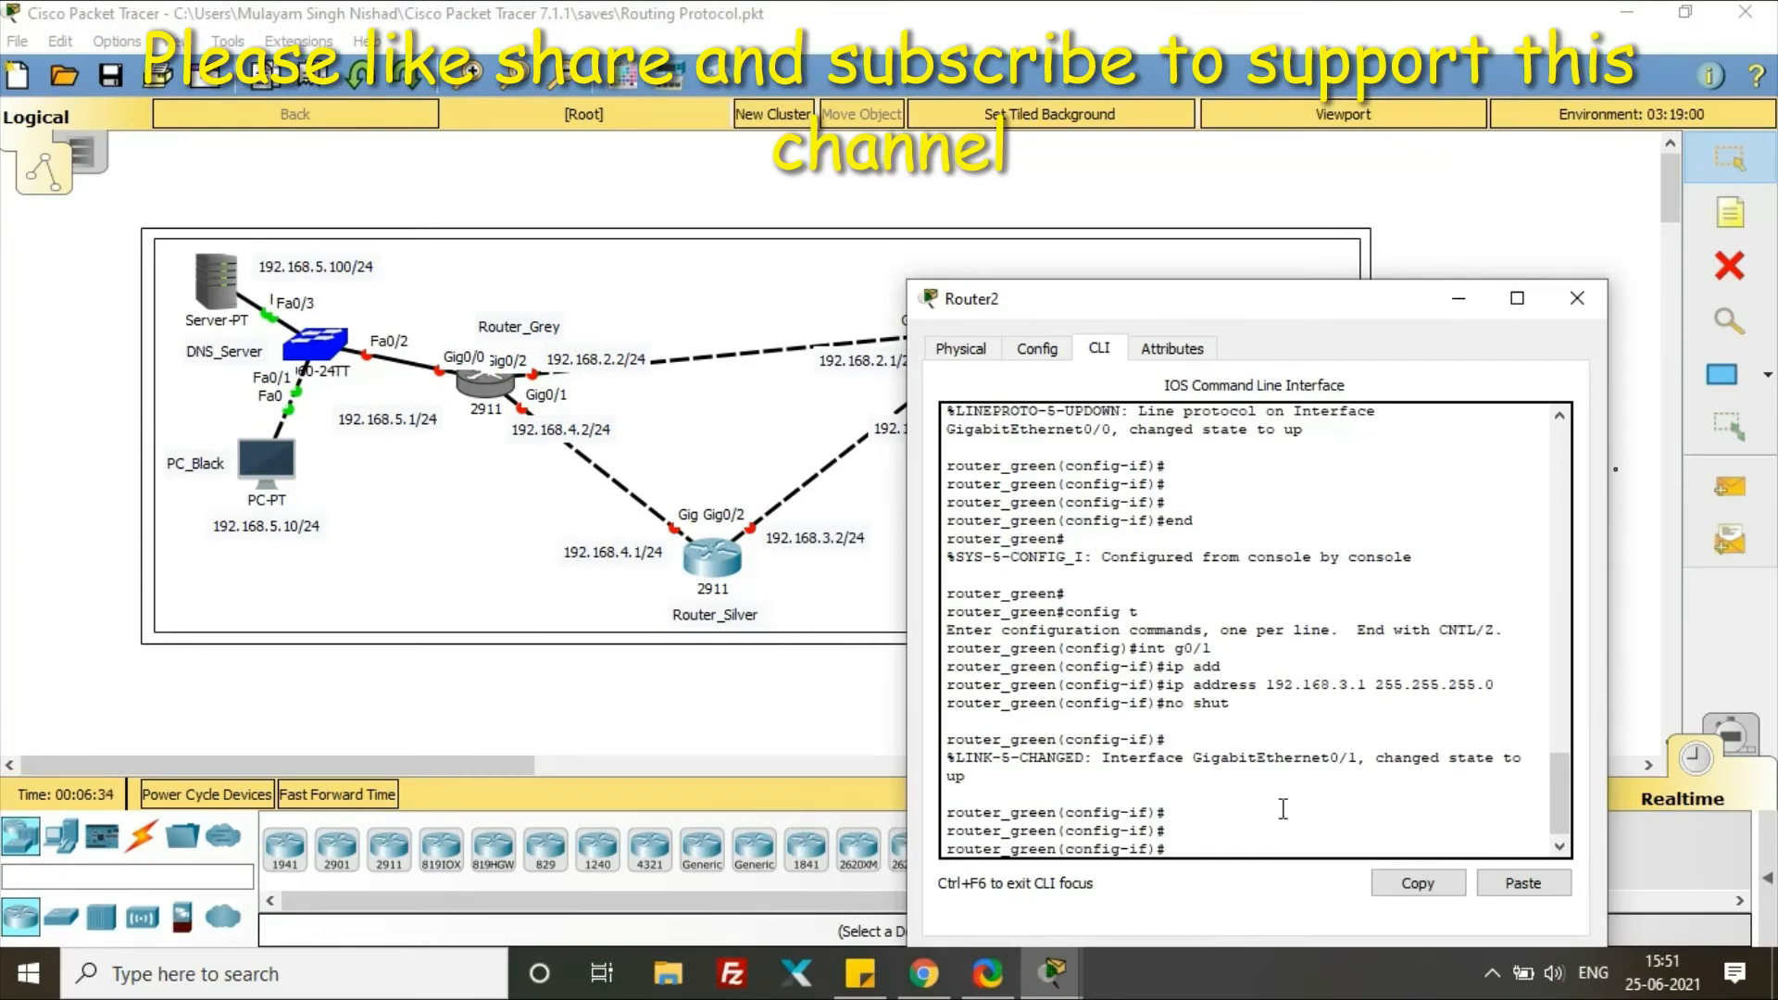
Step: Assign IP address 192.168.2.1 with mask 255.255.255.0 to Router_Green's interface g0/2
type("int g0")
key("BackSpace")
type("2")
key("Return")
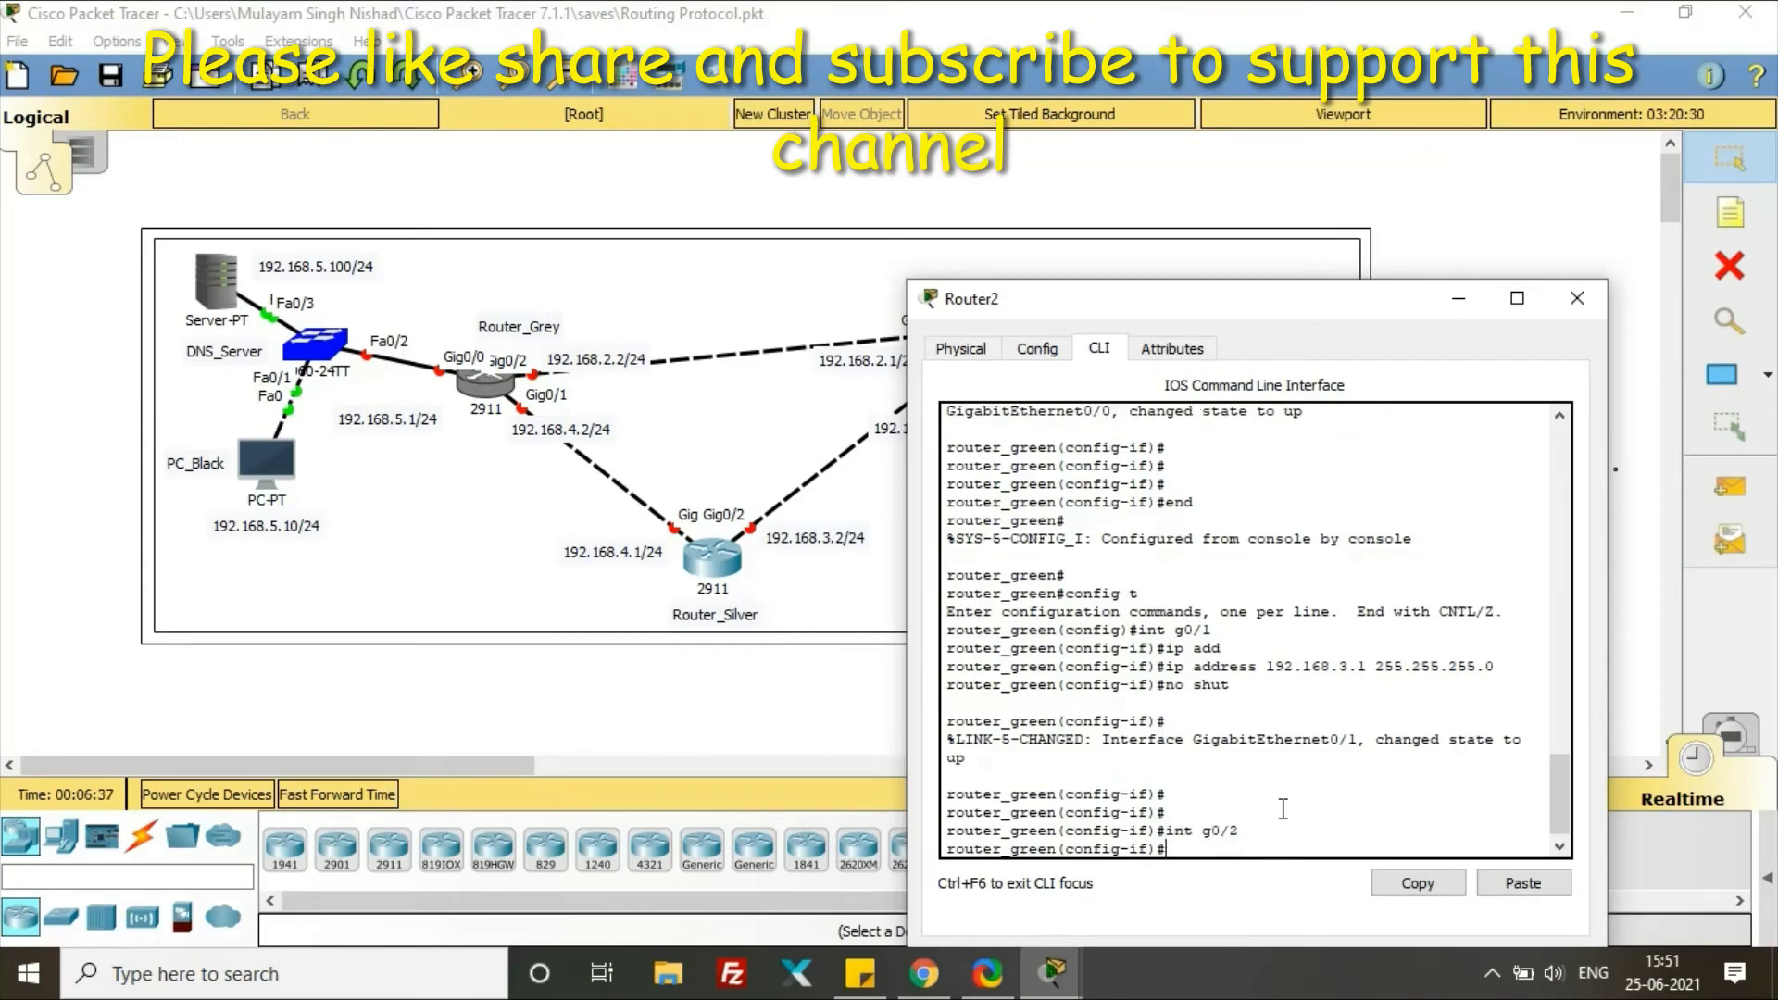
type("ip add")
key("Tab")
type("192.168.")
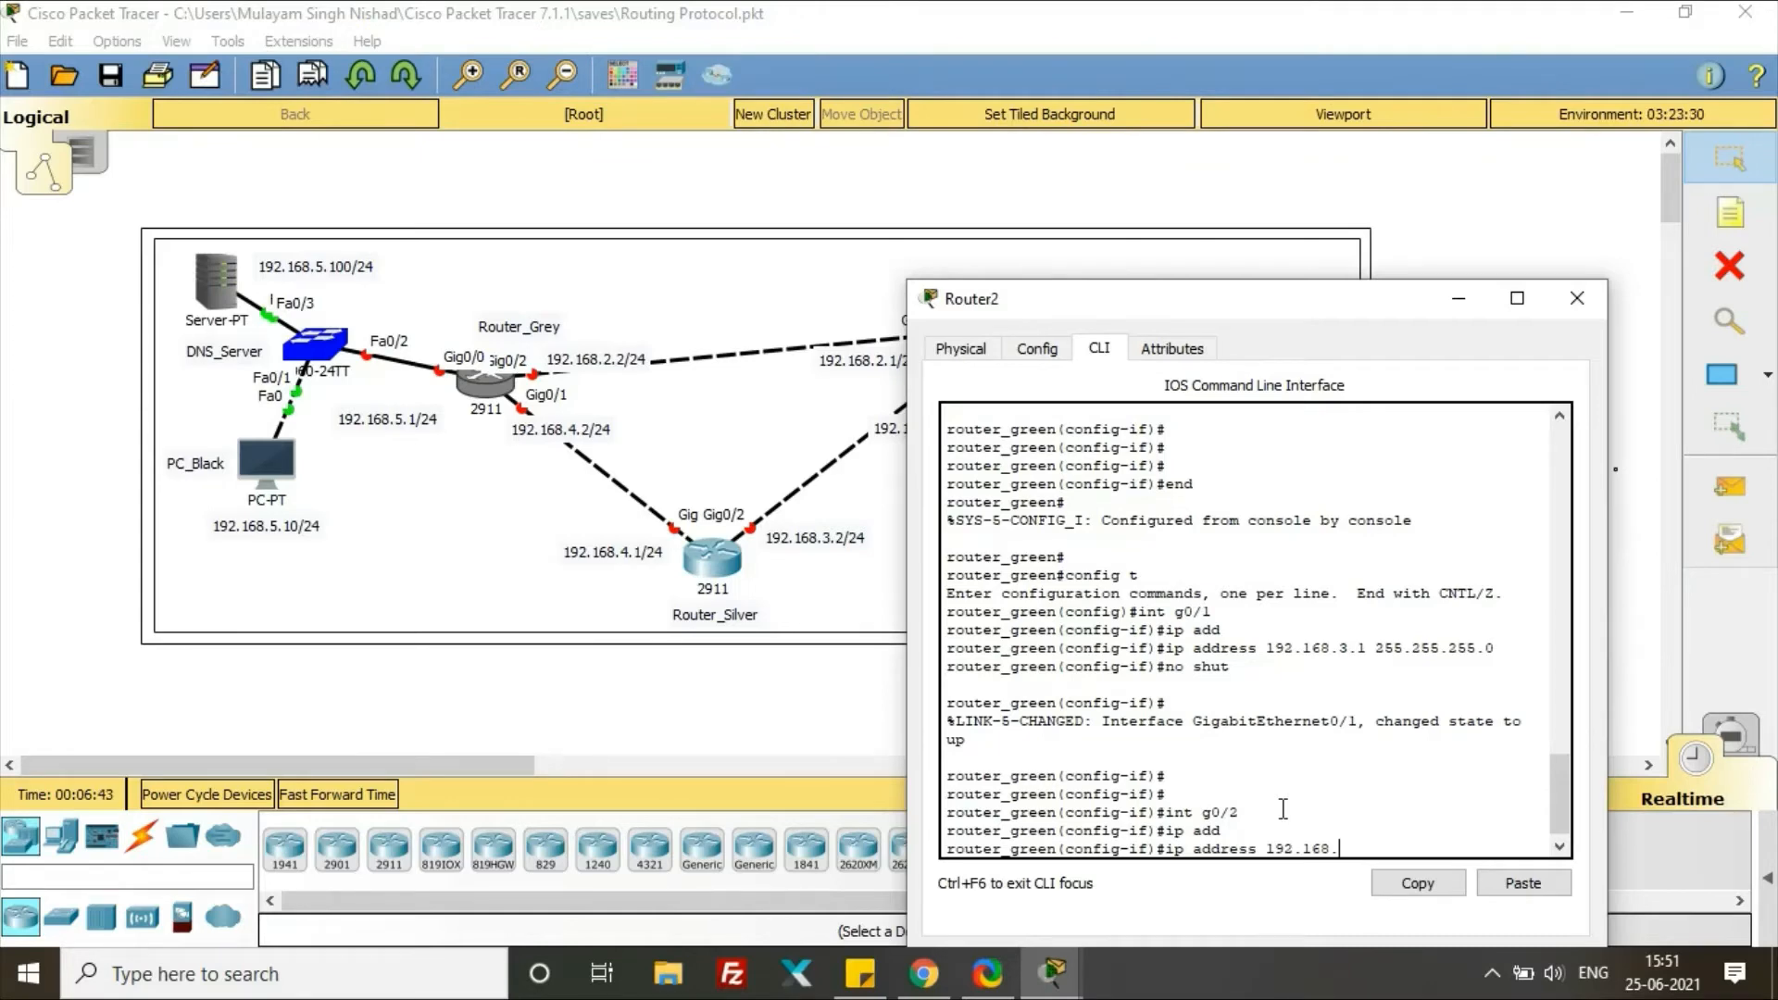
type("2.1 255.255.255.0")
key("Return")
Step: Enable Router_Green's interface g0/2 with no shut, then end configuration mode and close the router's window
type("no shtu")
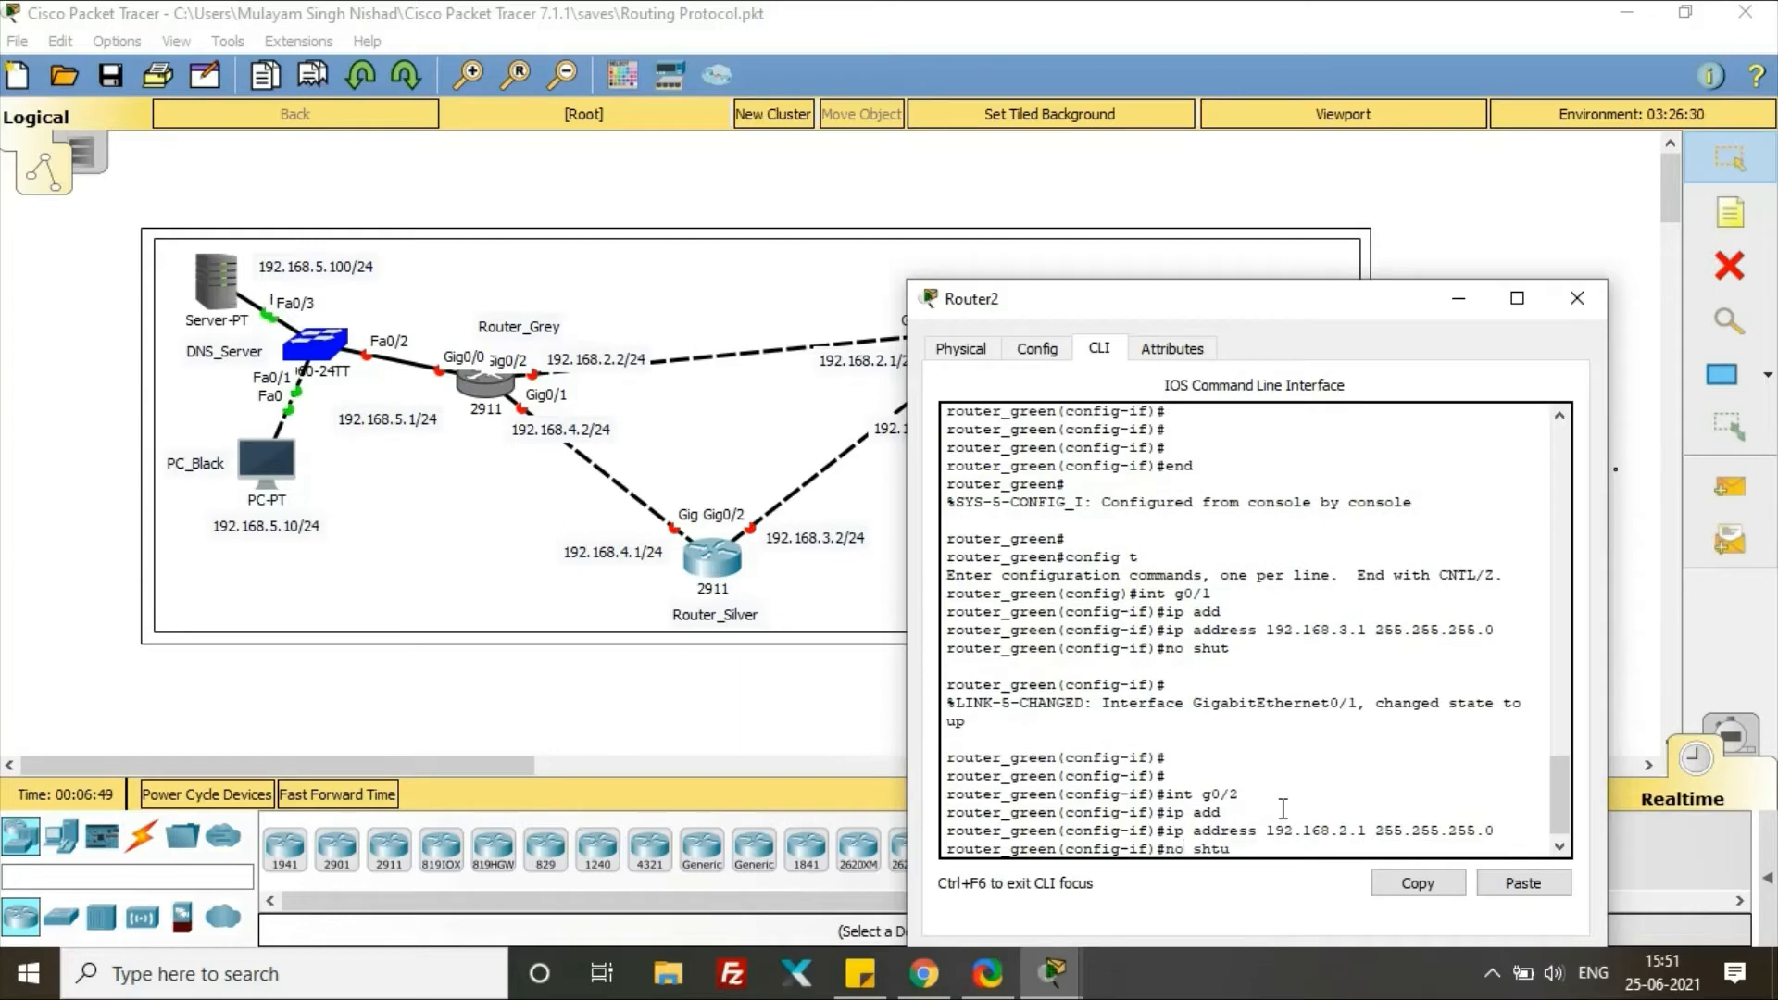
key("Return")
type("no shut")
key("Return")
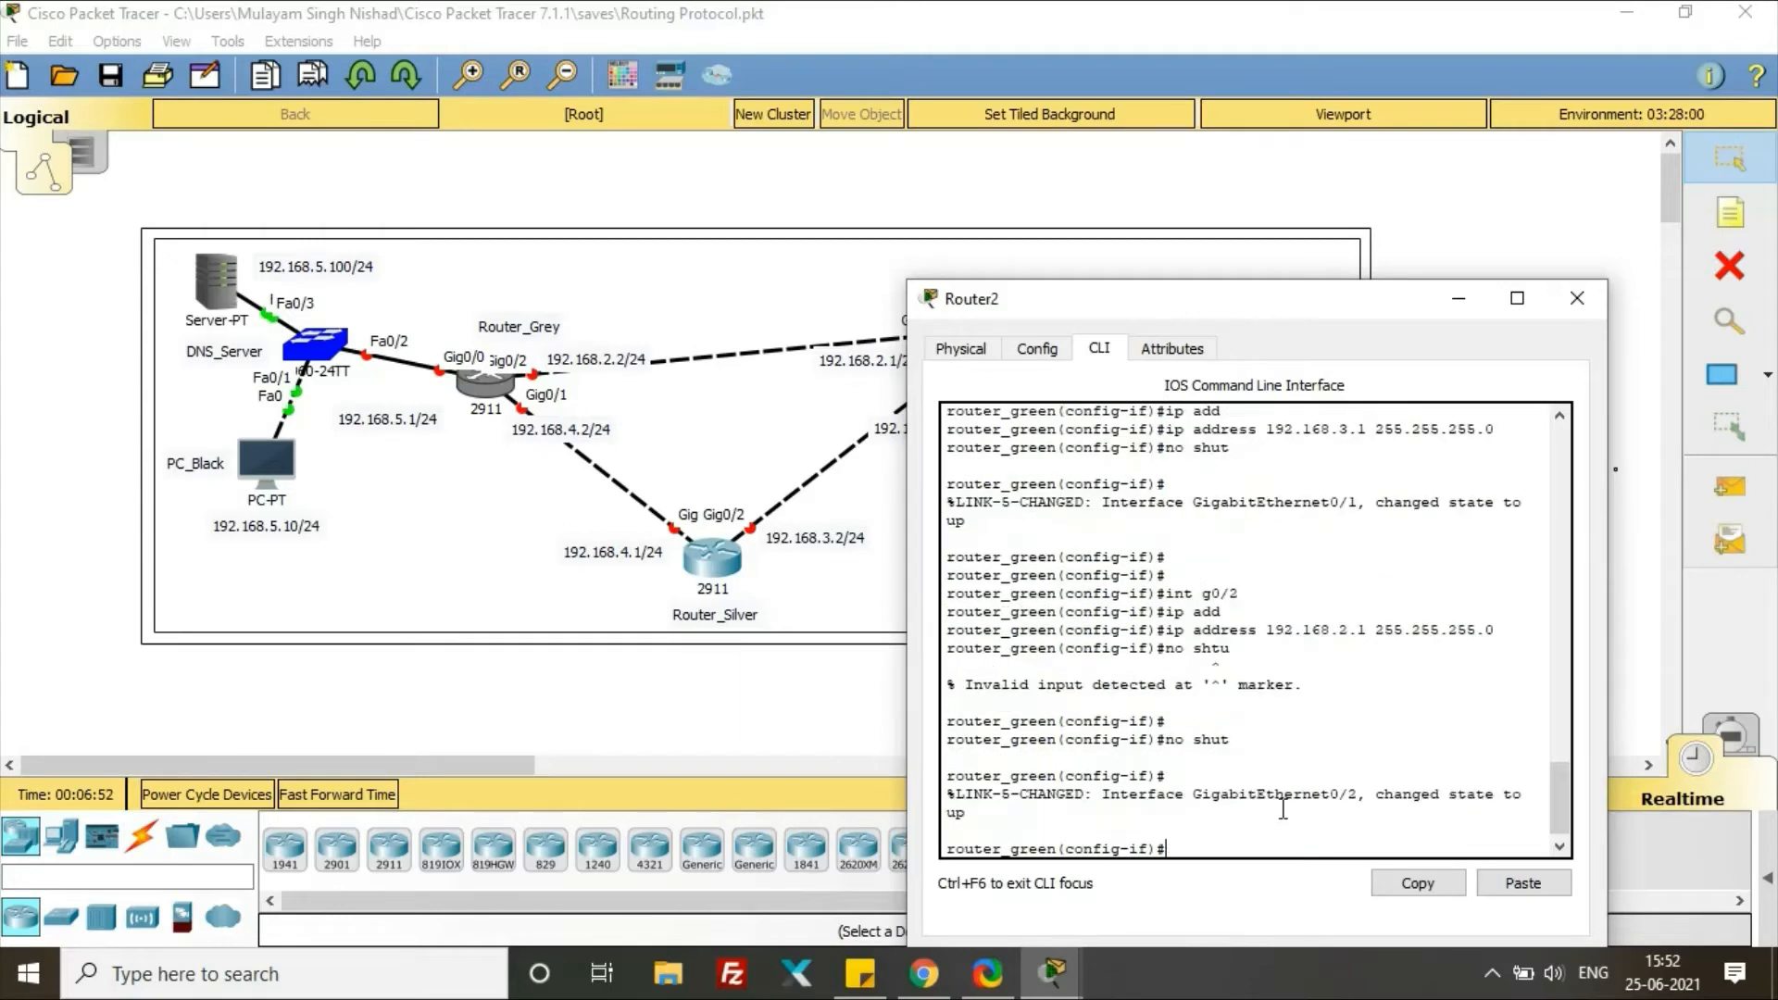
key("Return")
type("end")
key("Return")
key("Return")
left_click(1577, 298)
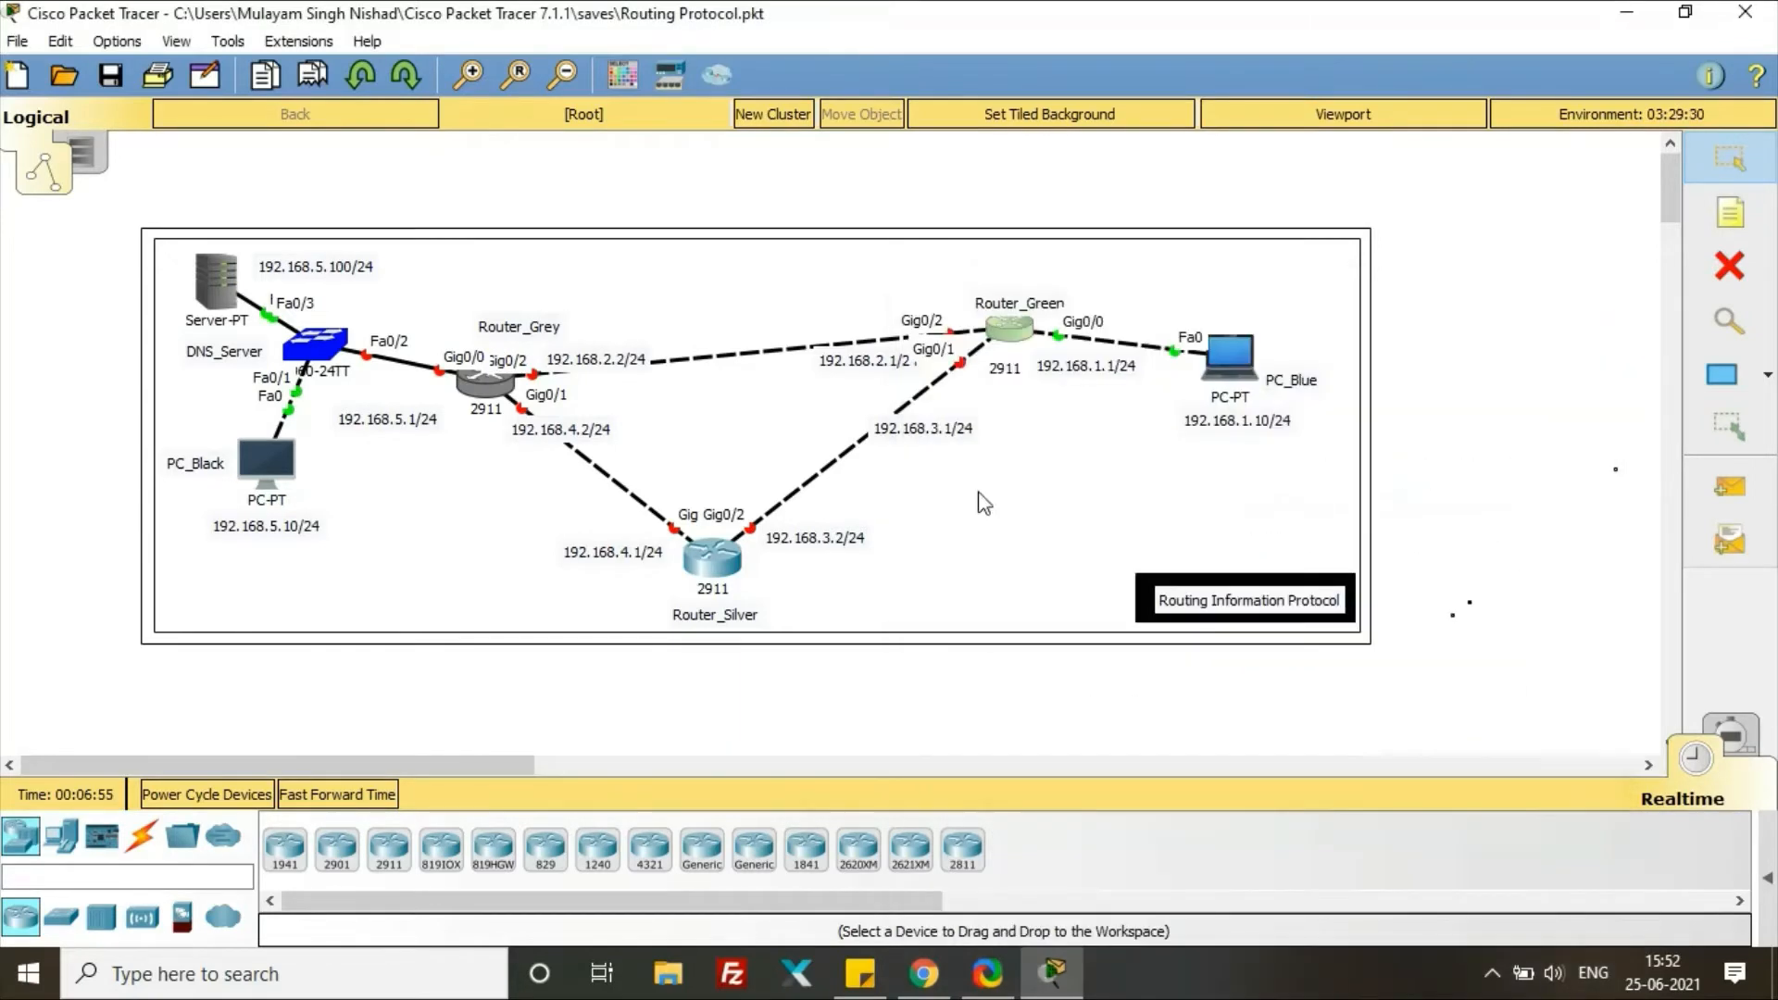
Step: Open Router_Silver's command line beside the topology and enter global configuration mode through privileged mode
left_click(715, 561)
left_click(731, 168)
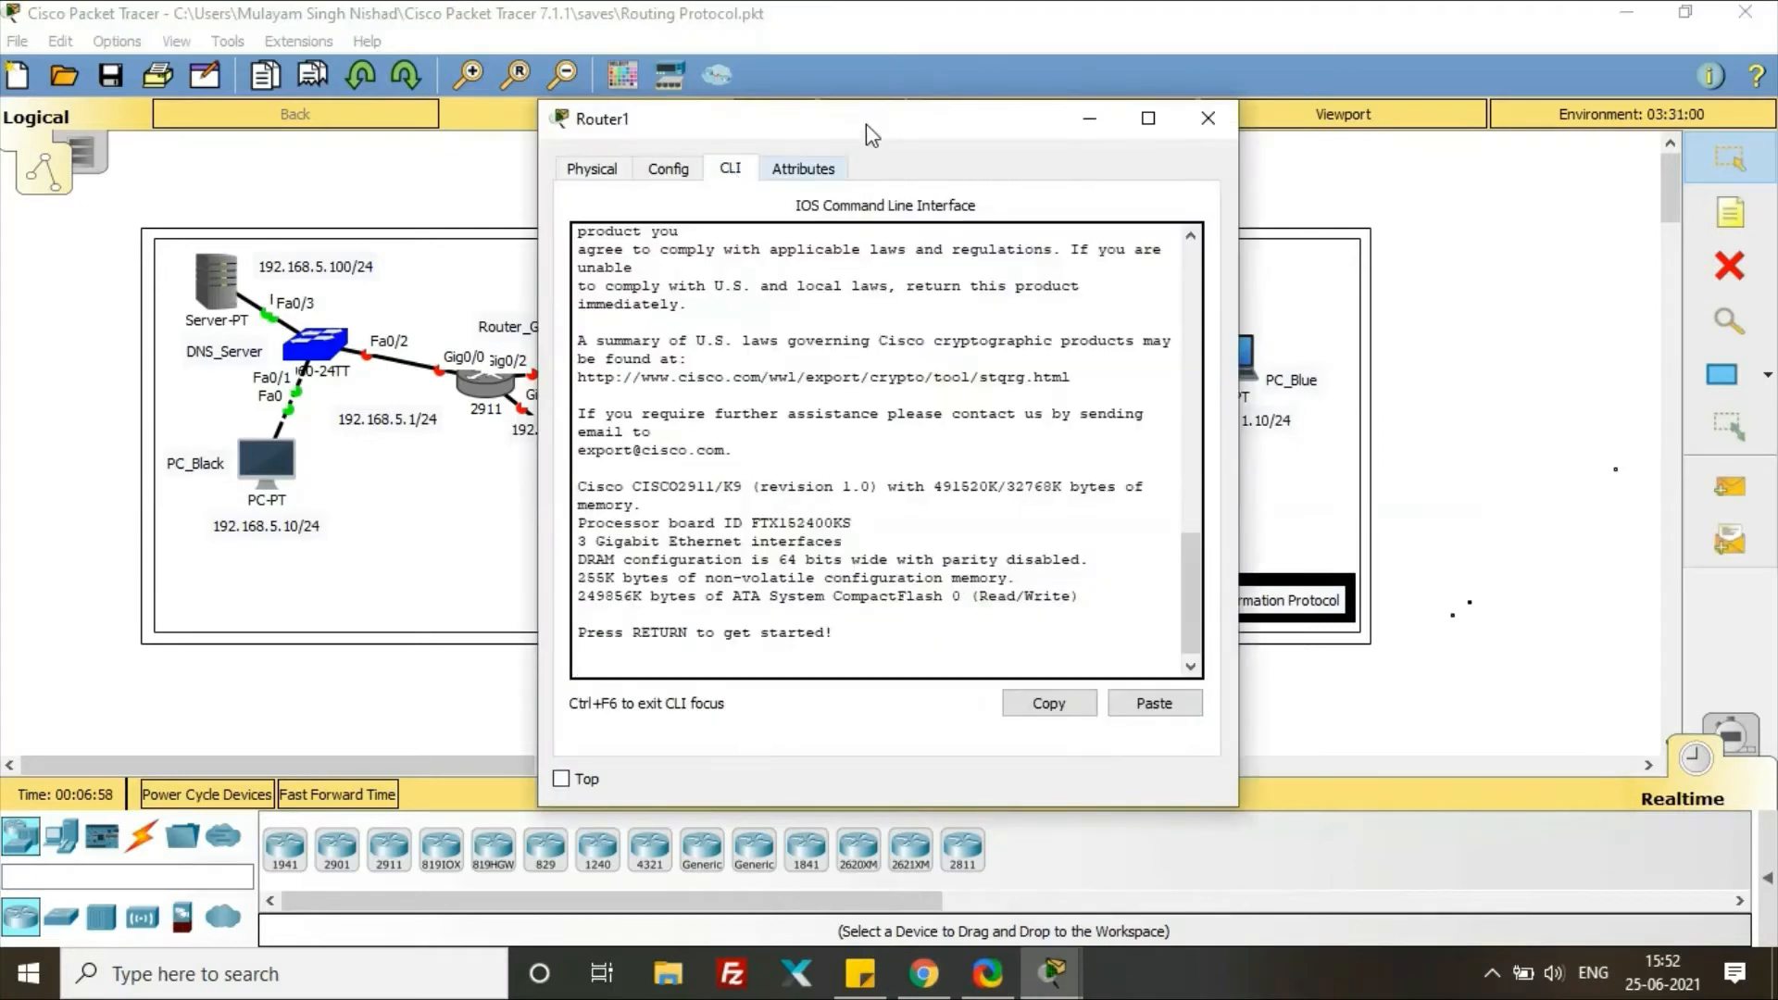
left_click_drag(918, 118, 1389, 181)
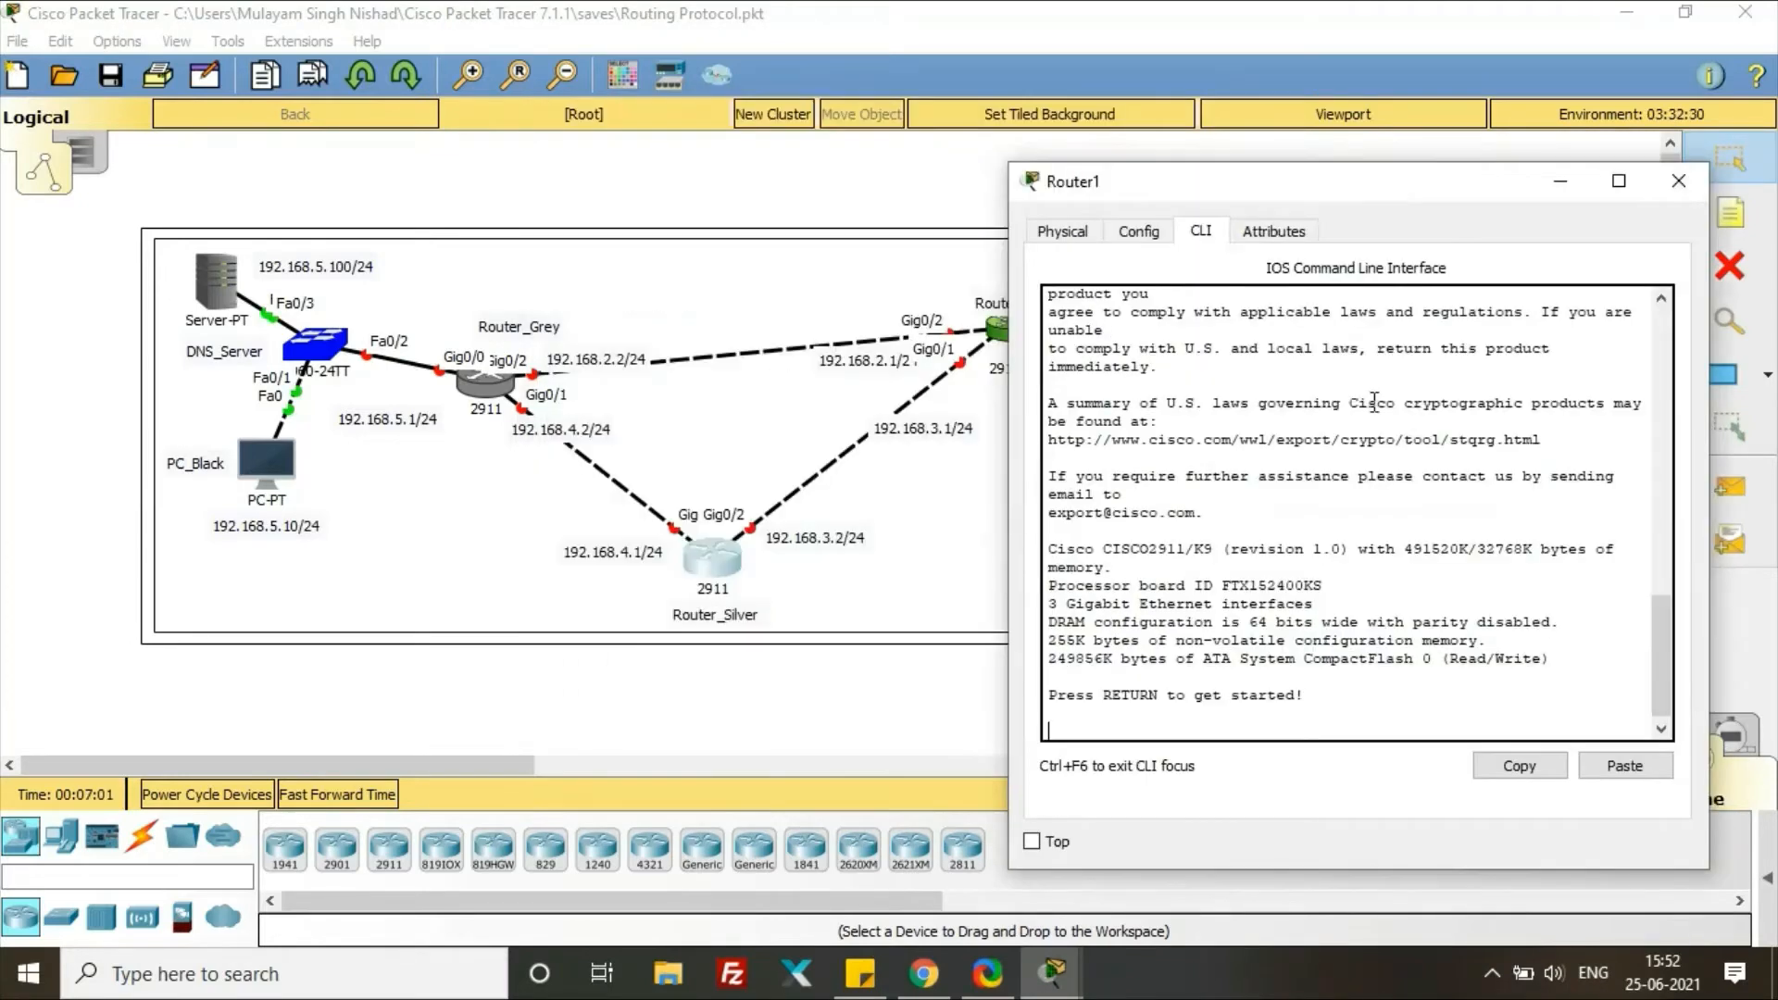
key("Return")
key("Return")
key("Return")
type("en")
key("Return")
type("config t")
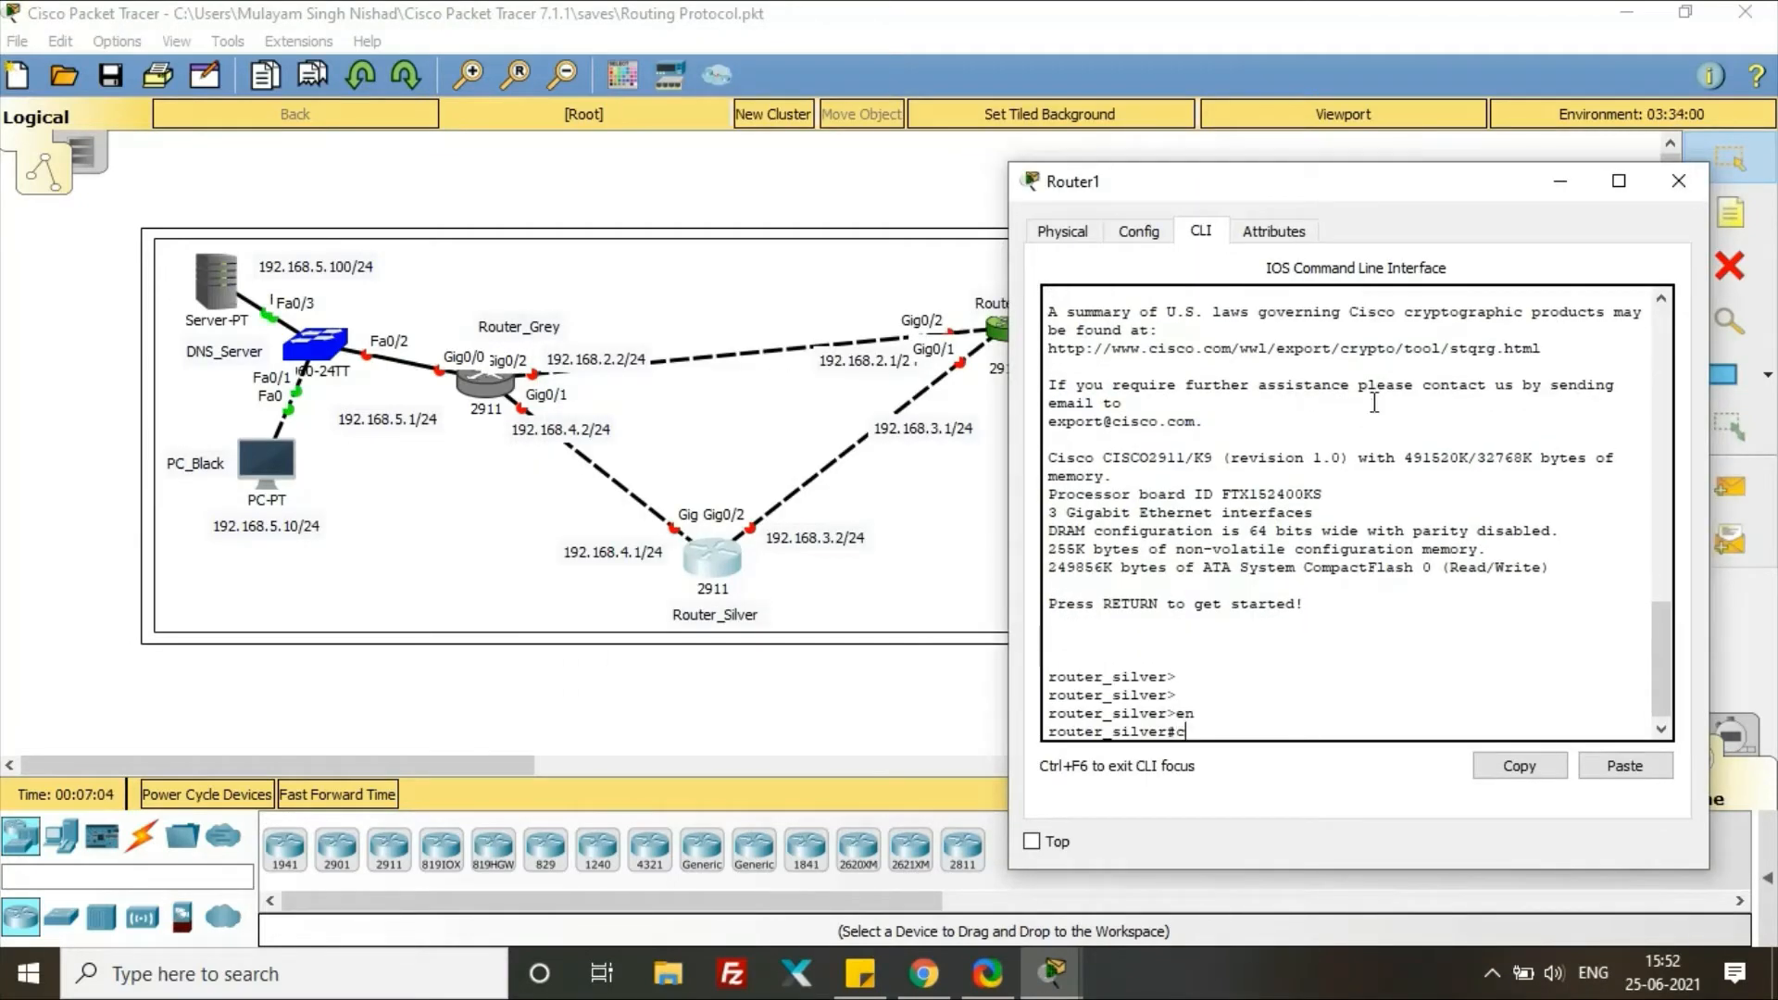
key("Return")
Step: Assign IP address 192.168.3.2 with mask 255.255.255.0 to Router_Silver's interface g0/2
type("int g0/")
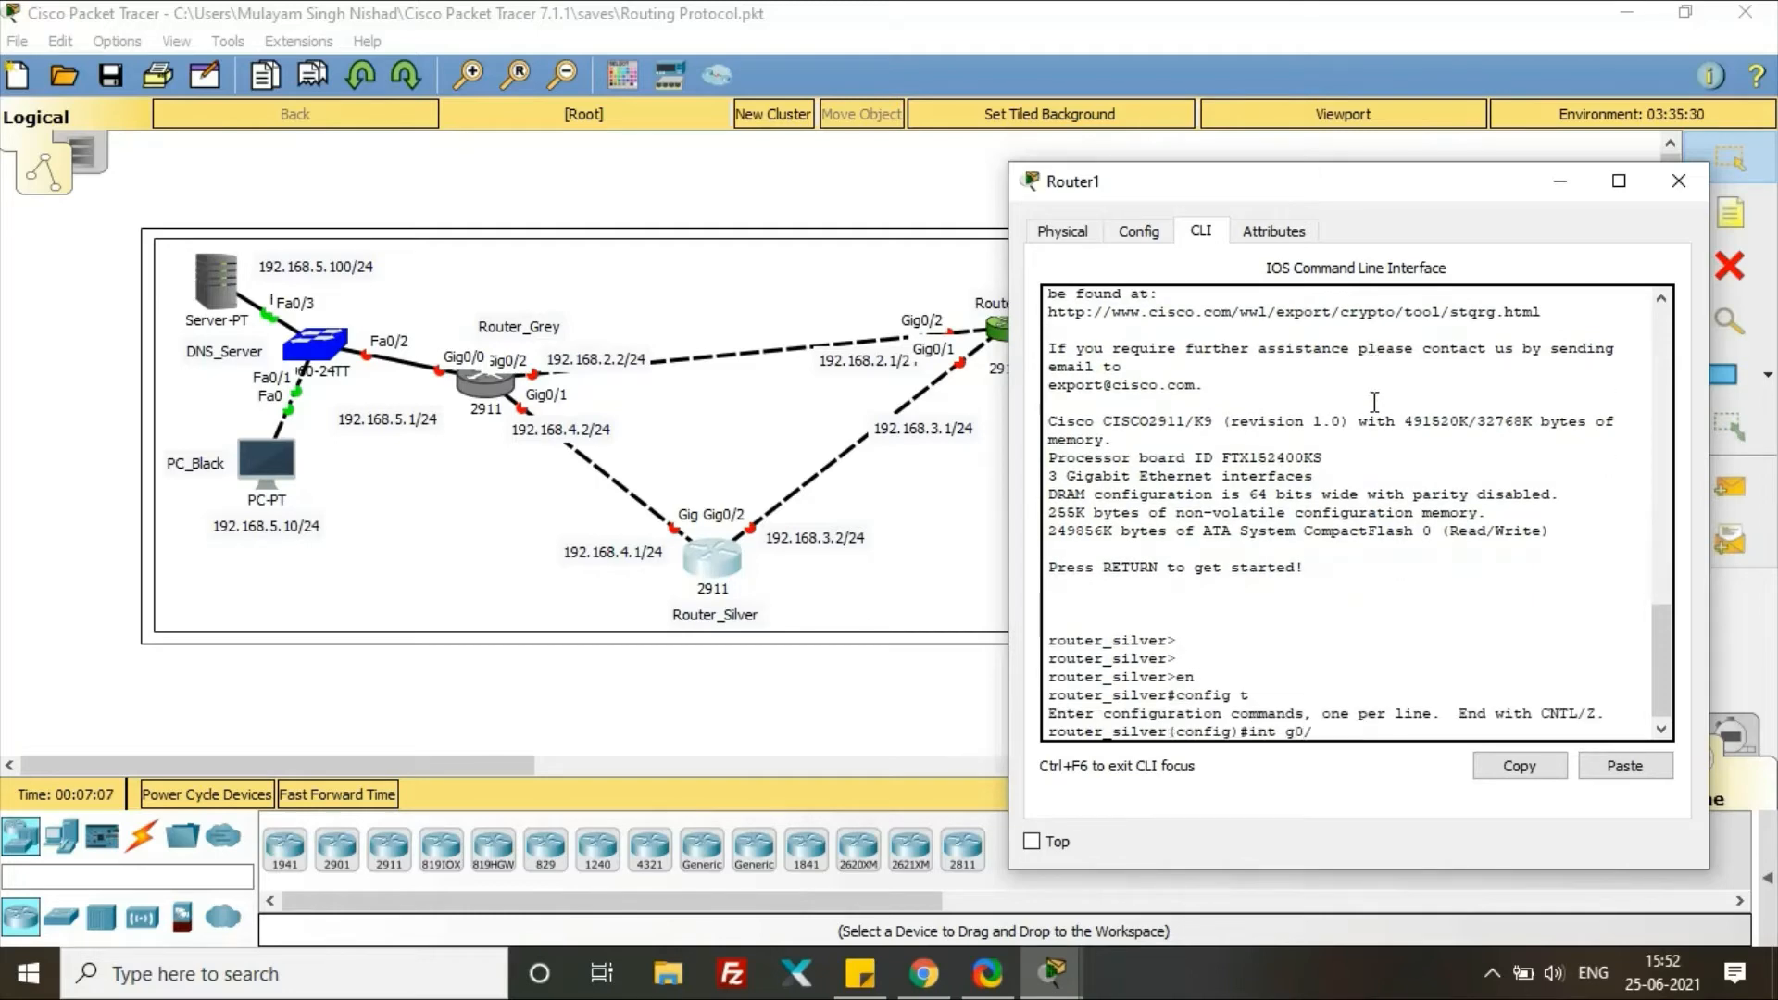
type("2")
key("Return")
type("ip add")
key("Tab")
type("1")
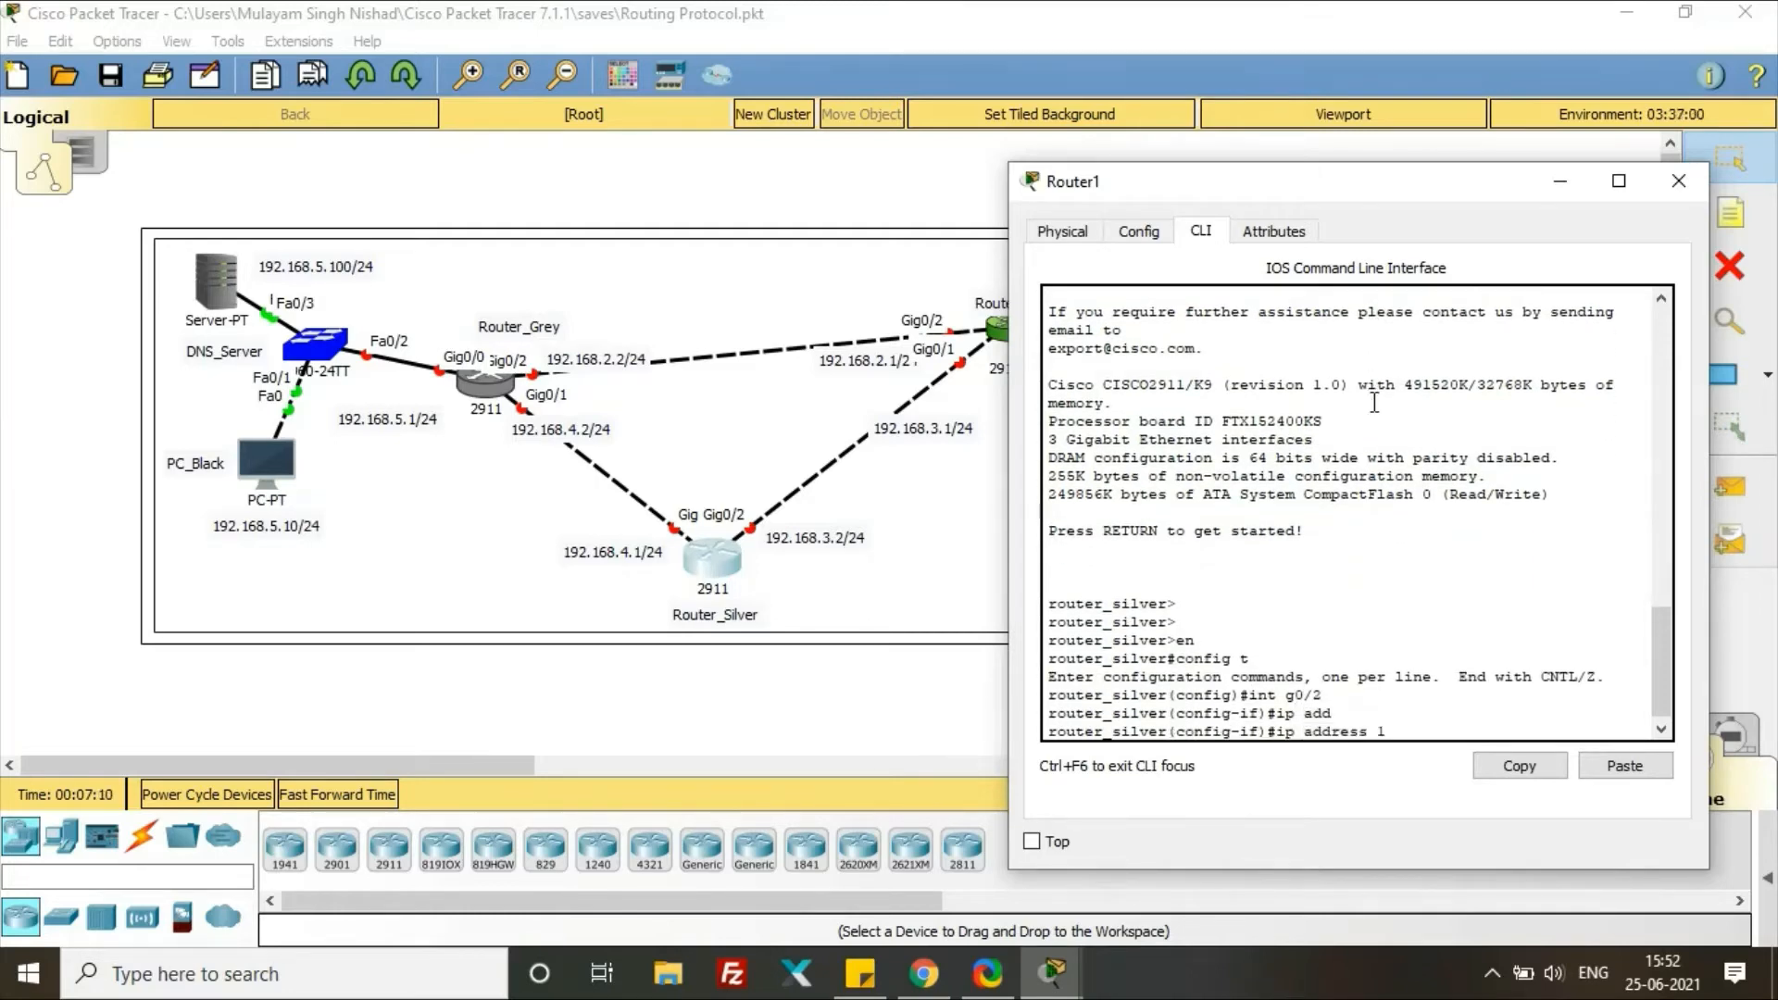
type("92.168.3.2 255.255.255.0")
key("Return")
Step: Enable Router_Silver's interface g0/2 with the no shut command
type("no shut")
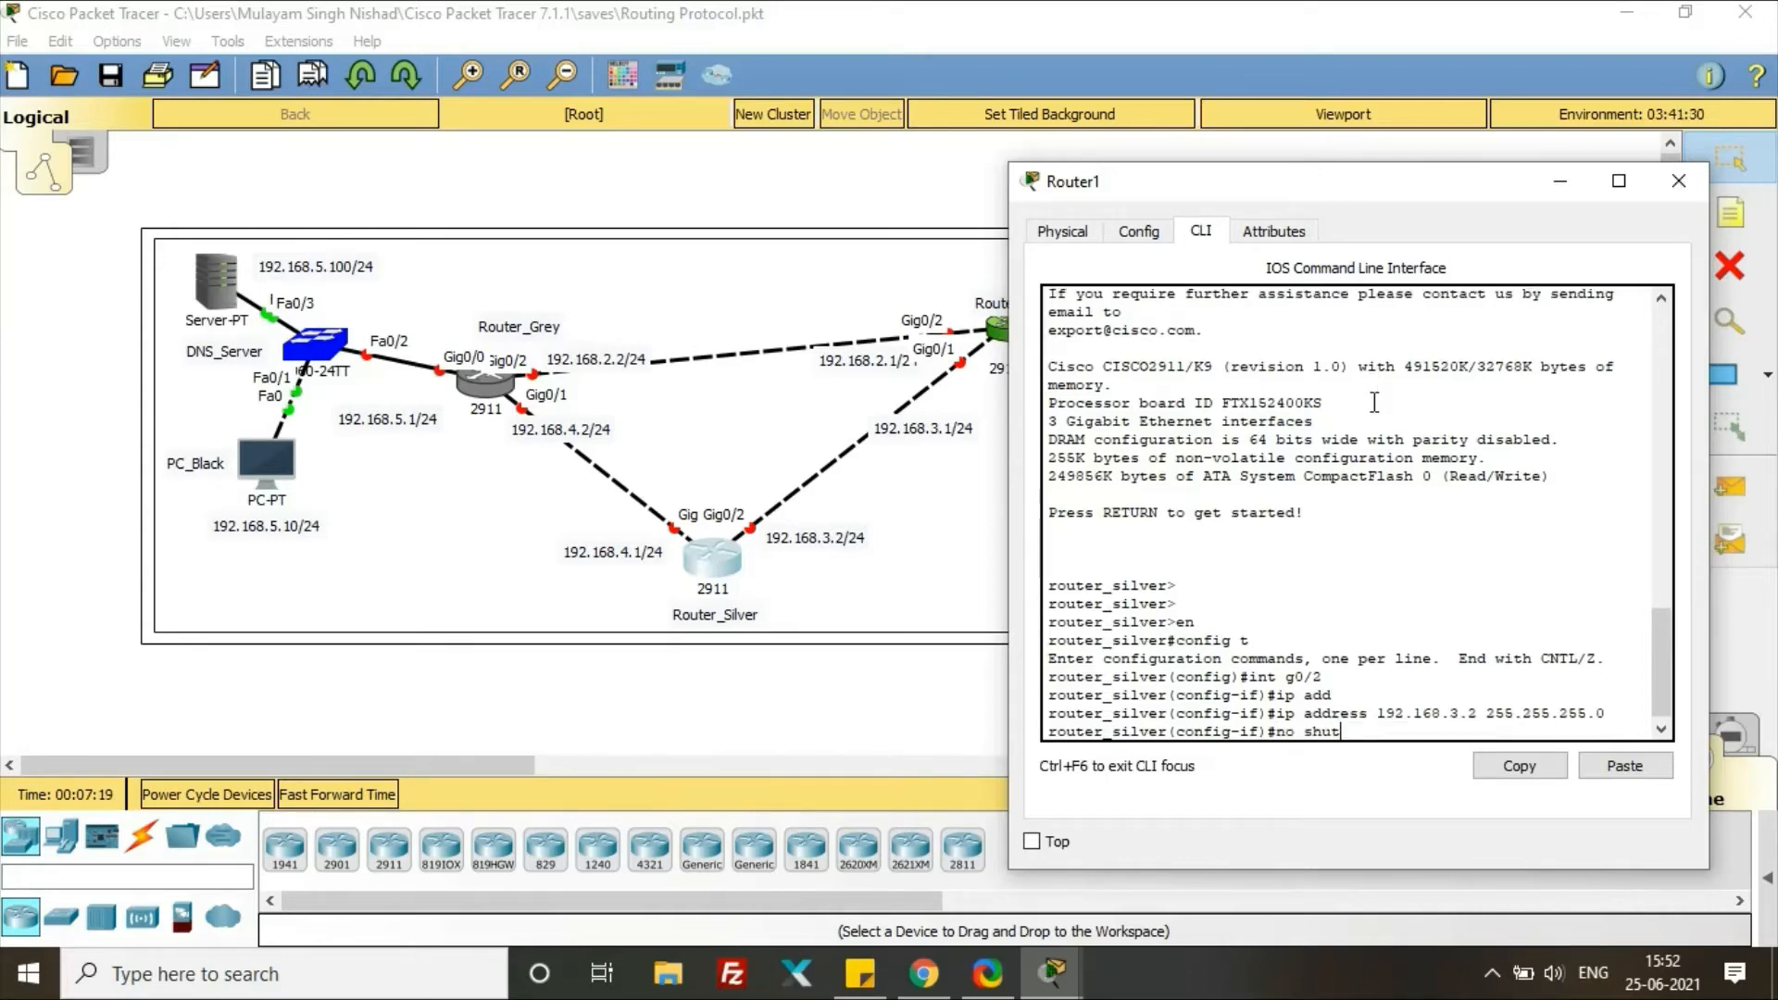
key("Return")
key("Return")
key("Return")
key("Return")
Step: Assign IP address 192.168.4.1 with mask 255.255.255.0 to Router_Silver's interface g0/1
type("int g0")
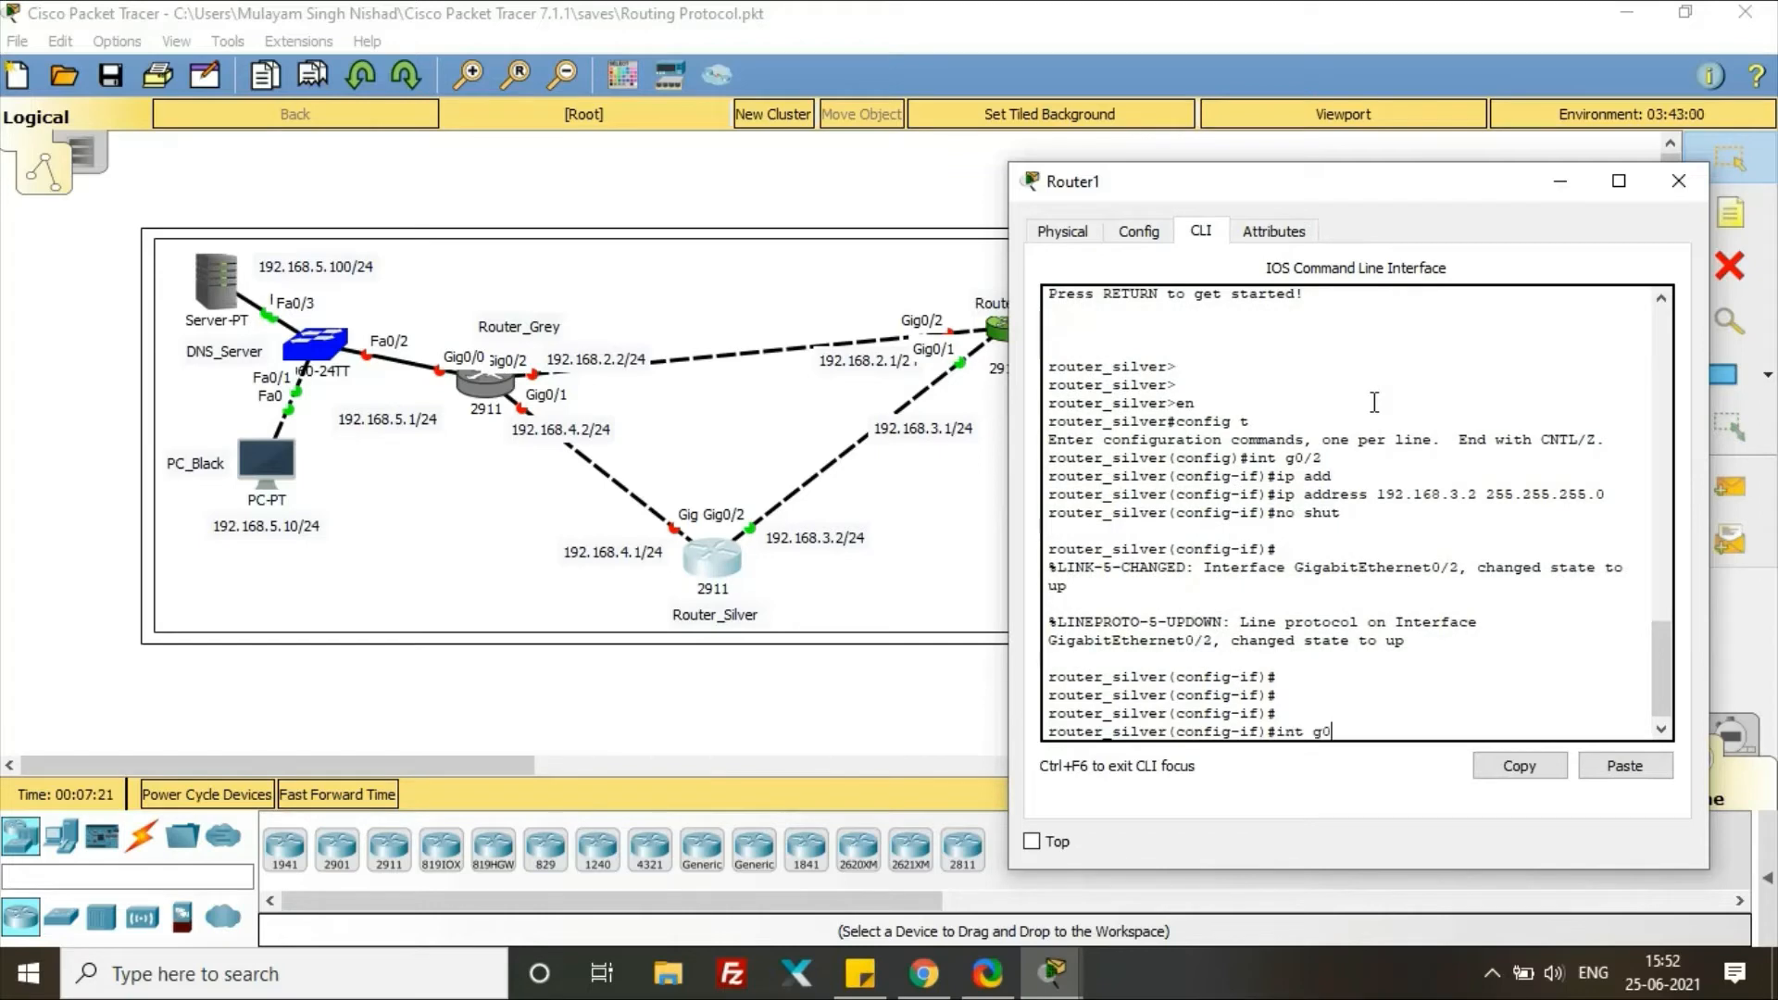
type("/1")
key("Return")
type("ip add")
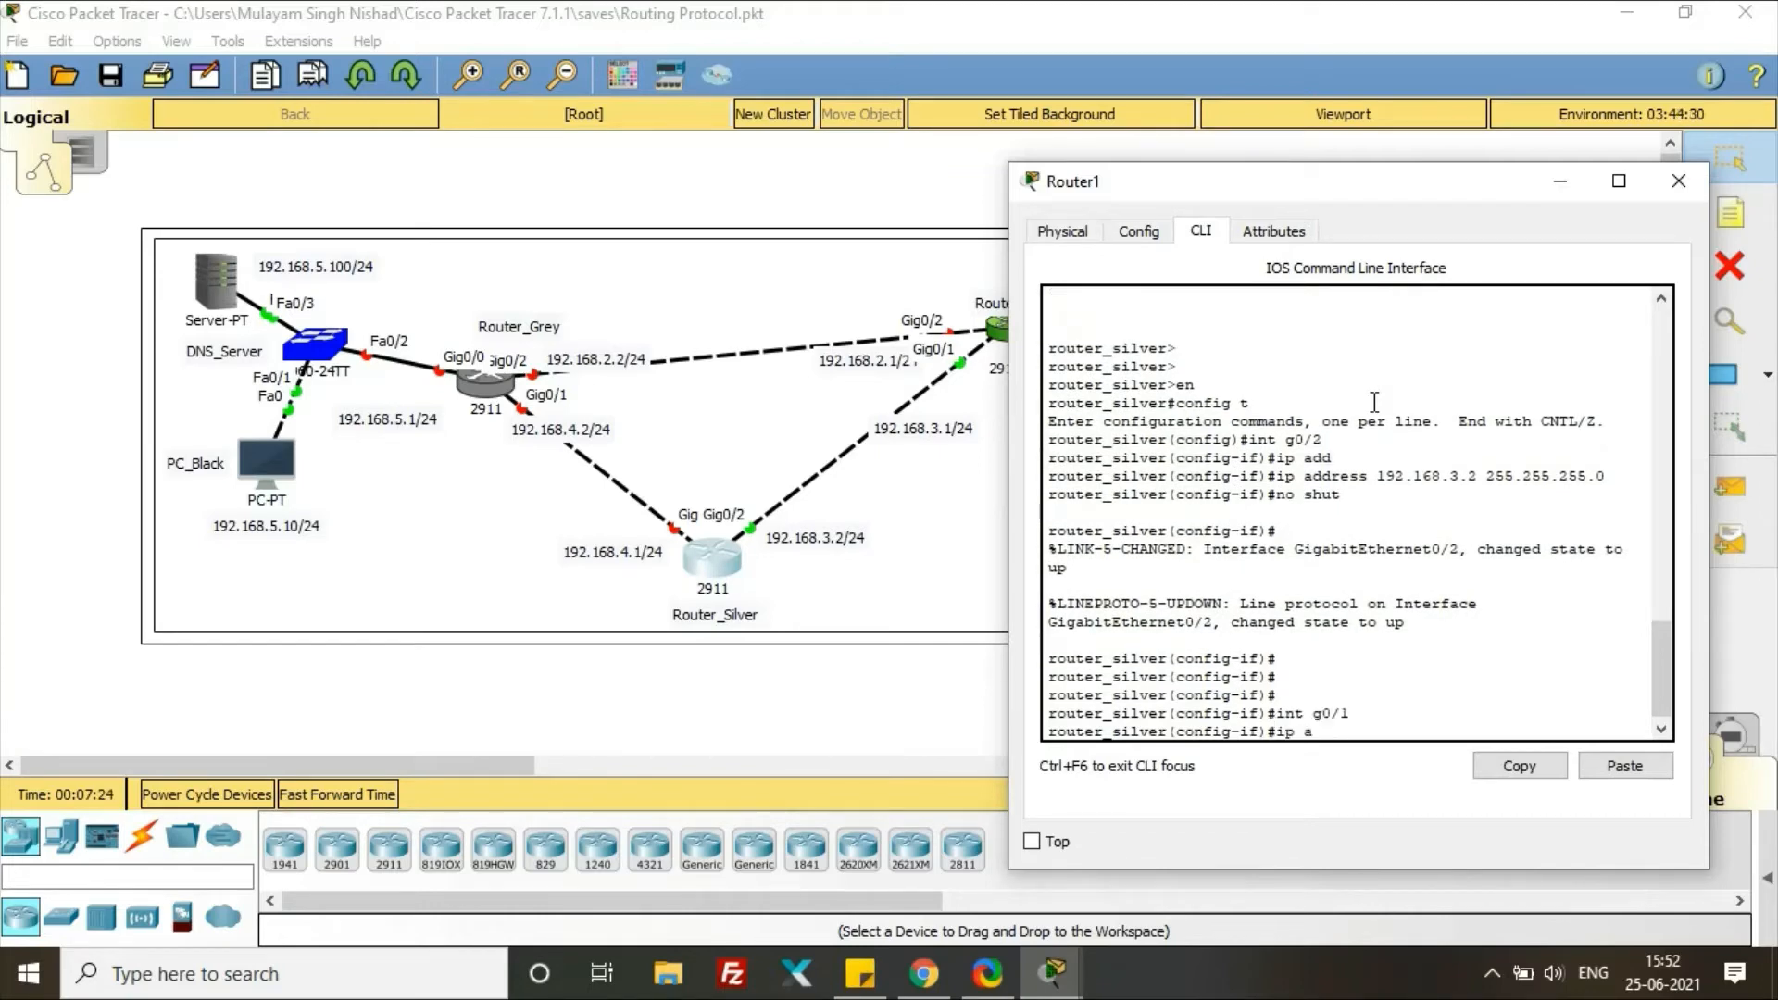
key("Return")
type("ip address 192.168.")
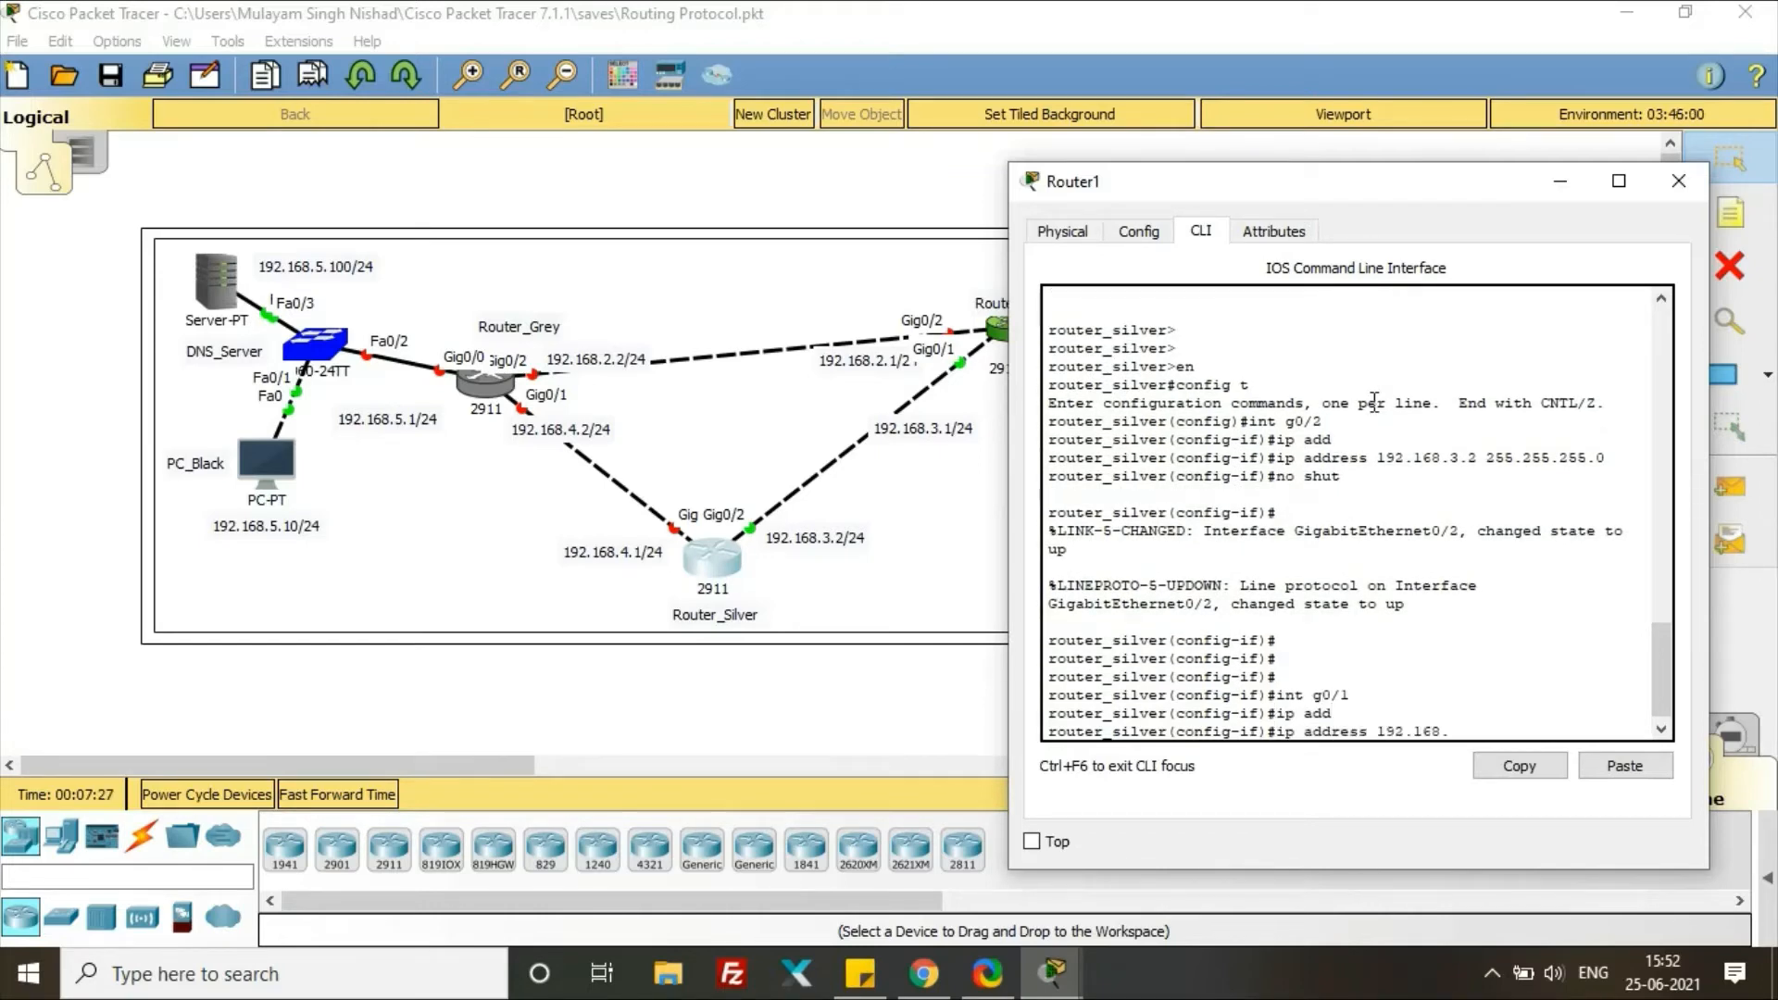
type("4.1 255.255.255.0")
key("Return")
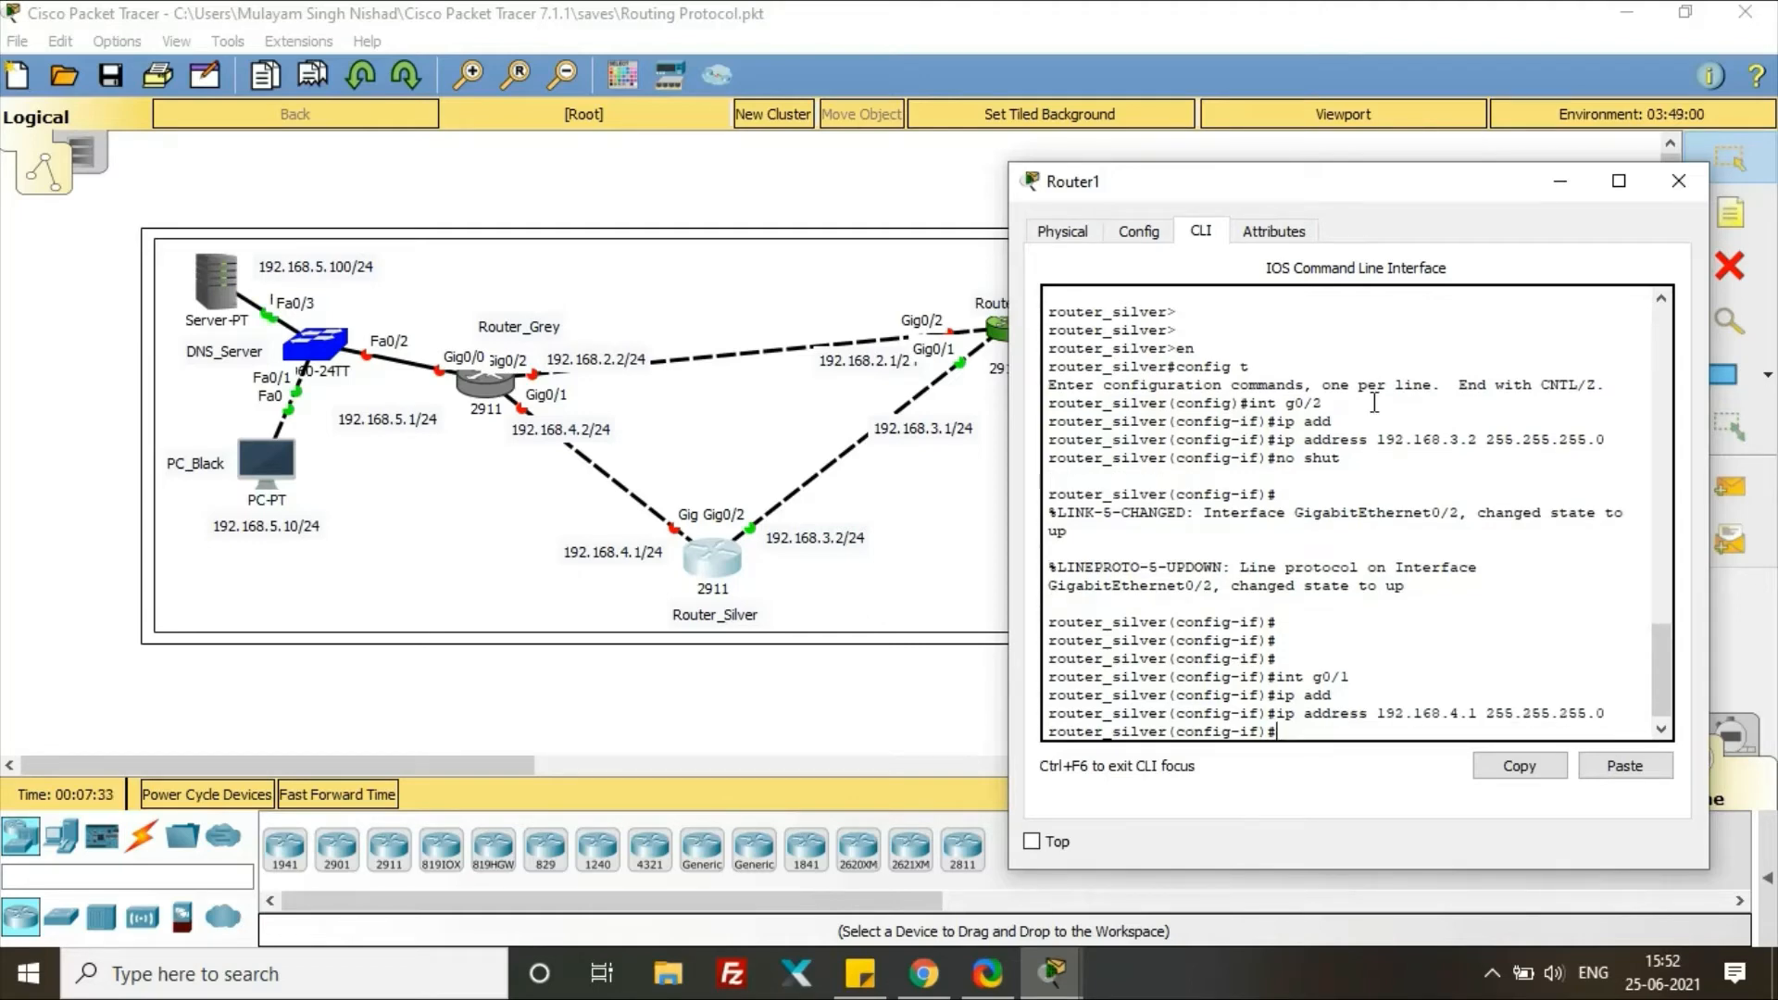
Step: Enable Router_Silver's interface g0/1 with no shut, end configuration mode and close the router's window
type("no shut")
key("Return")
key("Return")
key("Return")
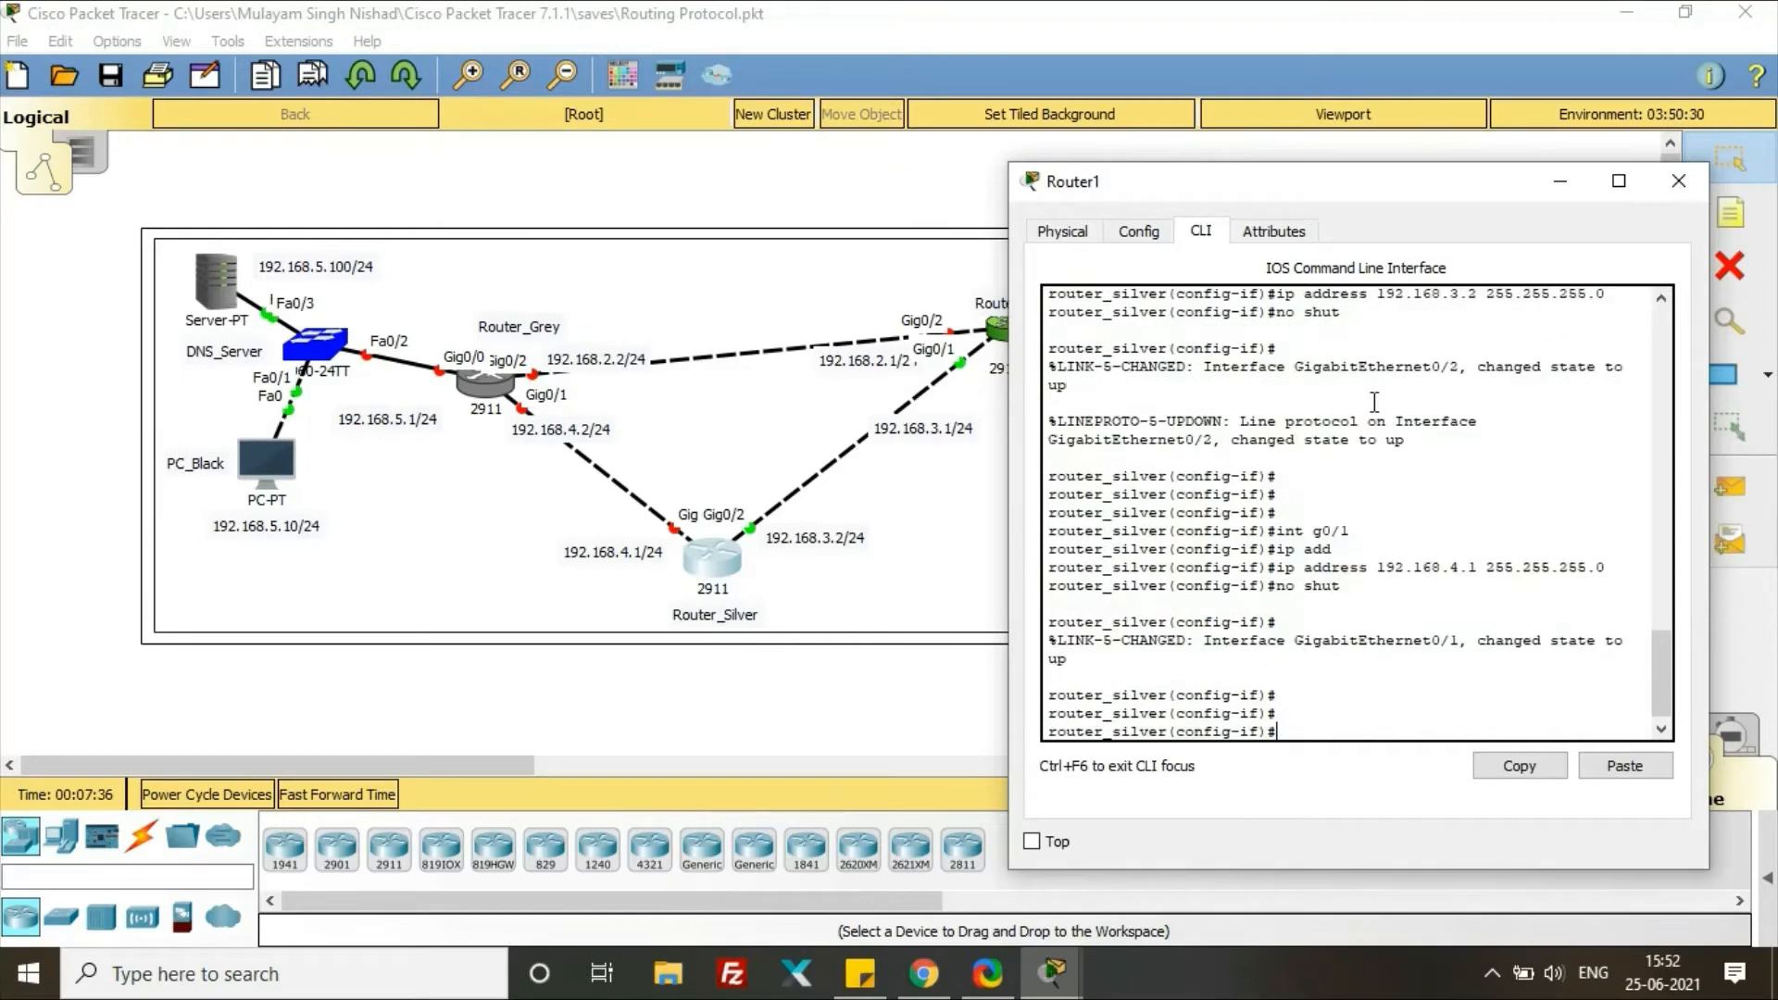
type("end")
key("Return")
key("Return")
key("Return")
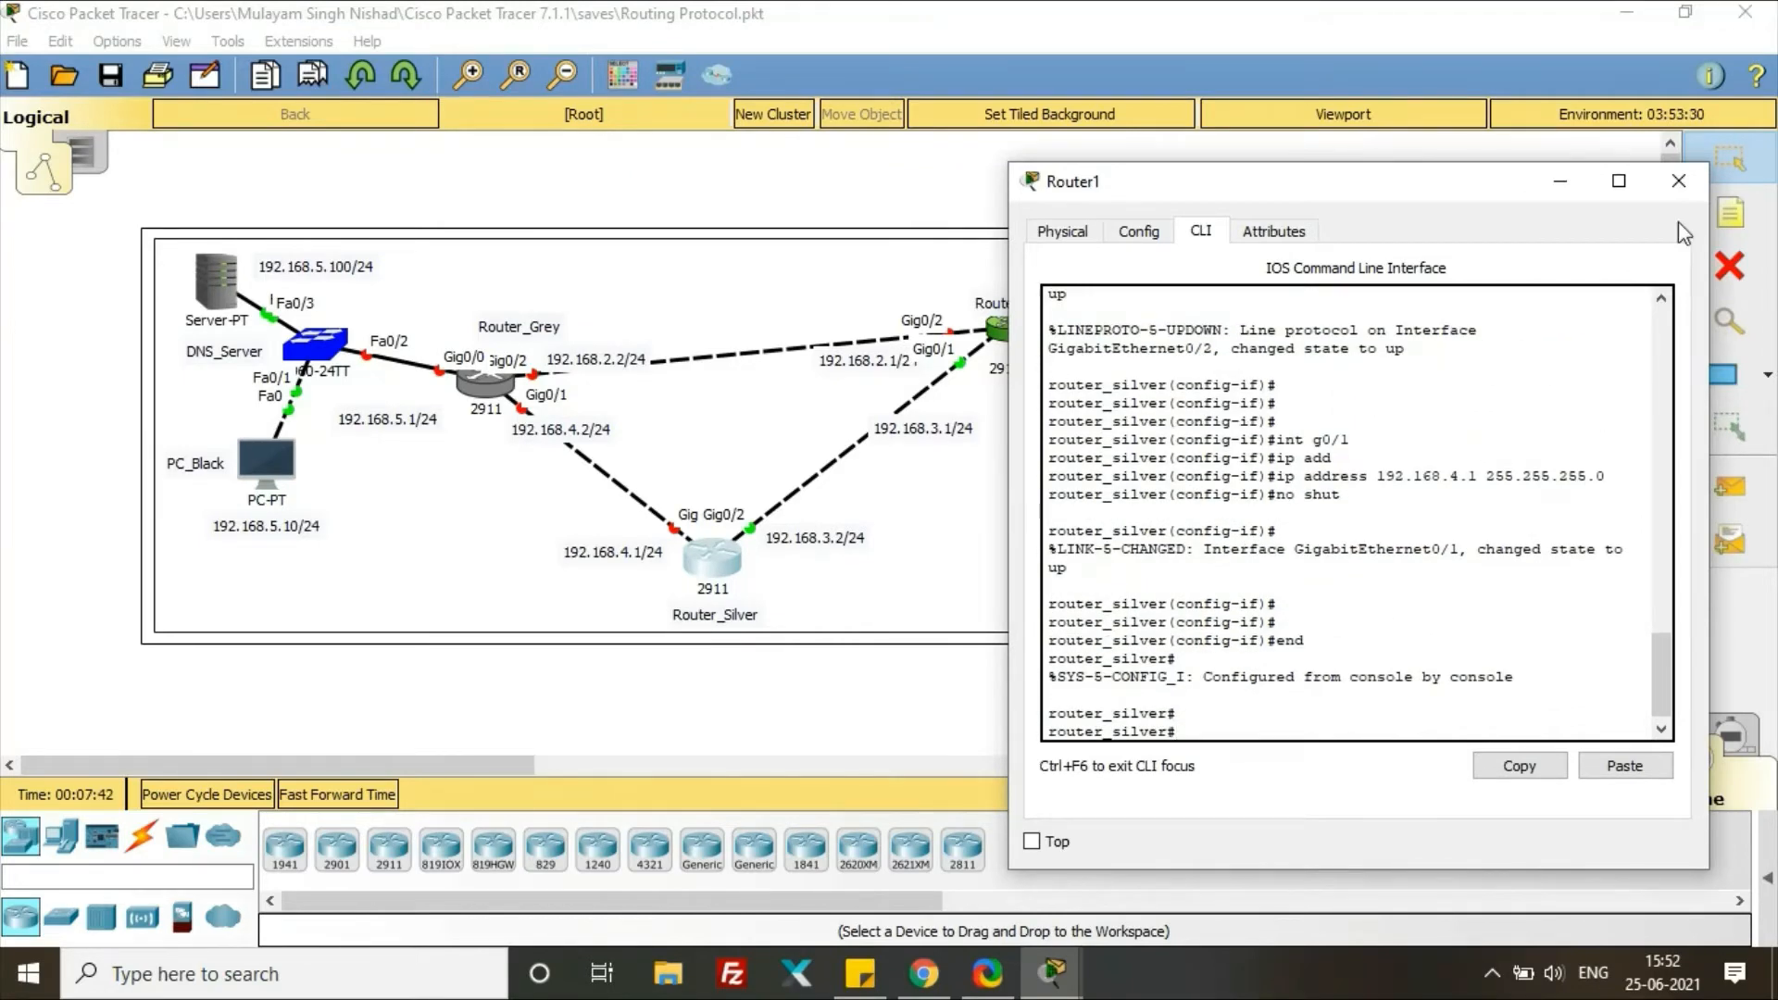
left_click(1676, 178)
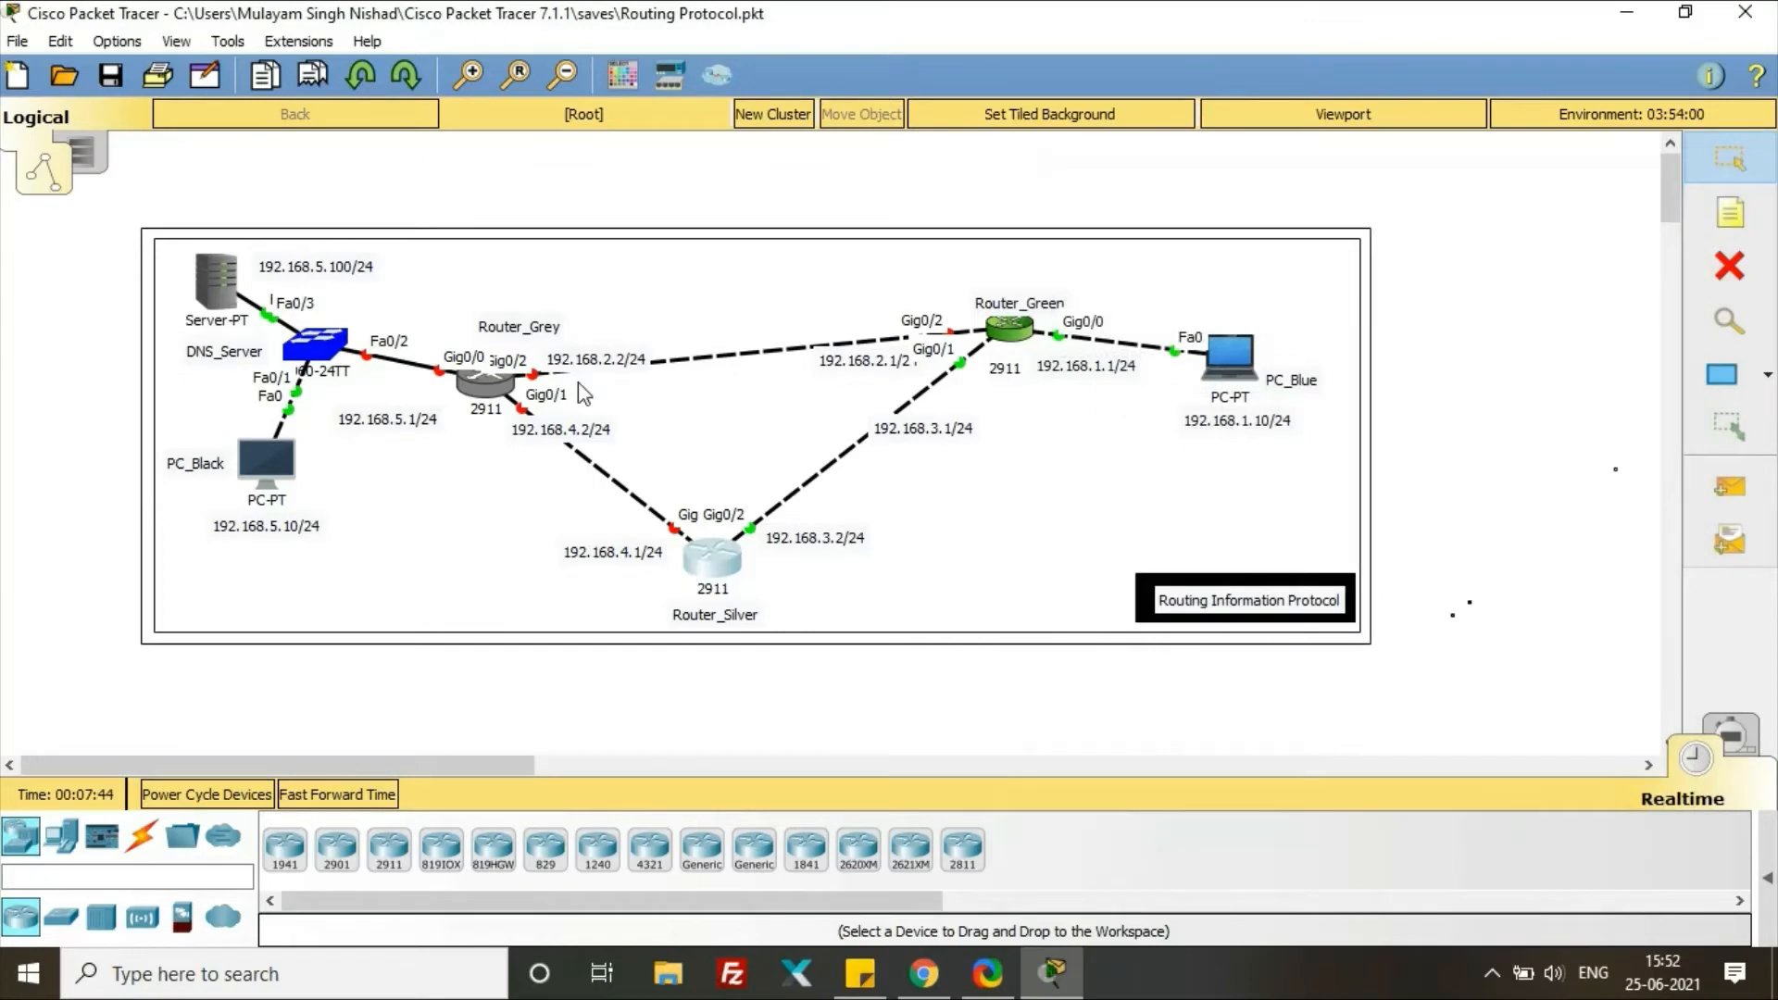
Step: Open Router_Grey's command line beside the topology and enter global configuration mode through privileged mode
left_click(472, 379)
left_click(730, 169)
left_click_drag(826, 124, 1413, 204)
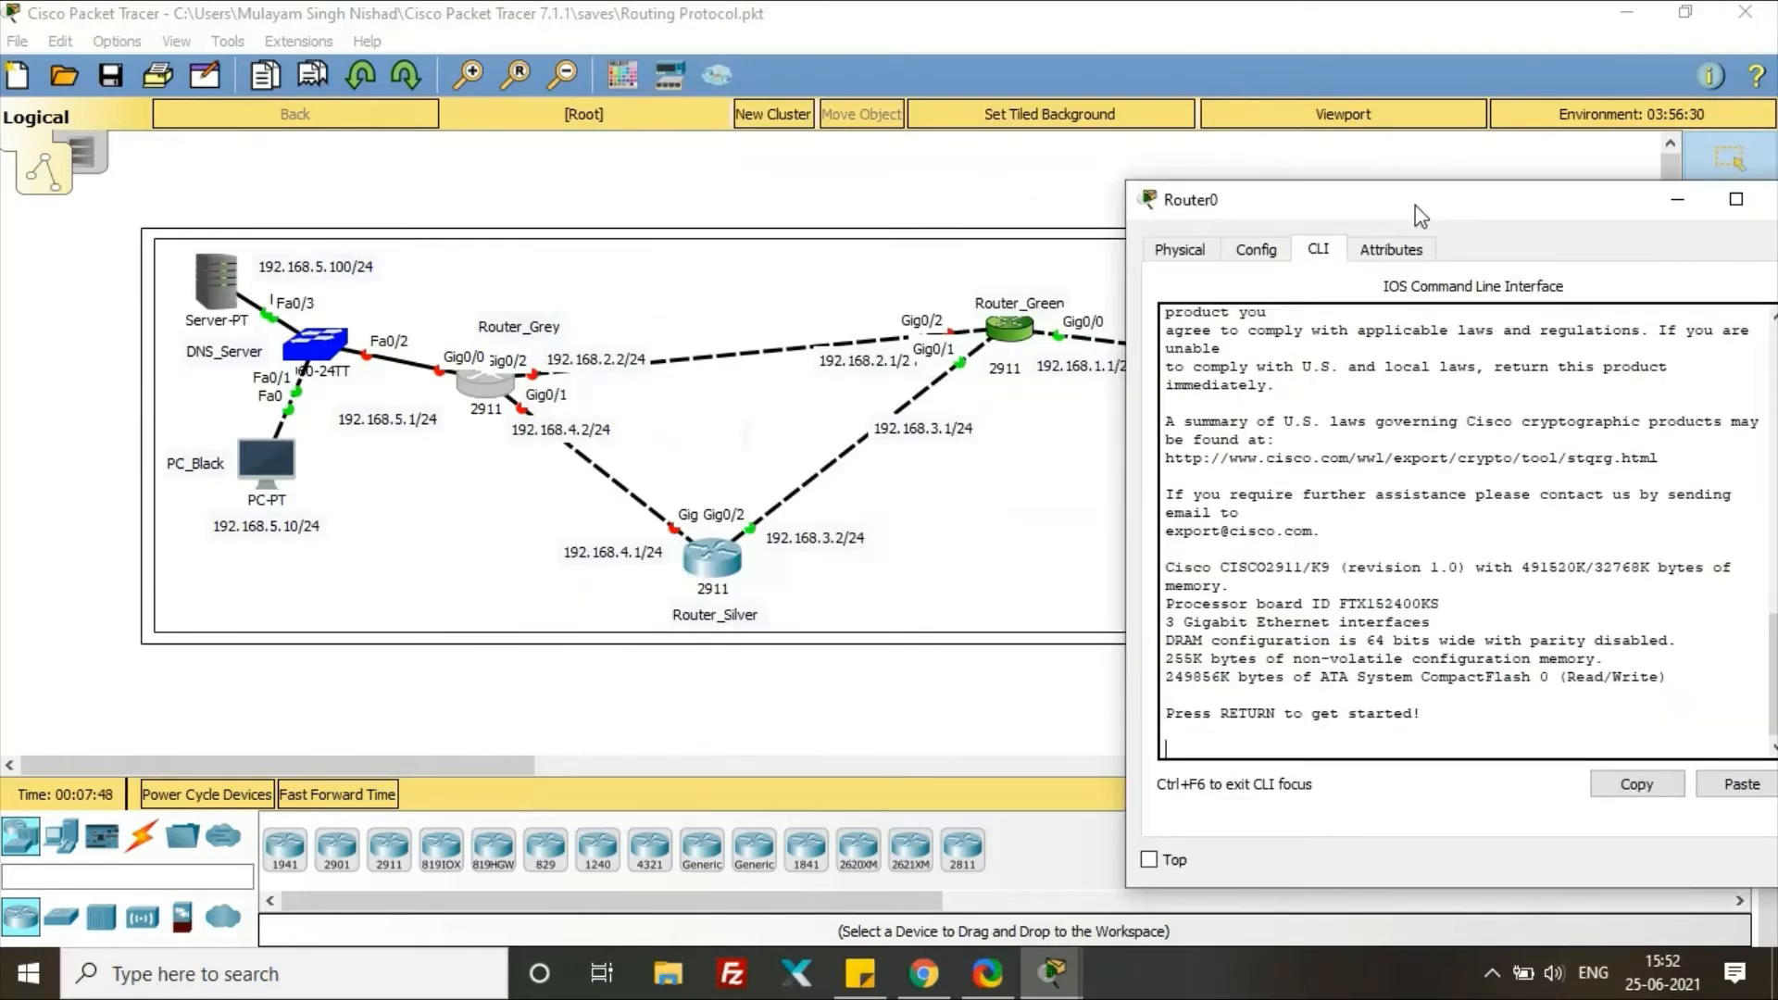
key("Return")
key("Return")
key("Return")
type("en")
key("Return")
key("Return")
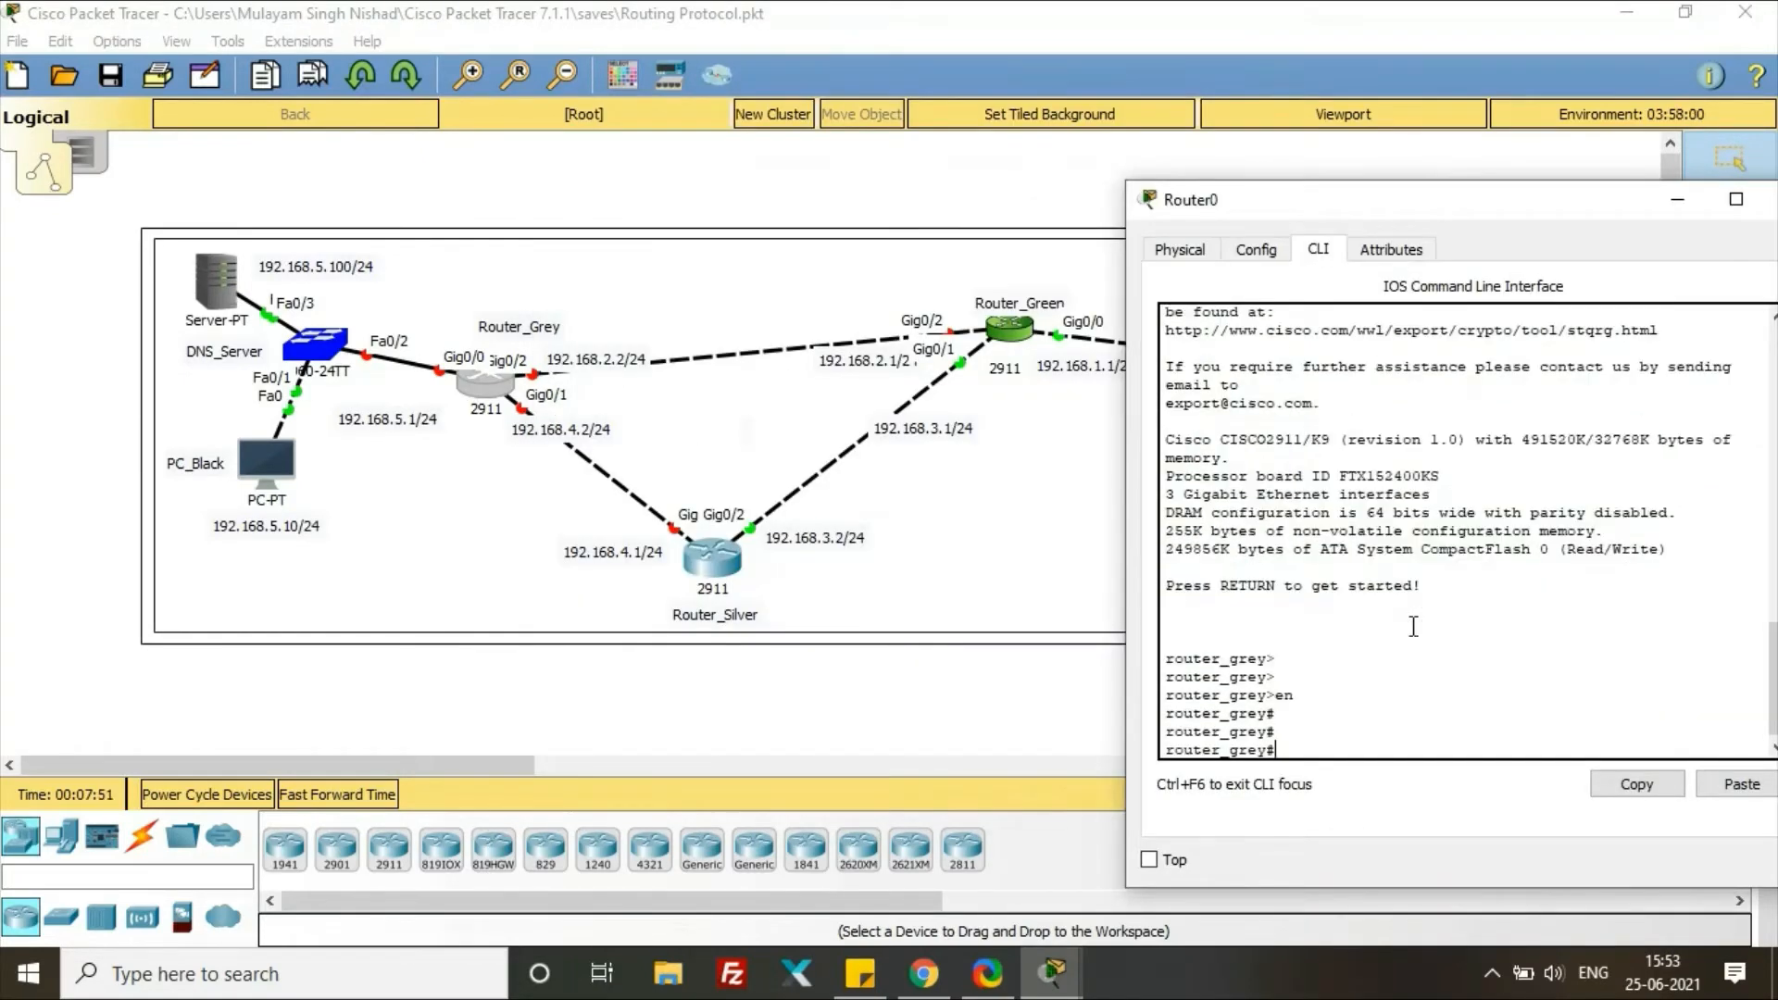
type("config t")
key("Return")
Step: Assign IP address 192.168.2.2 with mask 255.255.255.0 to Router_Grey's interface g0/2
type("int g")
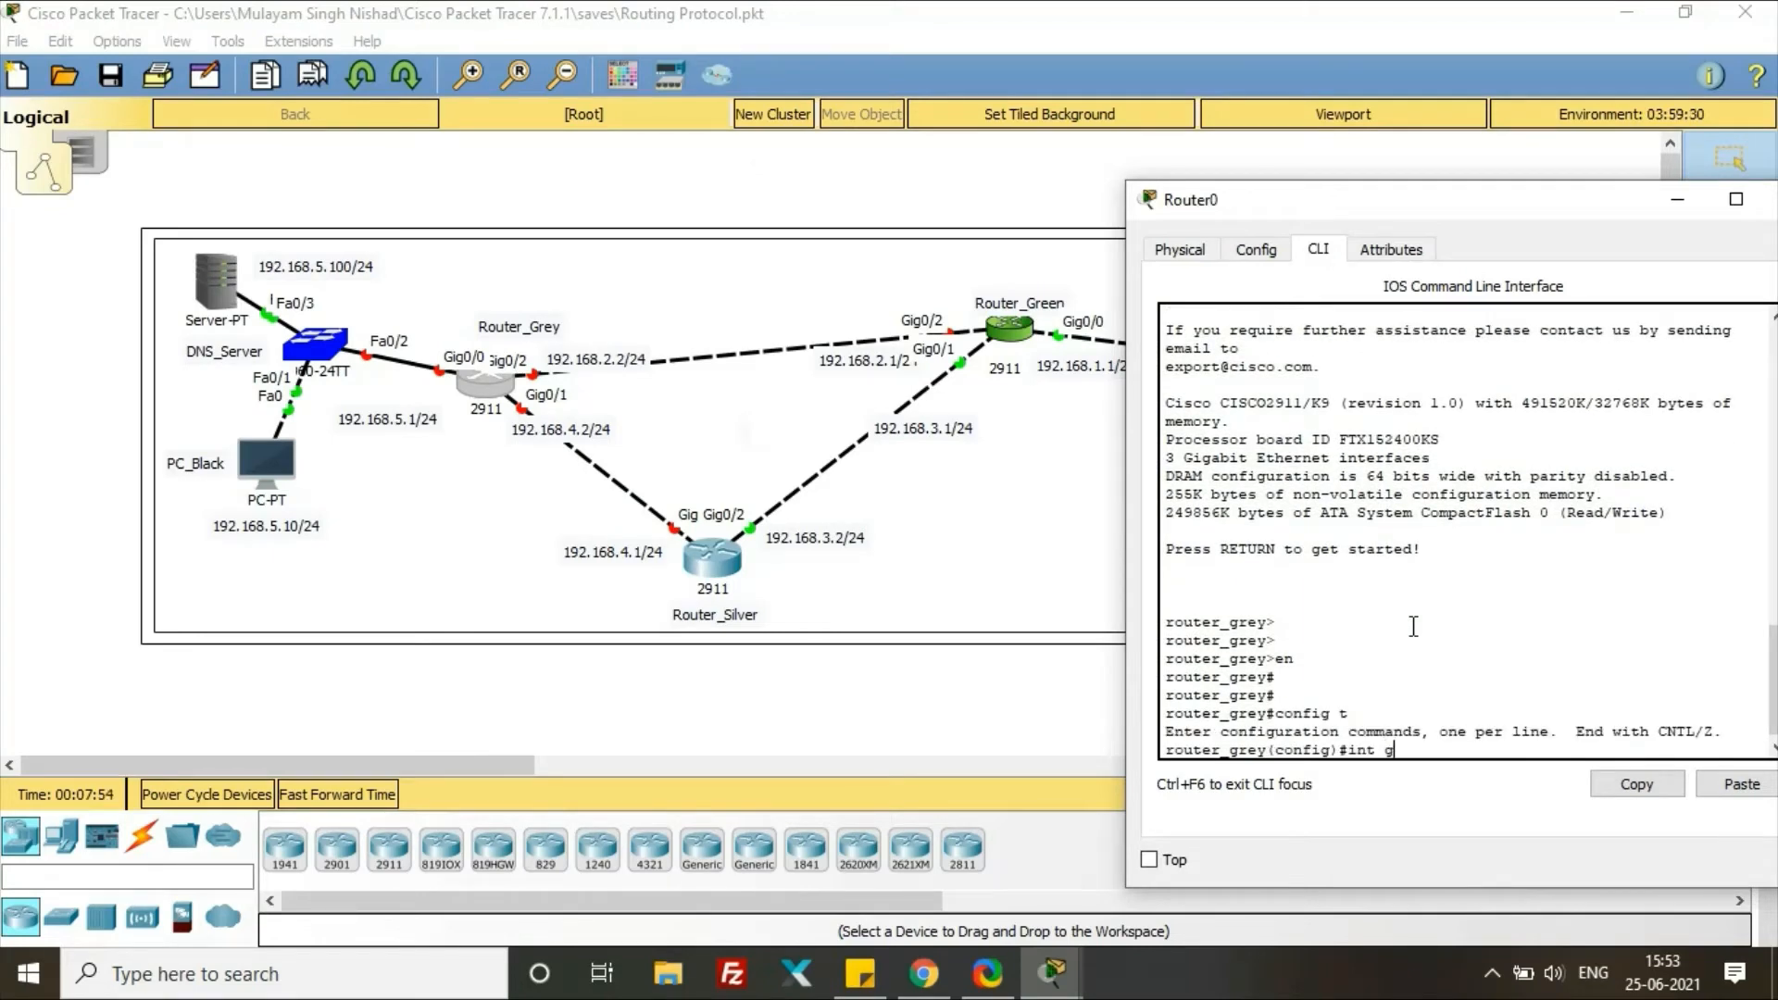
type("0/2")
key("Return")
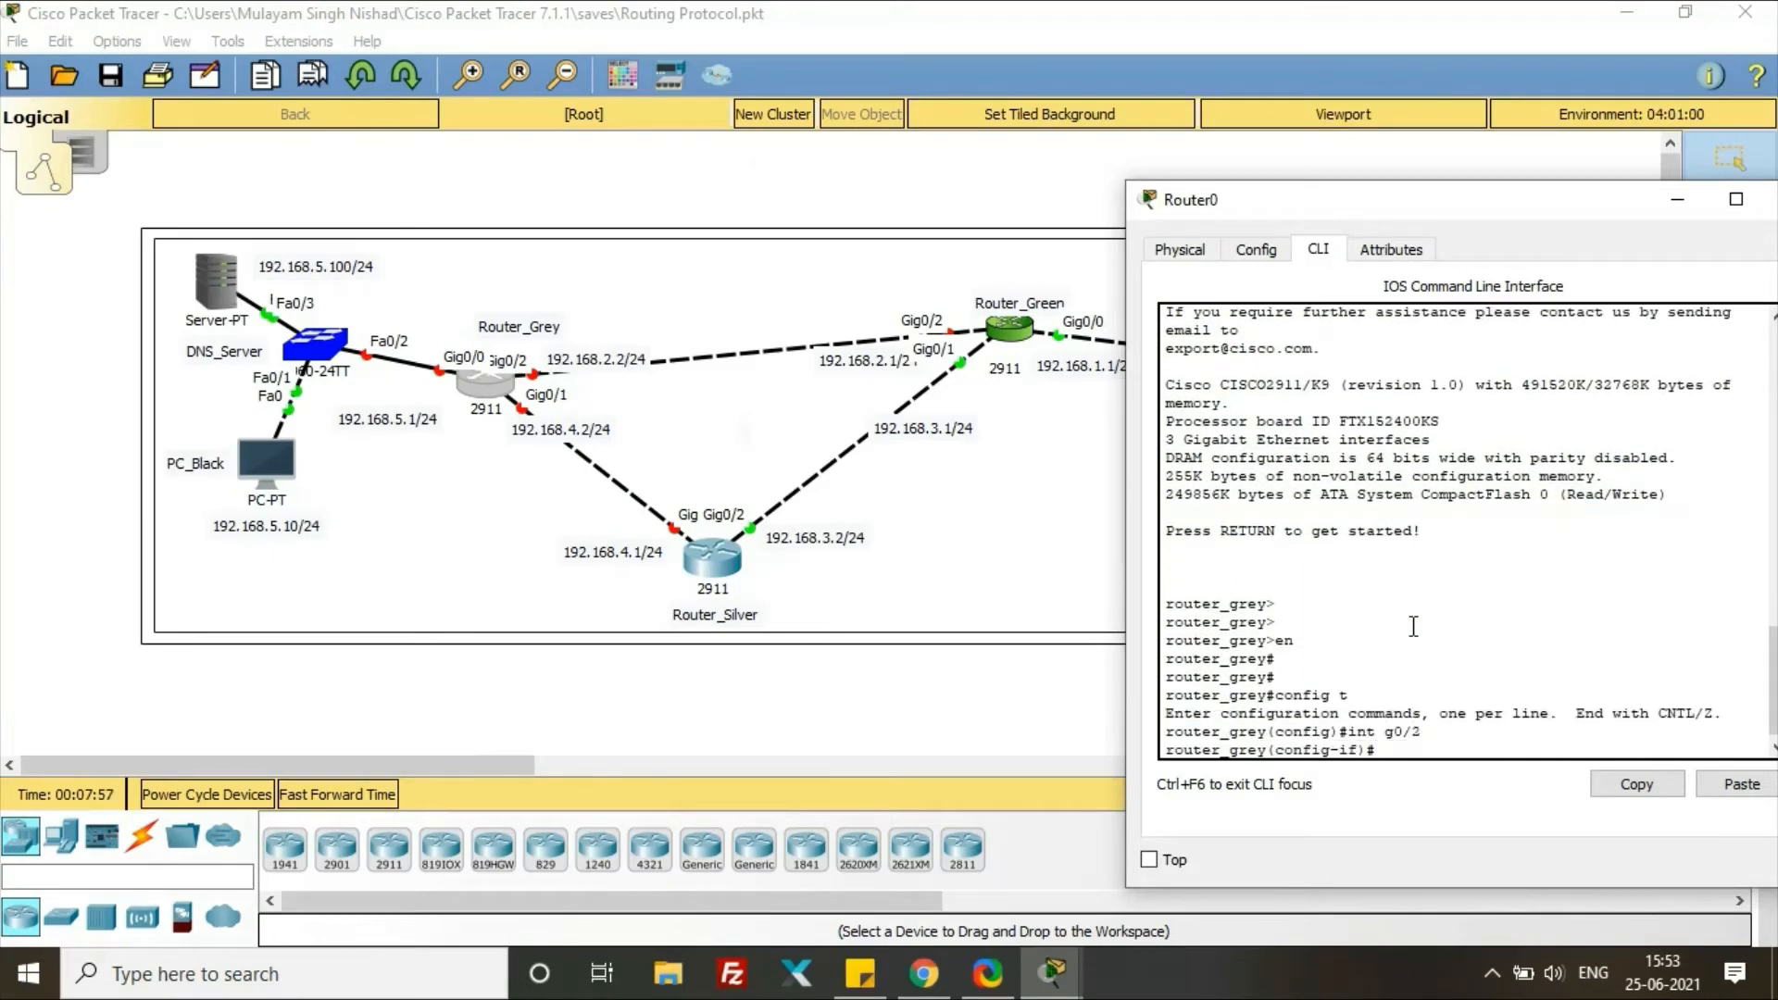
type("ip add")
key("Tab")
type("19")
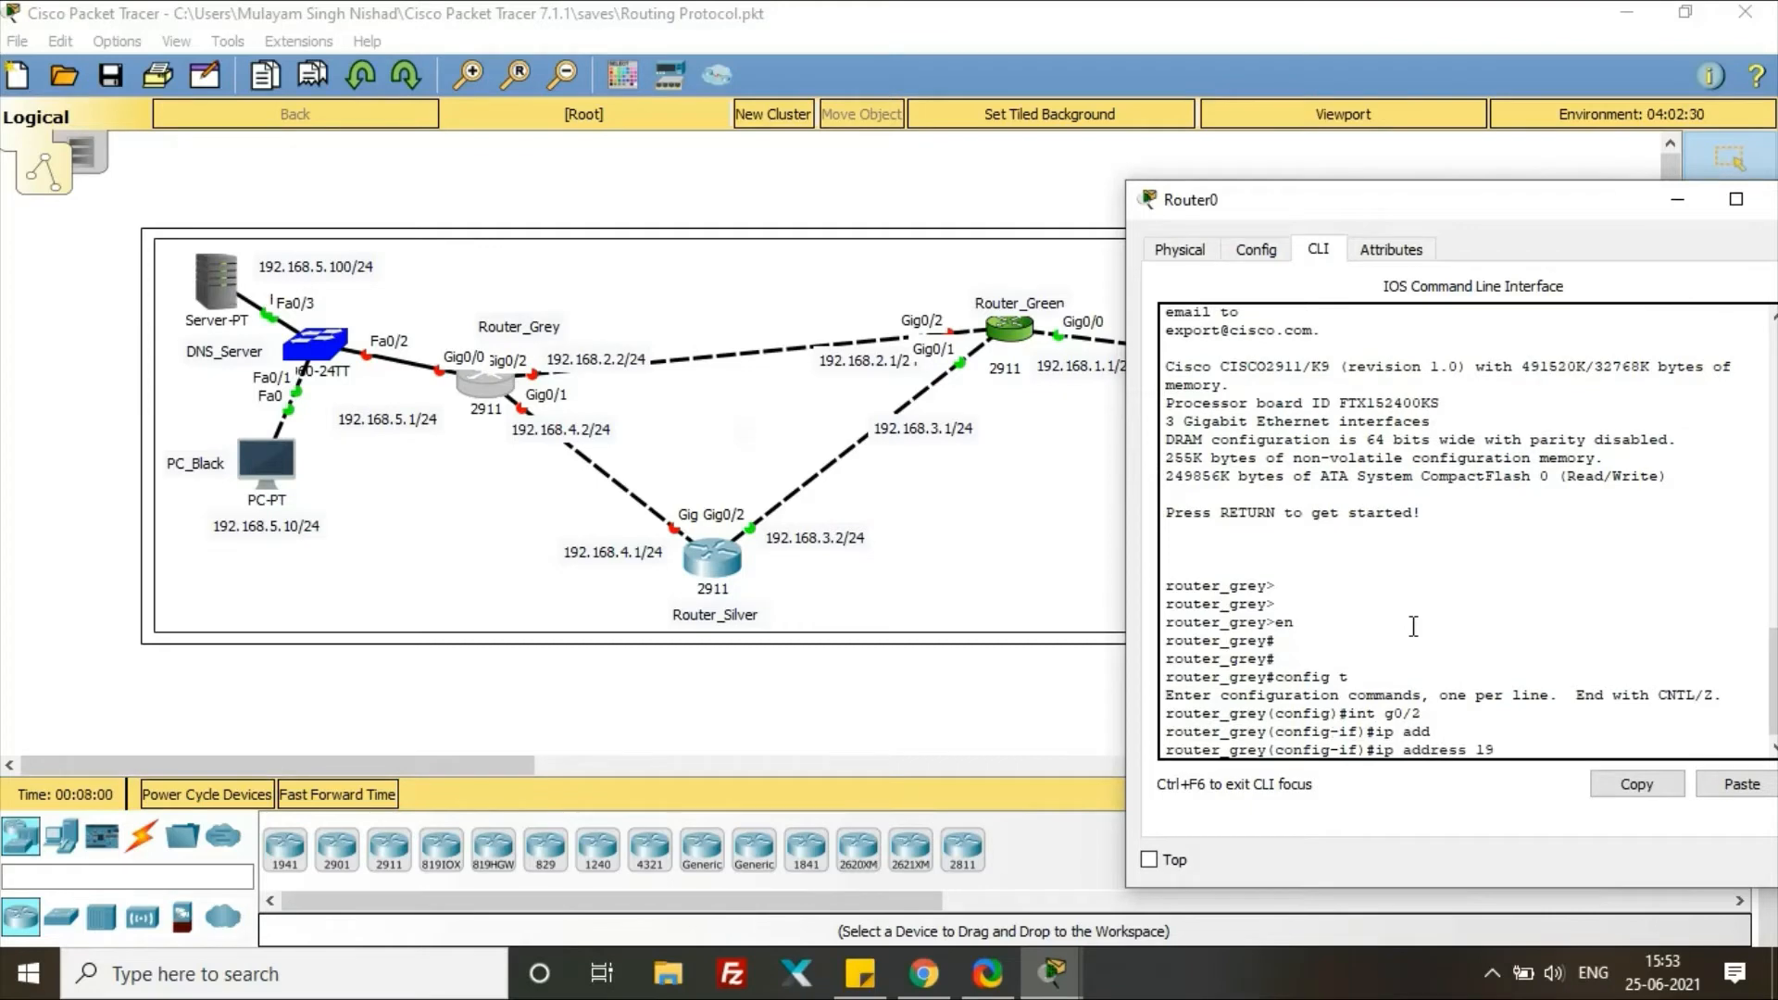
type("2.168.2.2 255.255.255.0")
key("Return")
Step: Enable Router_Grey's interface g0/2 with the no shut command
type("o")
key("BackSpace")
type("no shut")
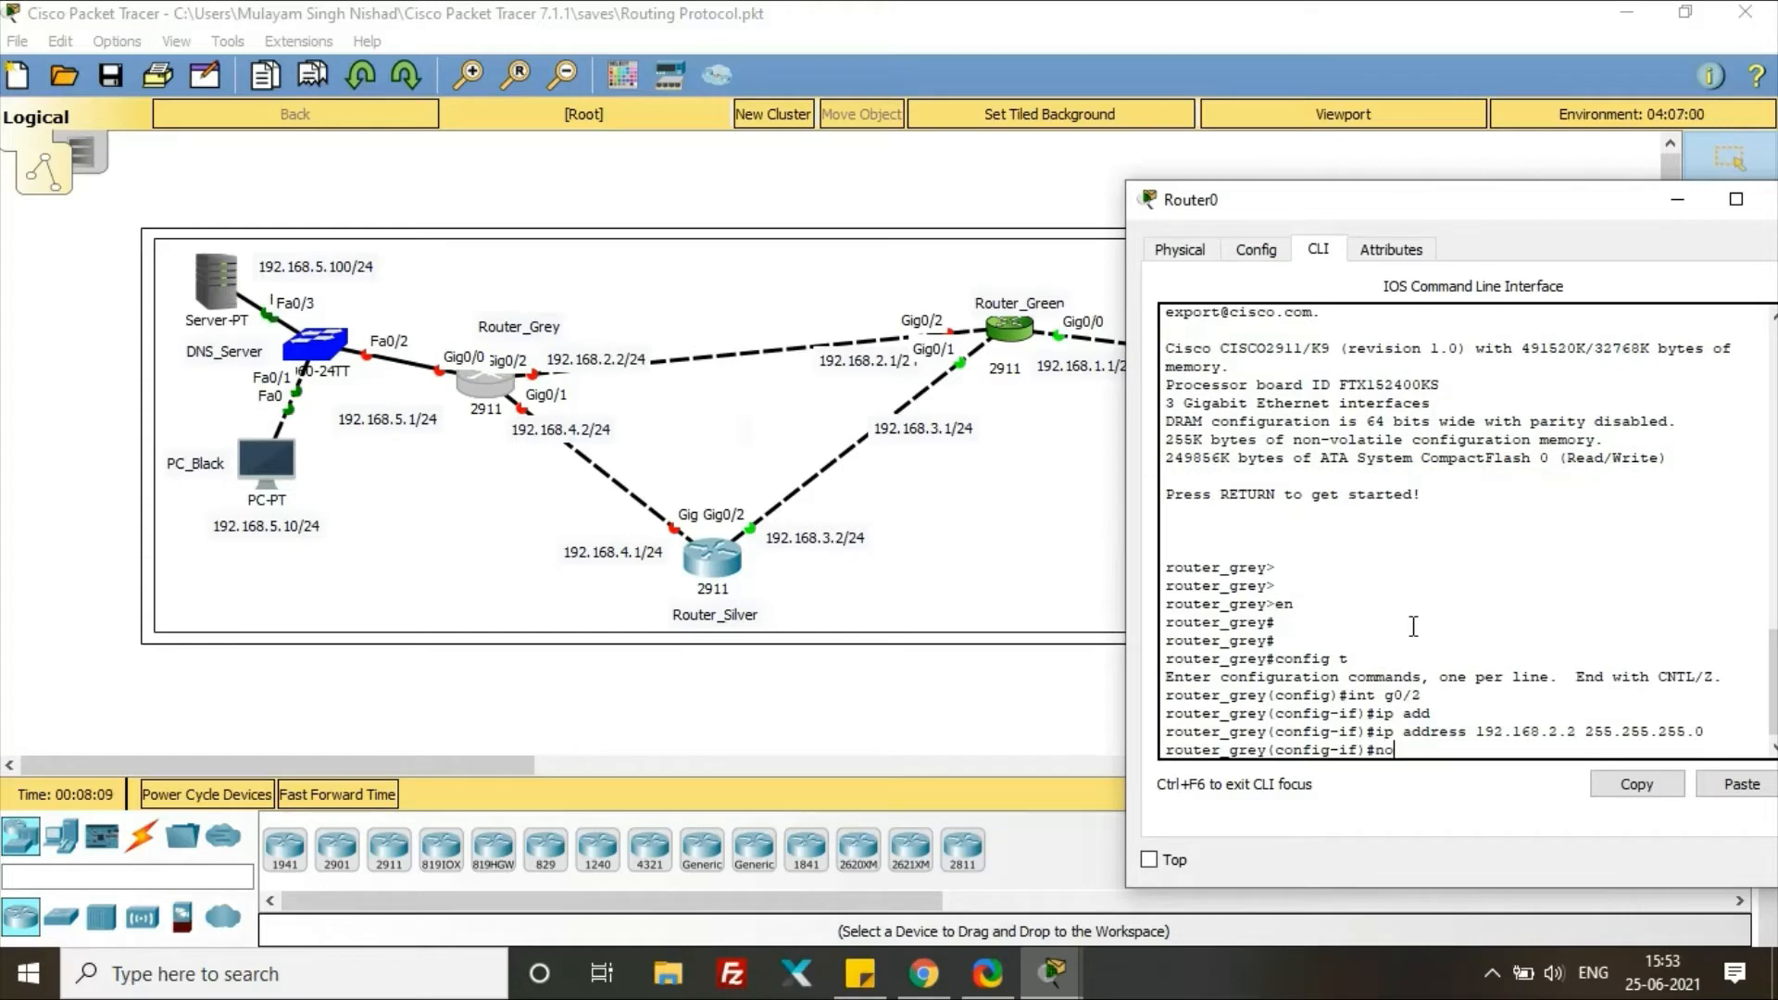
key("Return")
key("Return")
Step: Assign IP address 192.168.4.2 with mask 255.255.255.0 to Router_Grey's interface g0/1
type("int g")
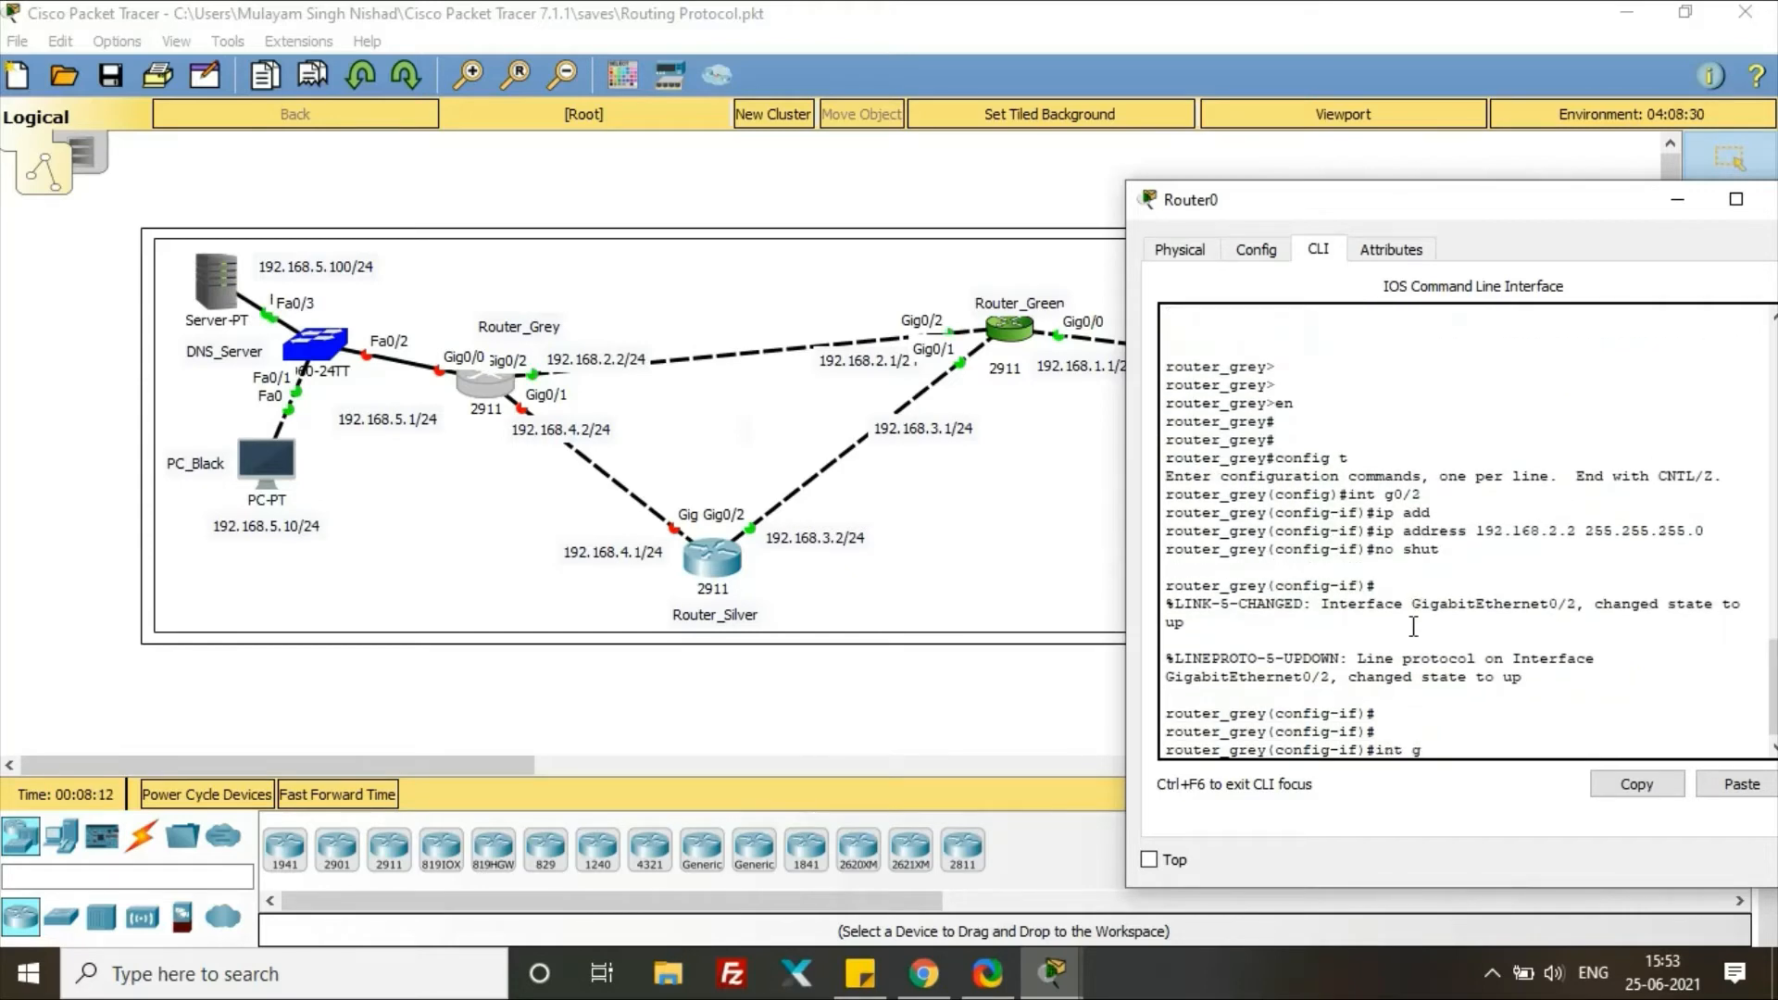
type("0/1")
key("Return")
type("ip add")
key("Return")
type("ip address")
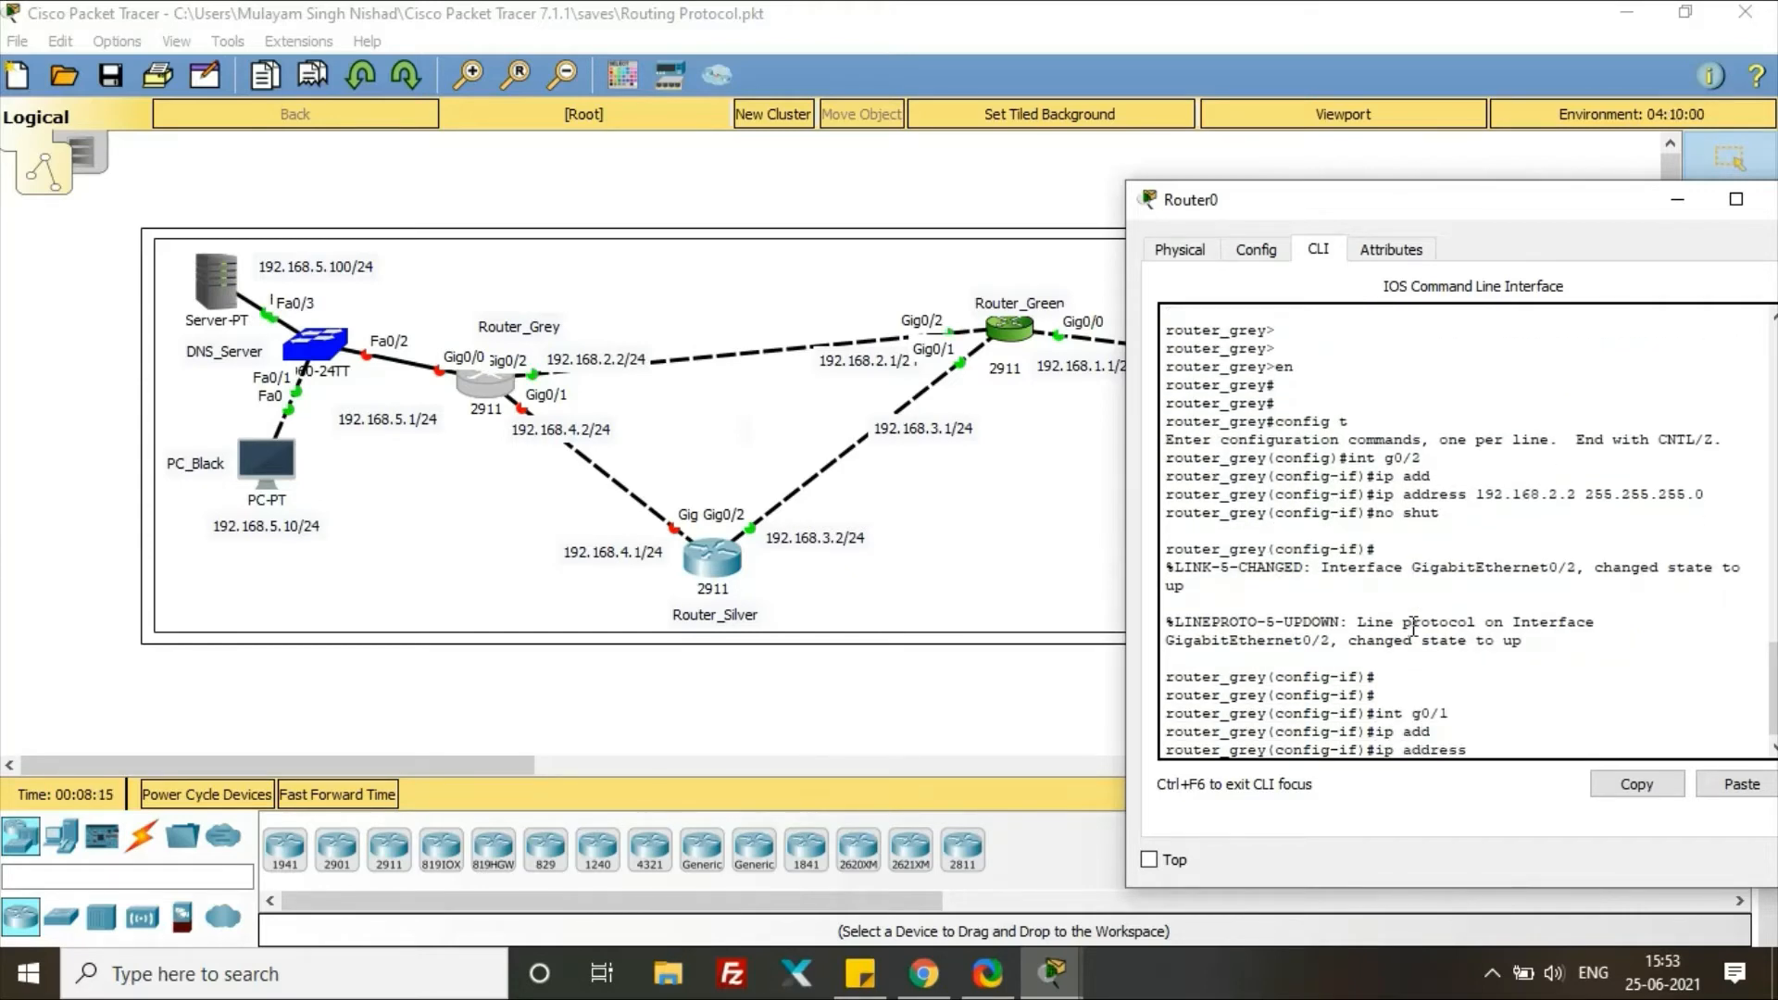
type(" 192.168.4.2 255.255.255.0")
key("Return")
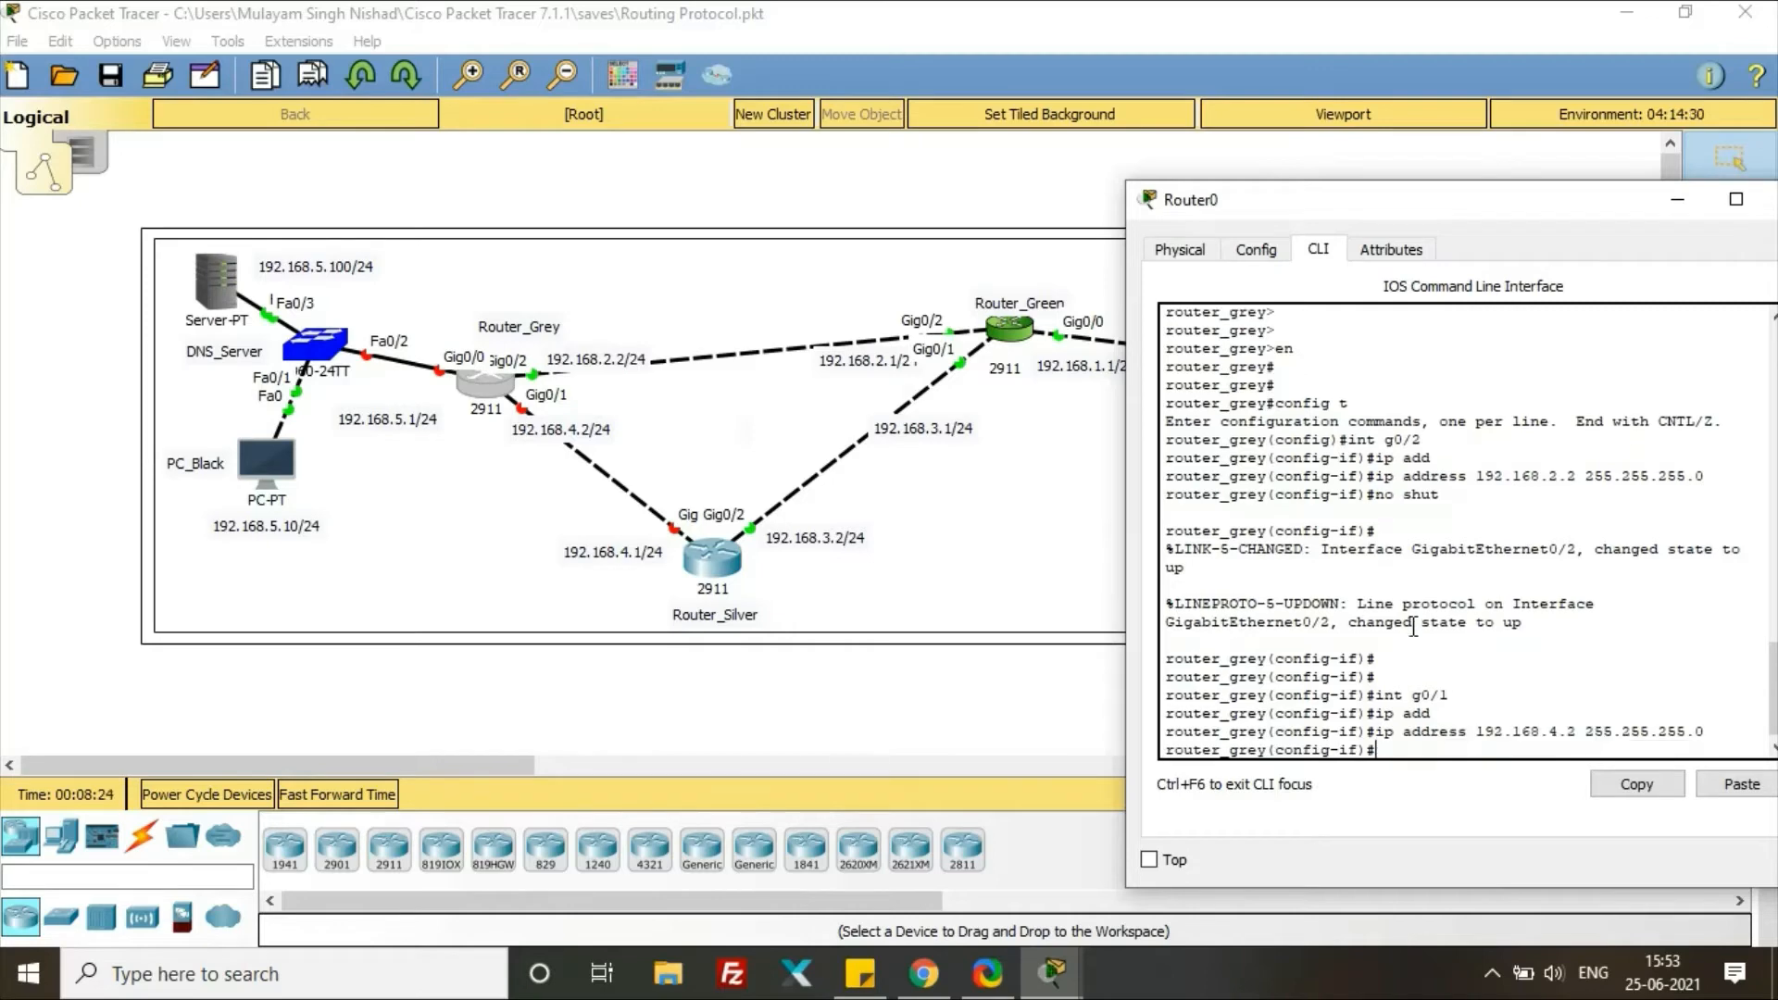
Step: Enable Router_Grey's interface g0/1 with the no shut command
type("no shut")
key("Return")
key("Return")
key("Return")
Step: Assign IP address 192.168.5.1 with mask 255.255.255.0 to Router_Grey's interface g0/0
type("int g")
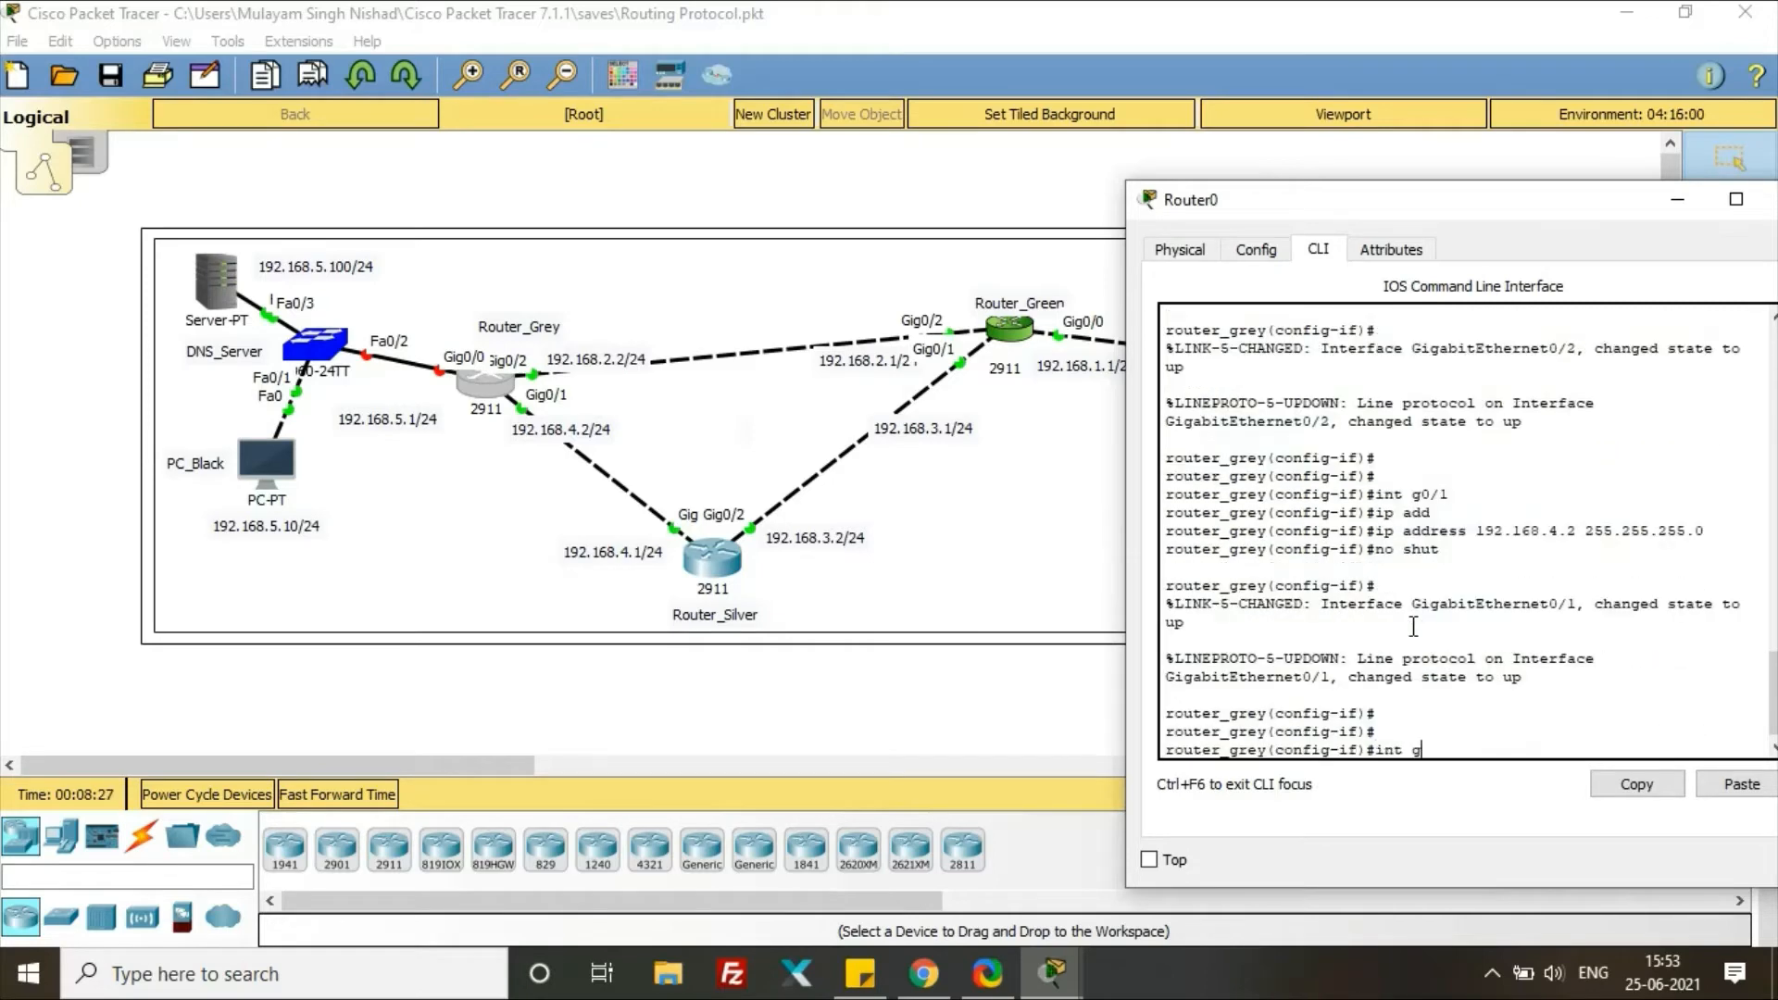
type("0/0")
key("Return")
type("ip add")
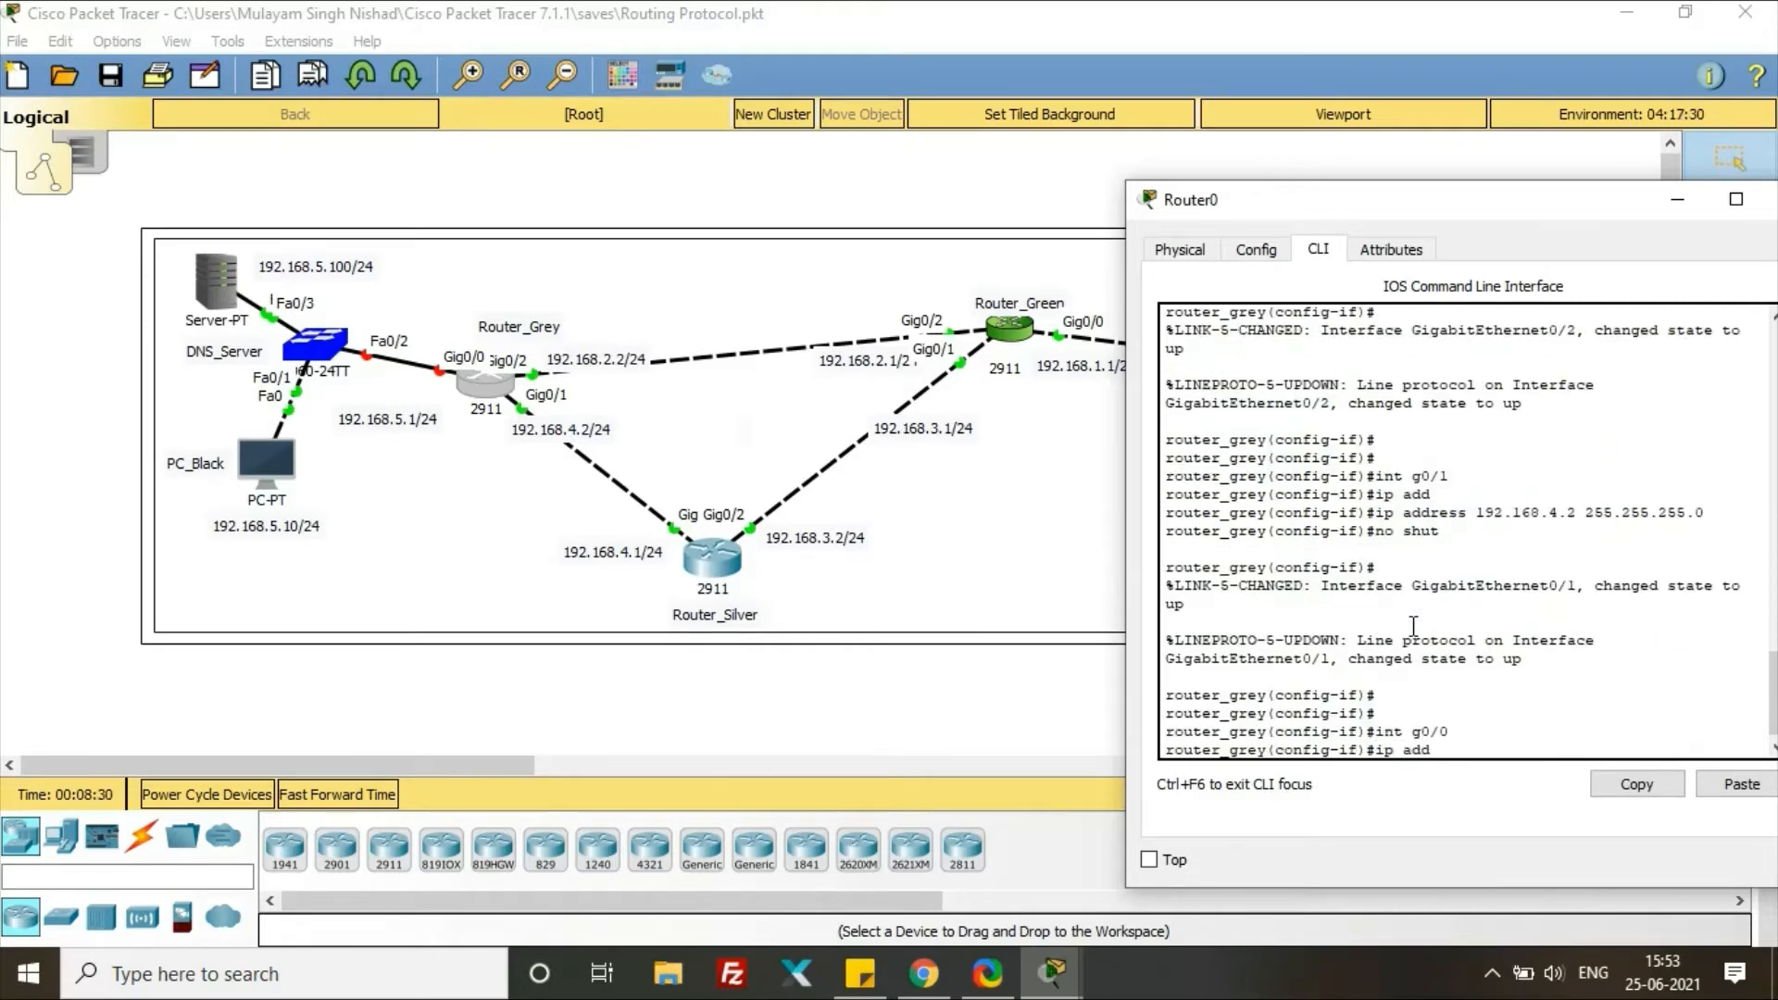
key("Tab")
type("192.168")
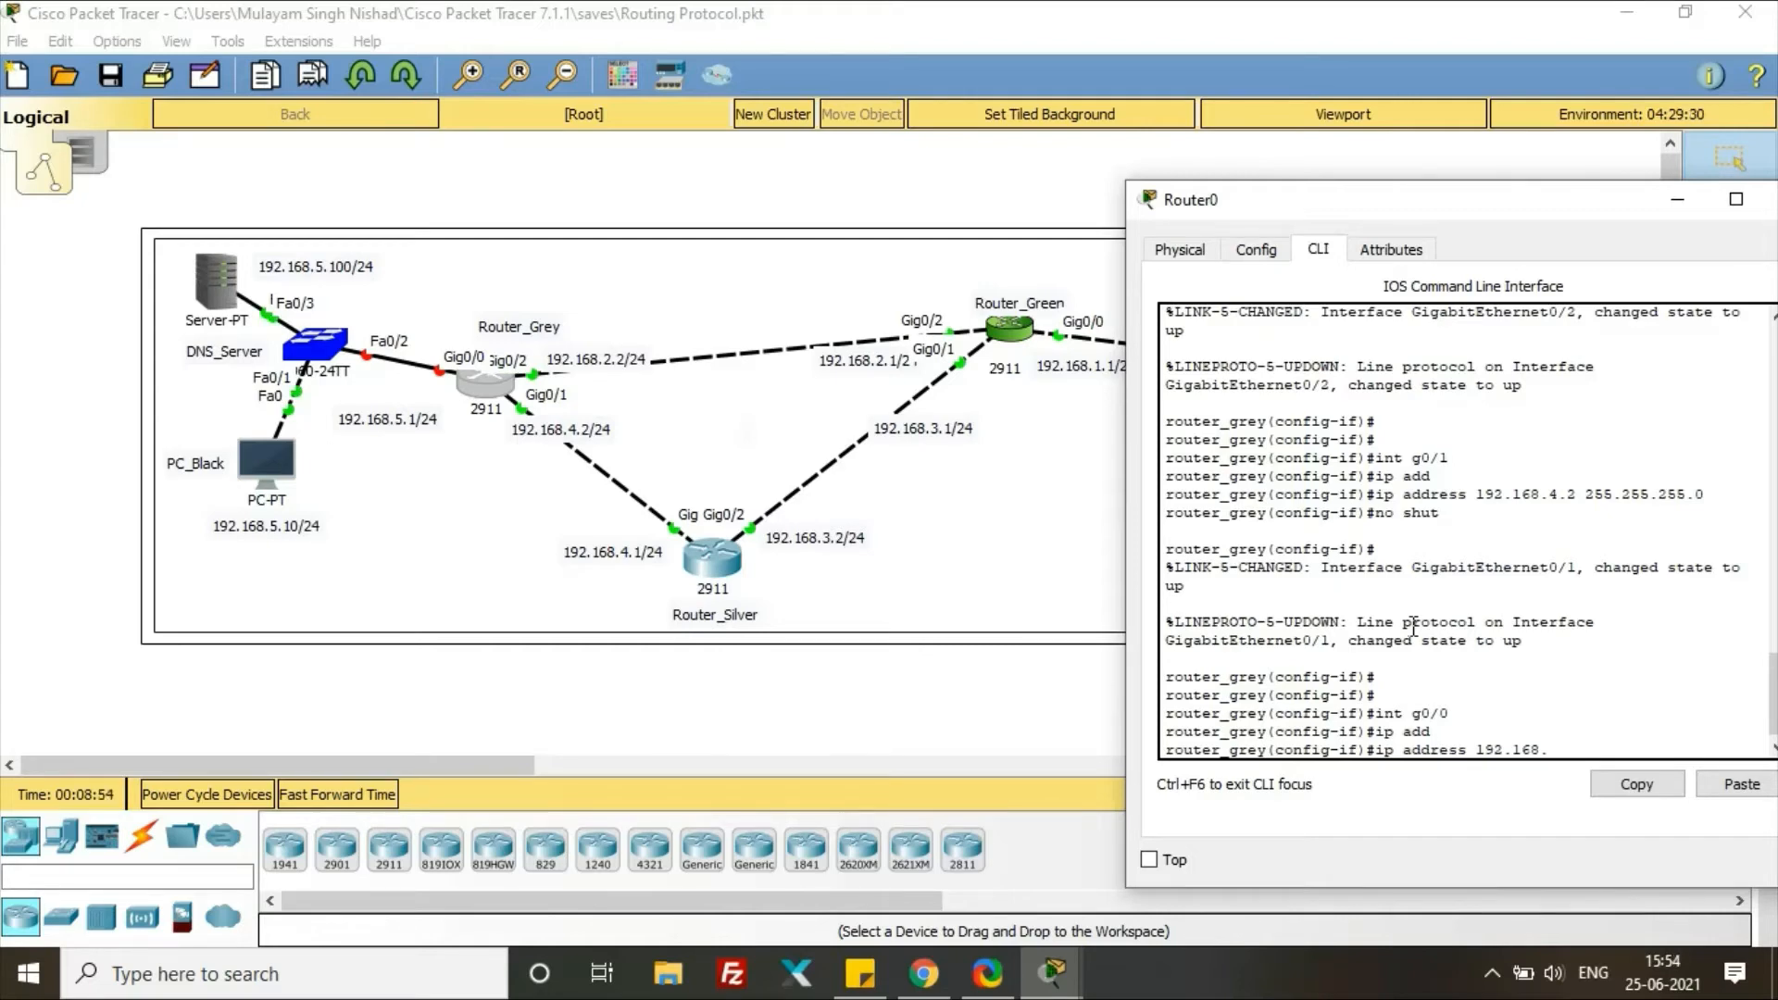
type("1 255.255.255.0")
key("Return")
Step: Enable Router_Grey's interface g0/0 with the no shut command and end configuration mode
type("no shut")
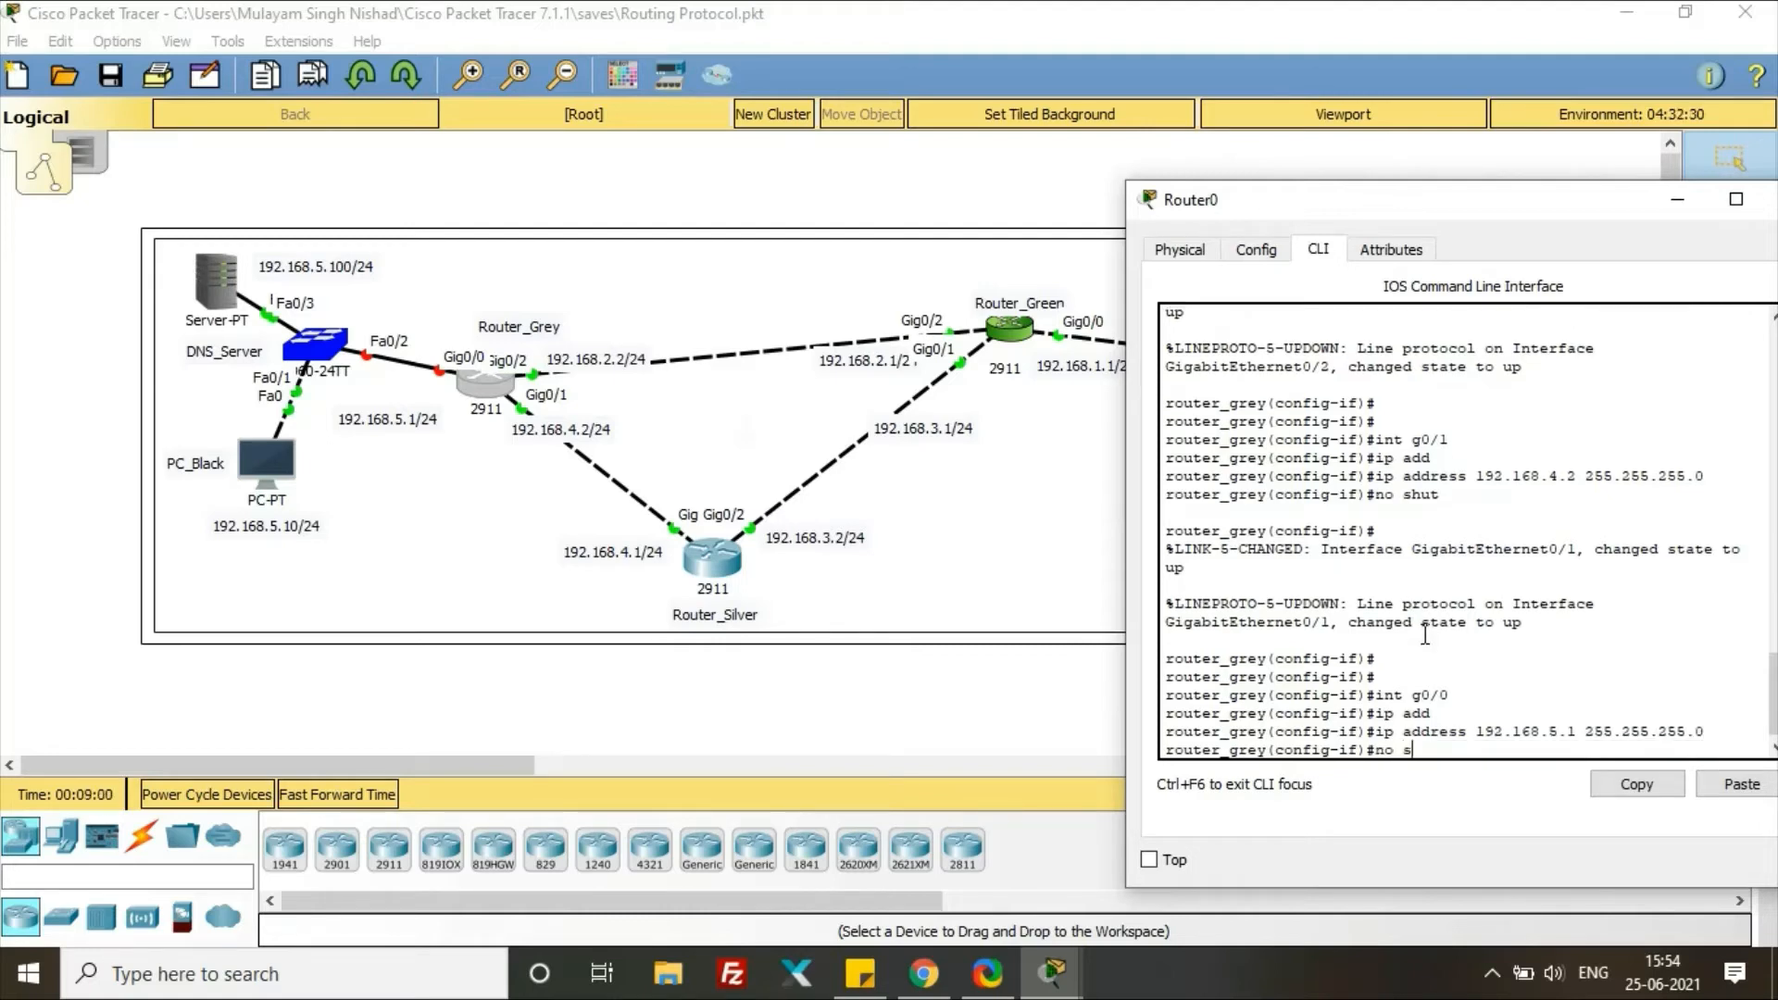
key("Return")
key("Return")
key("Return")
type("end")
key("Return")
key("Return")
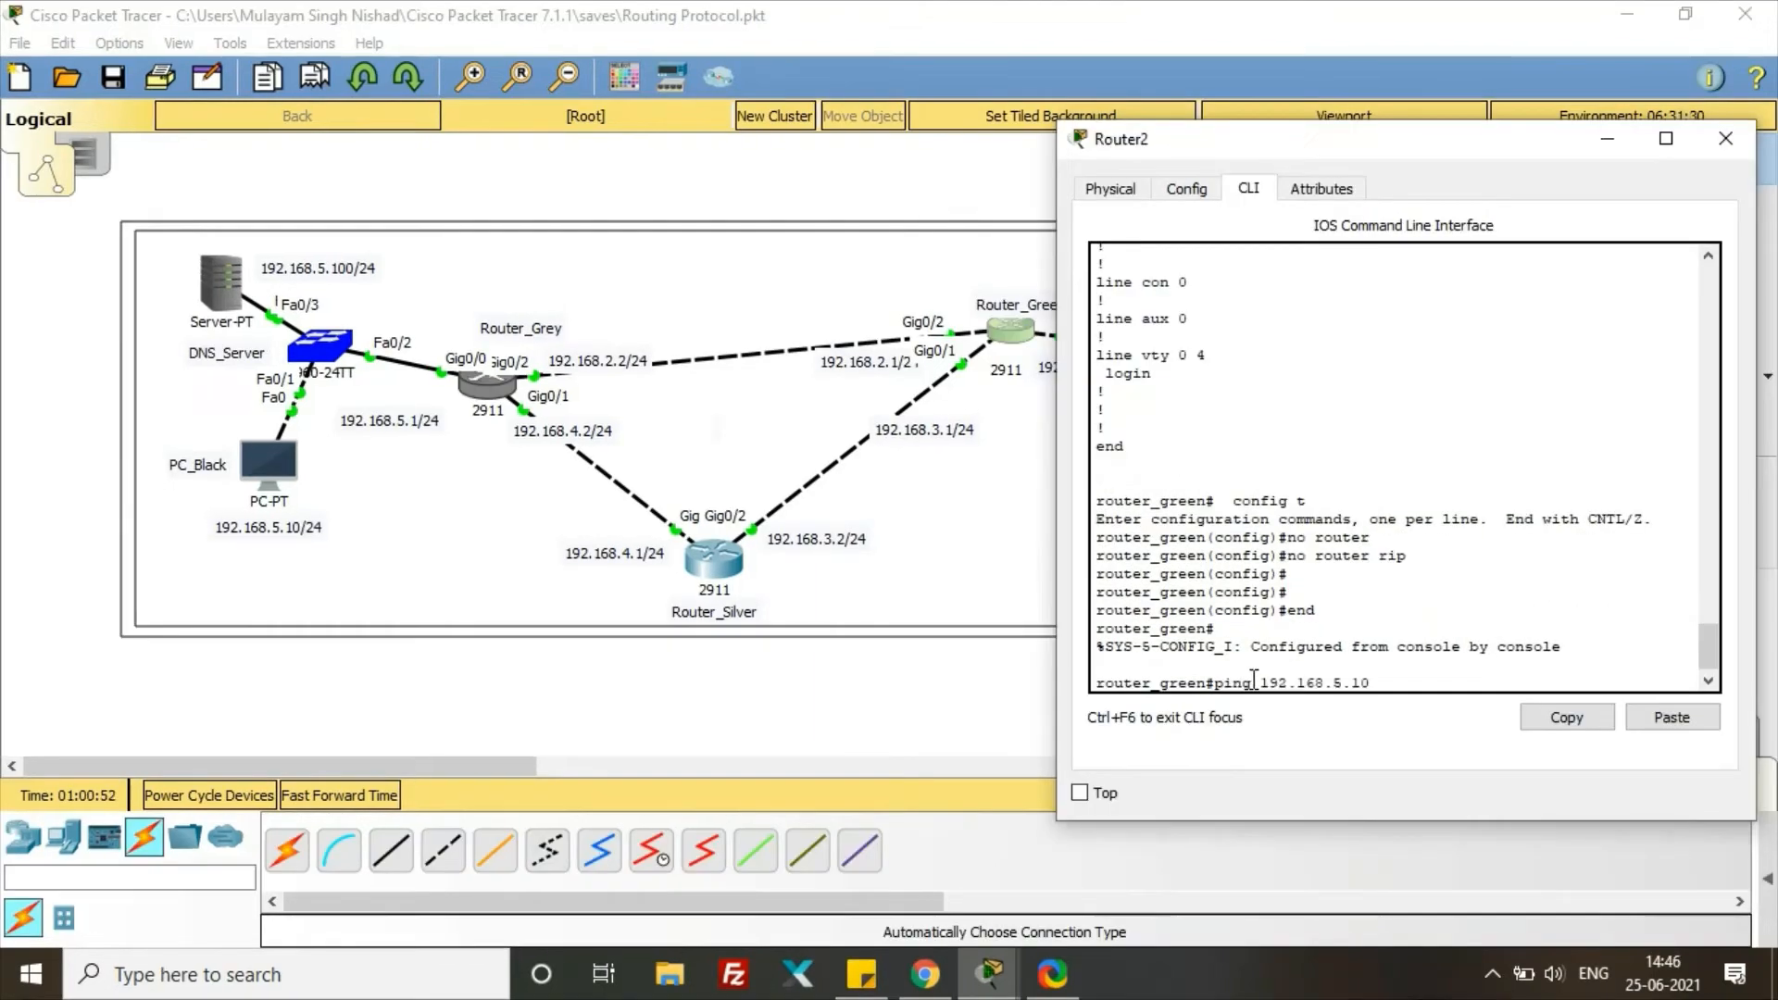
Step: Ping 192.168.5.10 from Router_Green's command line and enter the router's global configuration mode
key("Return")
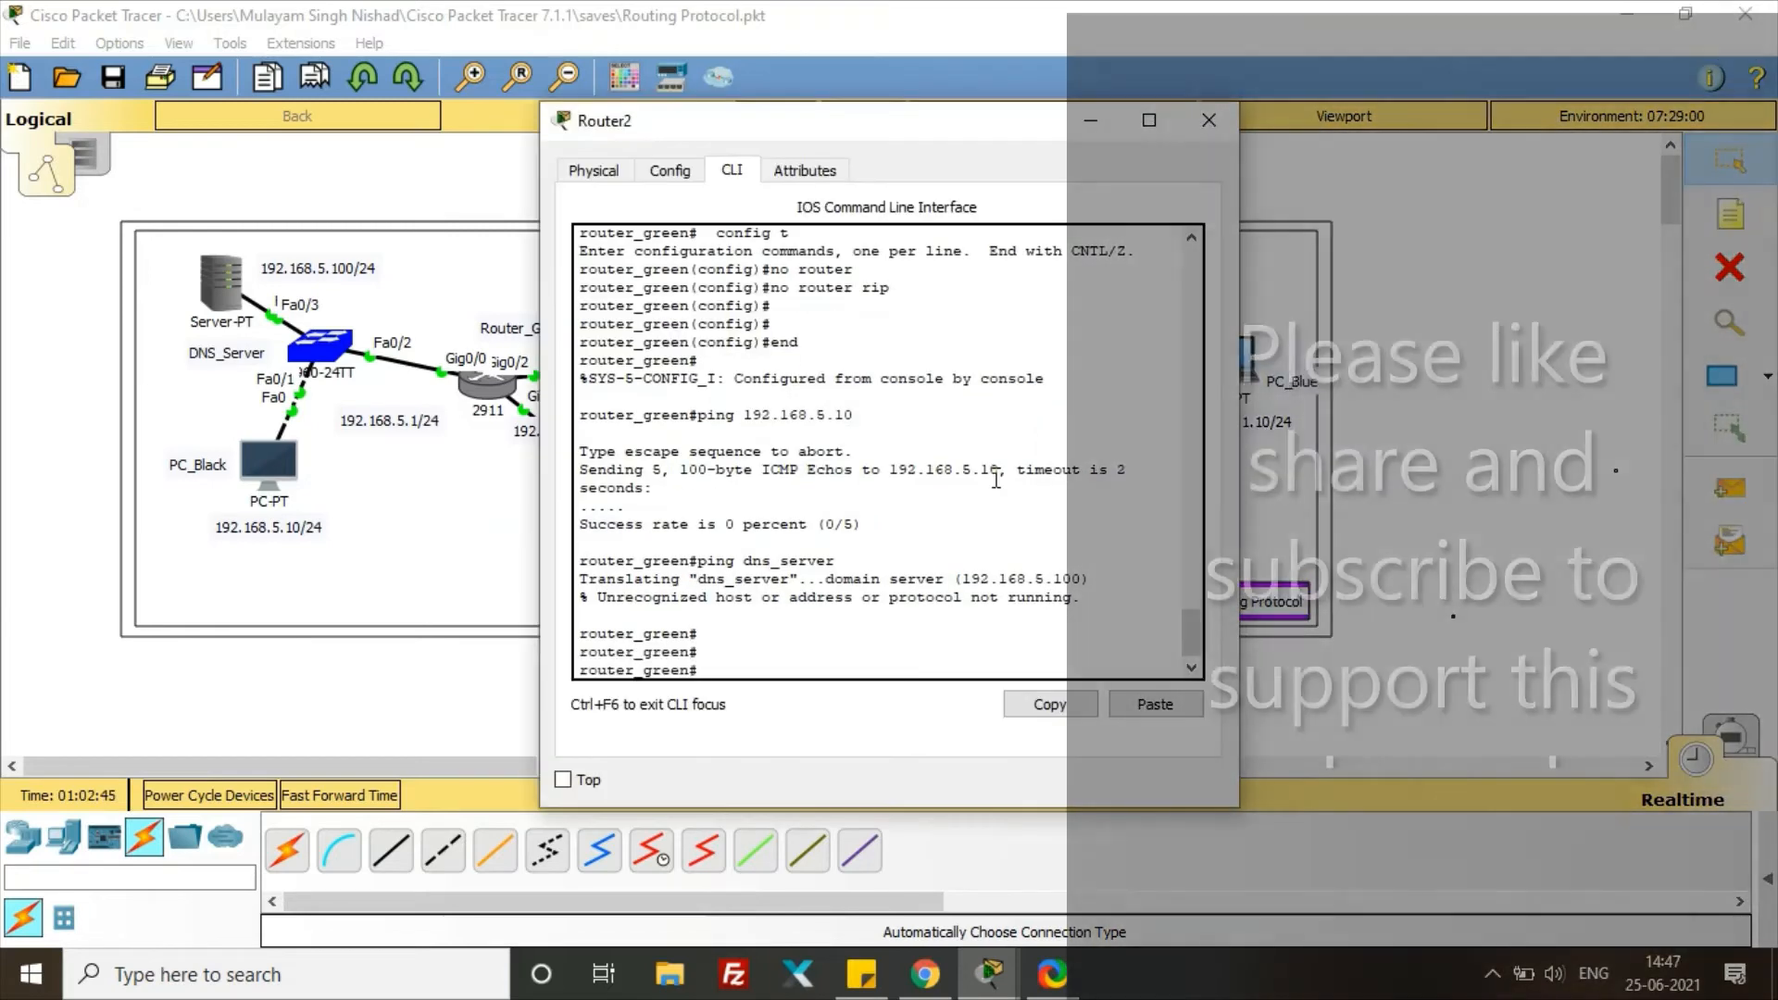
type("configg")
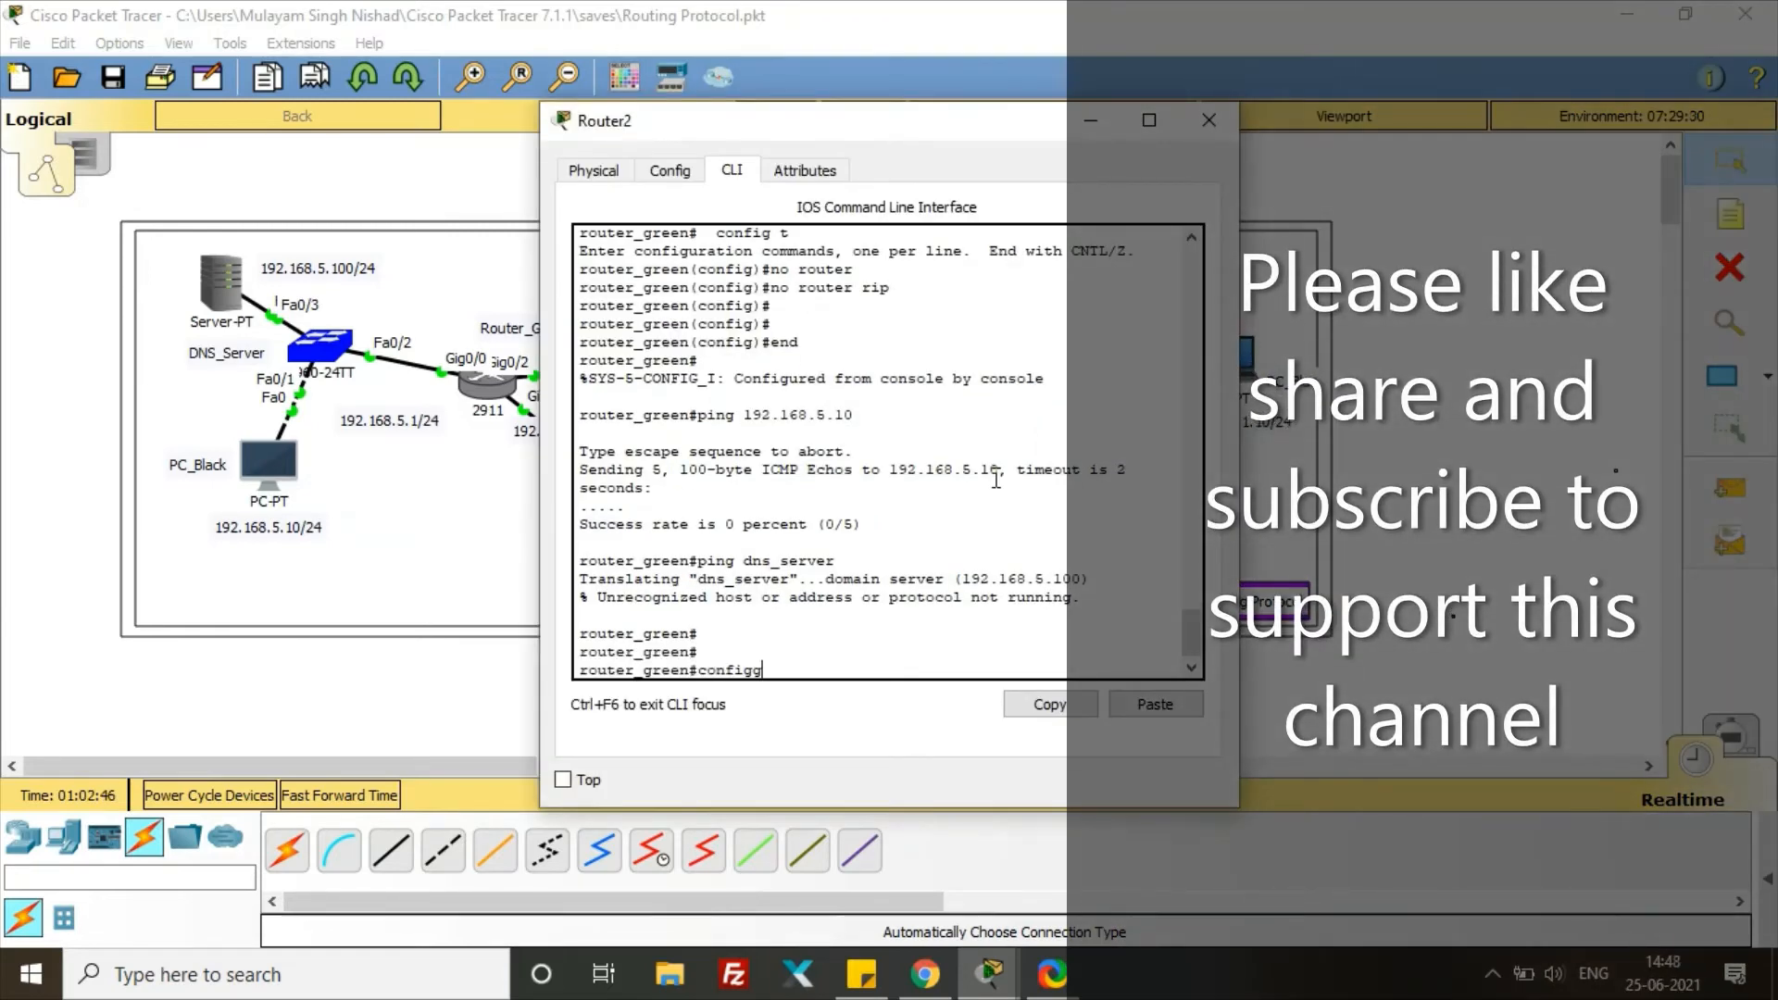
key("BackSpace")
type("t")
key("Return")
Step: Add a static route on Router_Green to network 192.168.5.0 with mask 255.255.255.0 through interface g0/2
type("ip route")
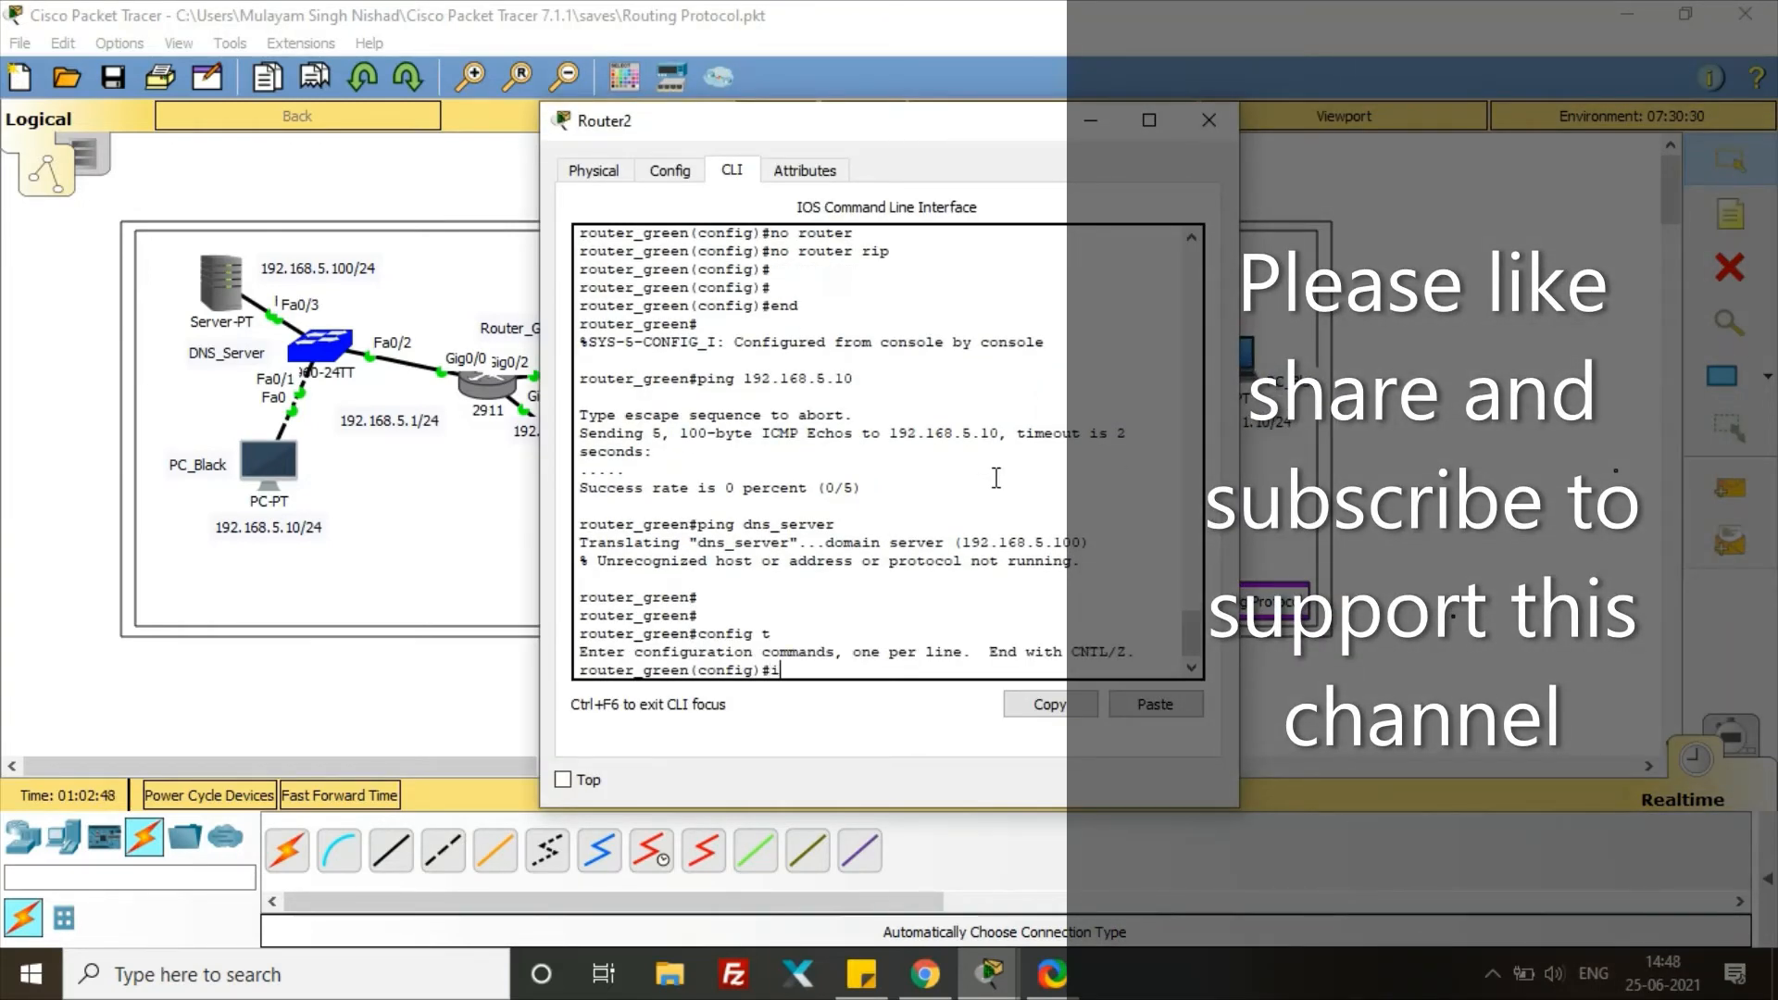
key("Tab")
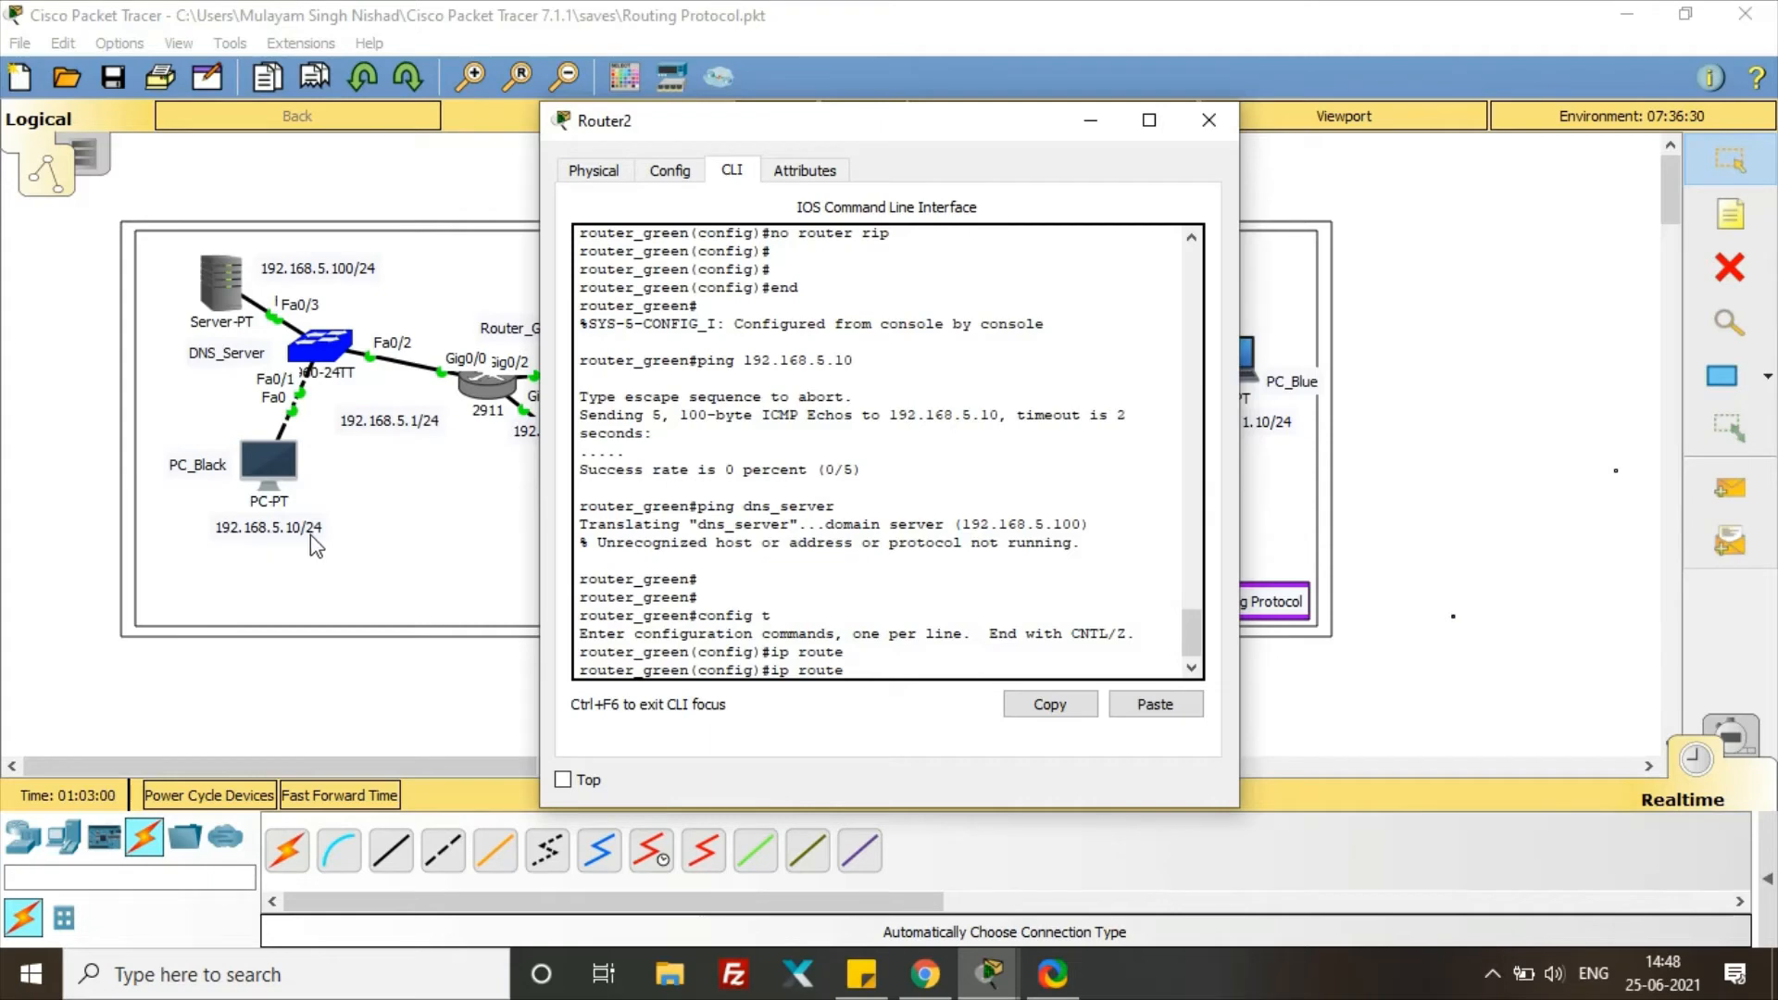
type("192.168.5.0")
left_click_drag(868, 136, 872, 589)
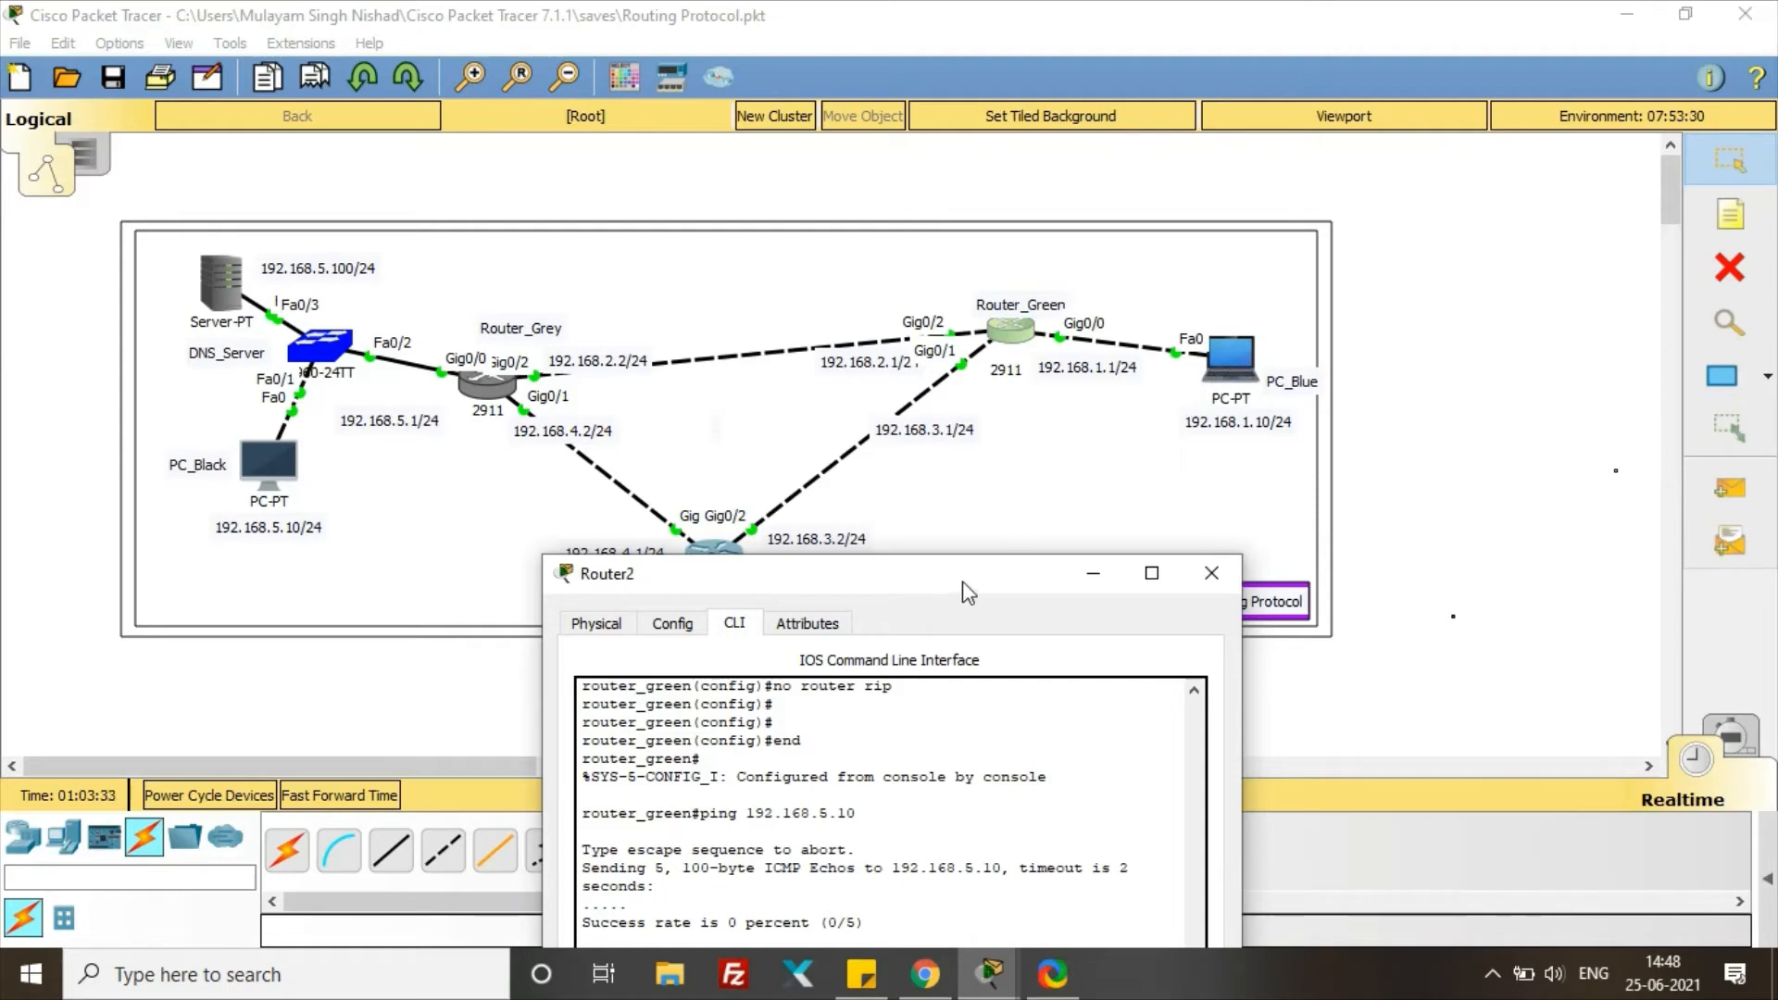
left_click_drag(968, 593, 1042, 334)
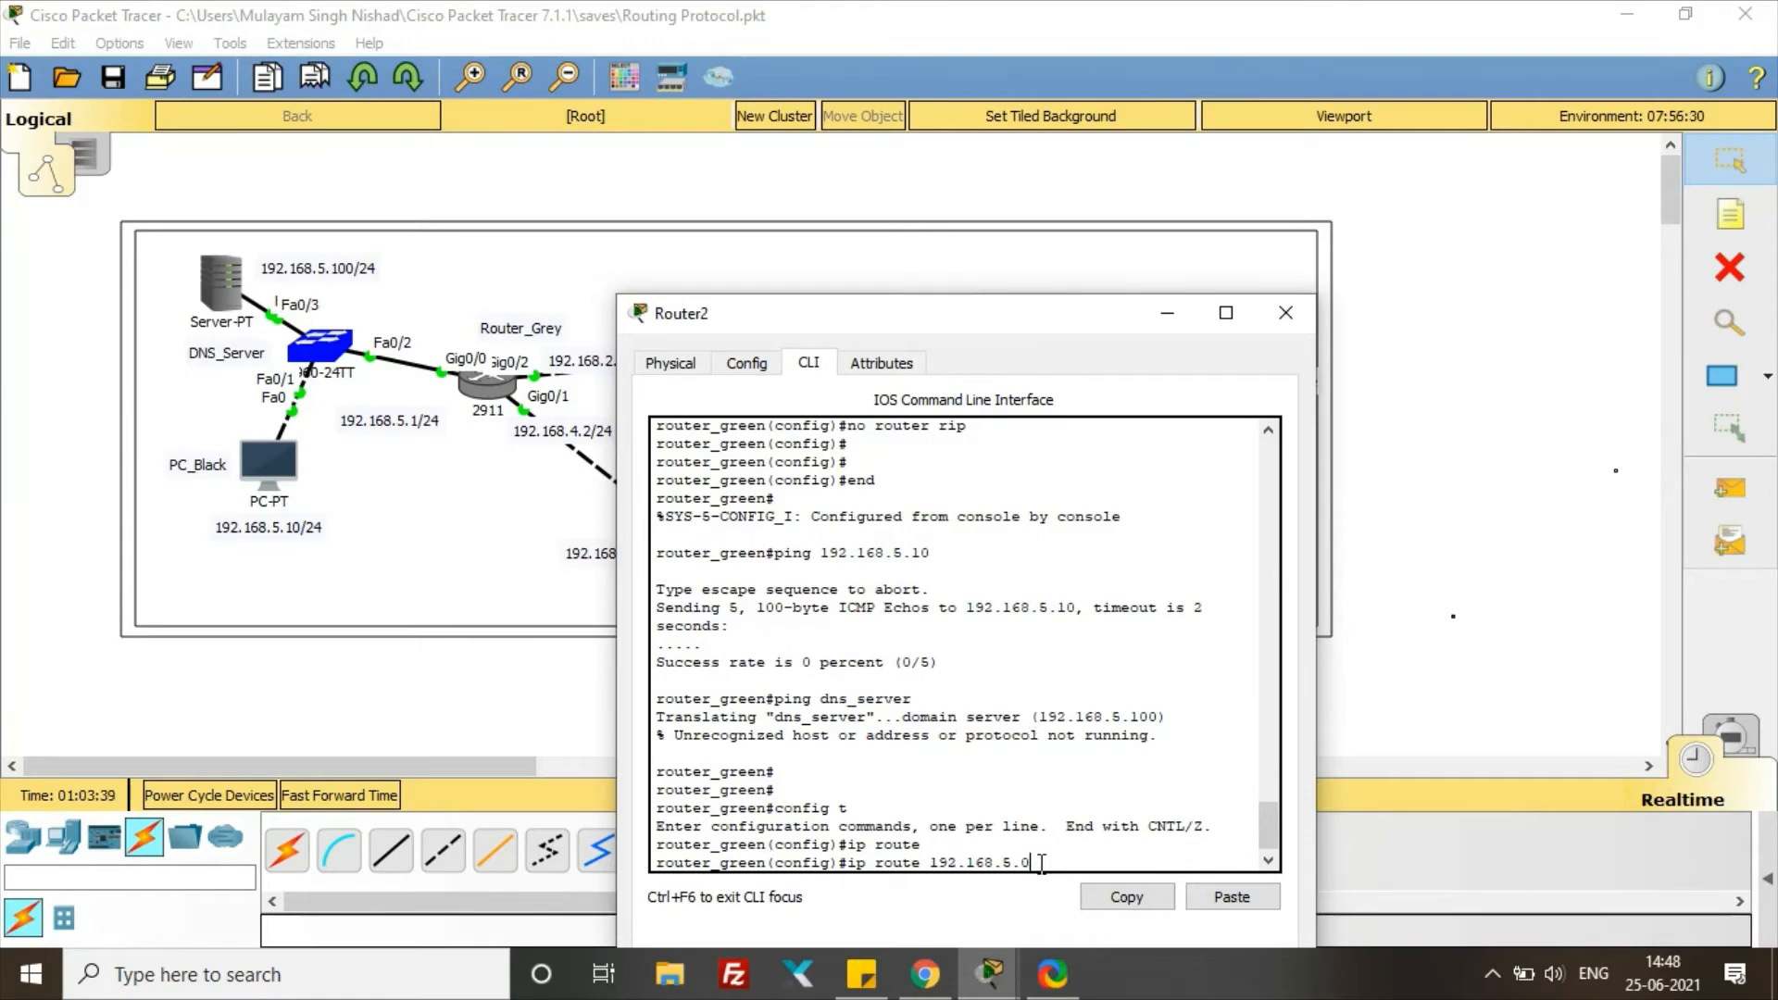
left_click_drag(1040, 863, 928, 862)
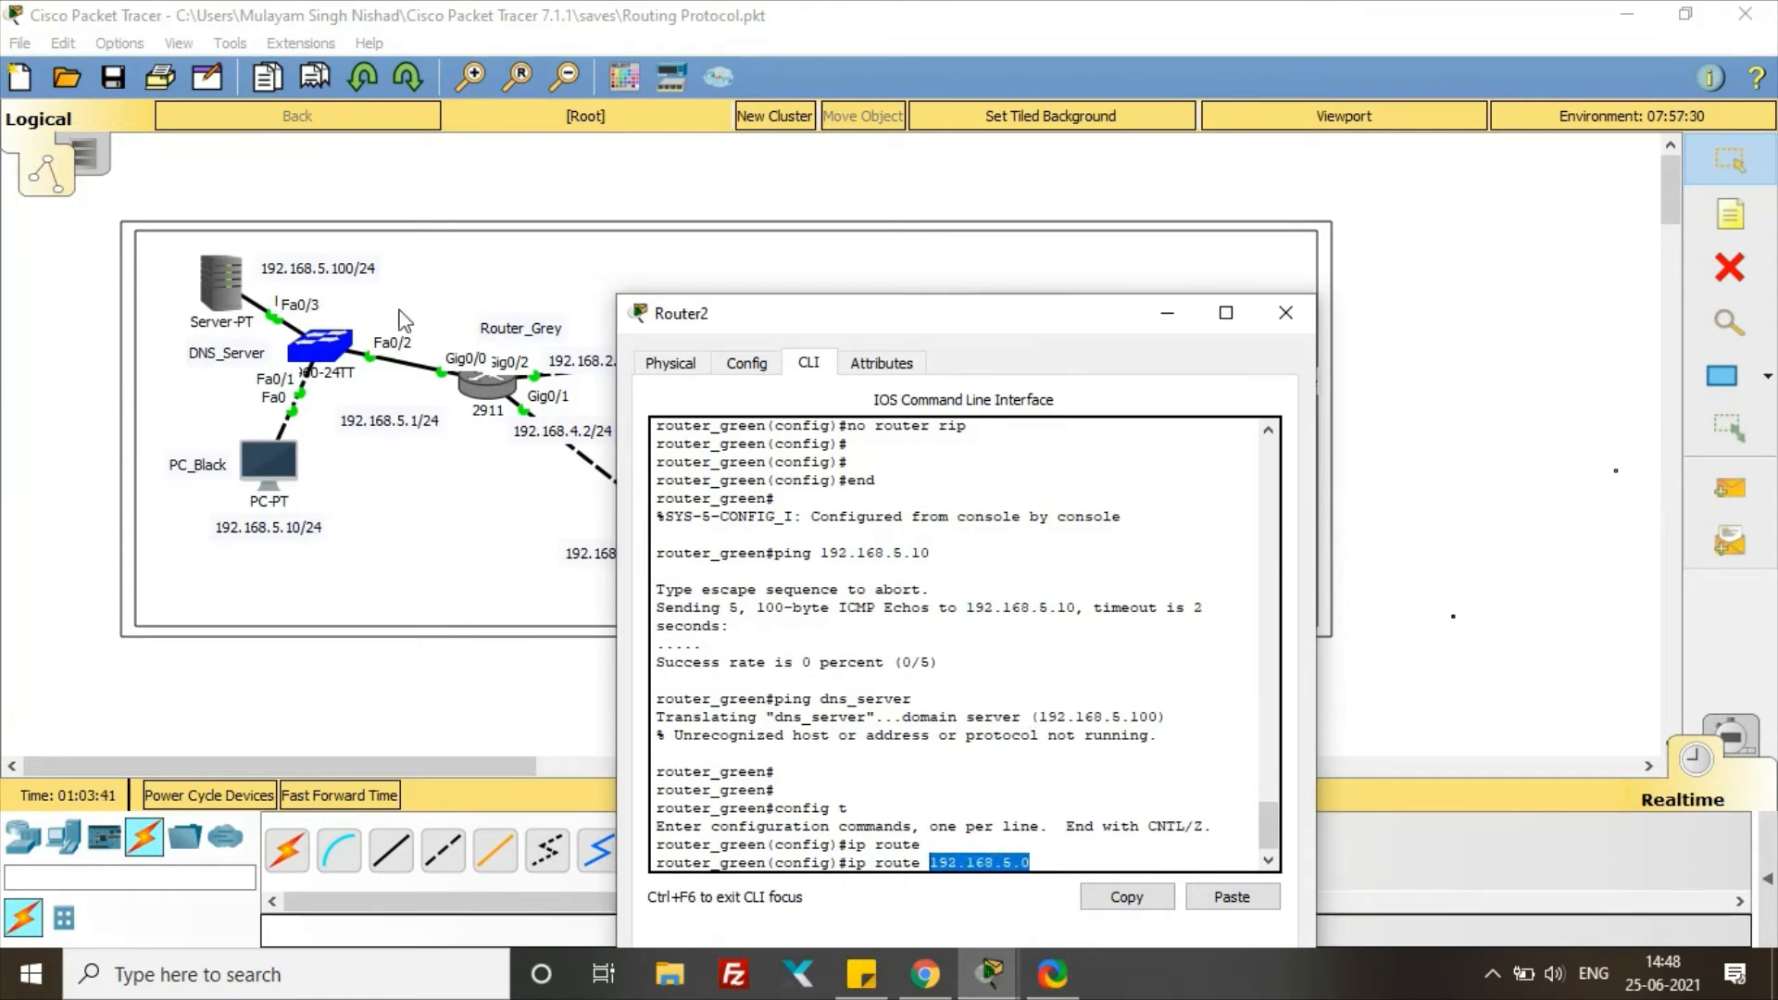
left_click(1059, 860)
type("2")
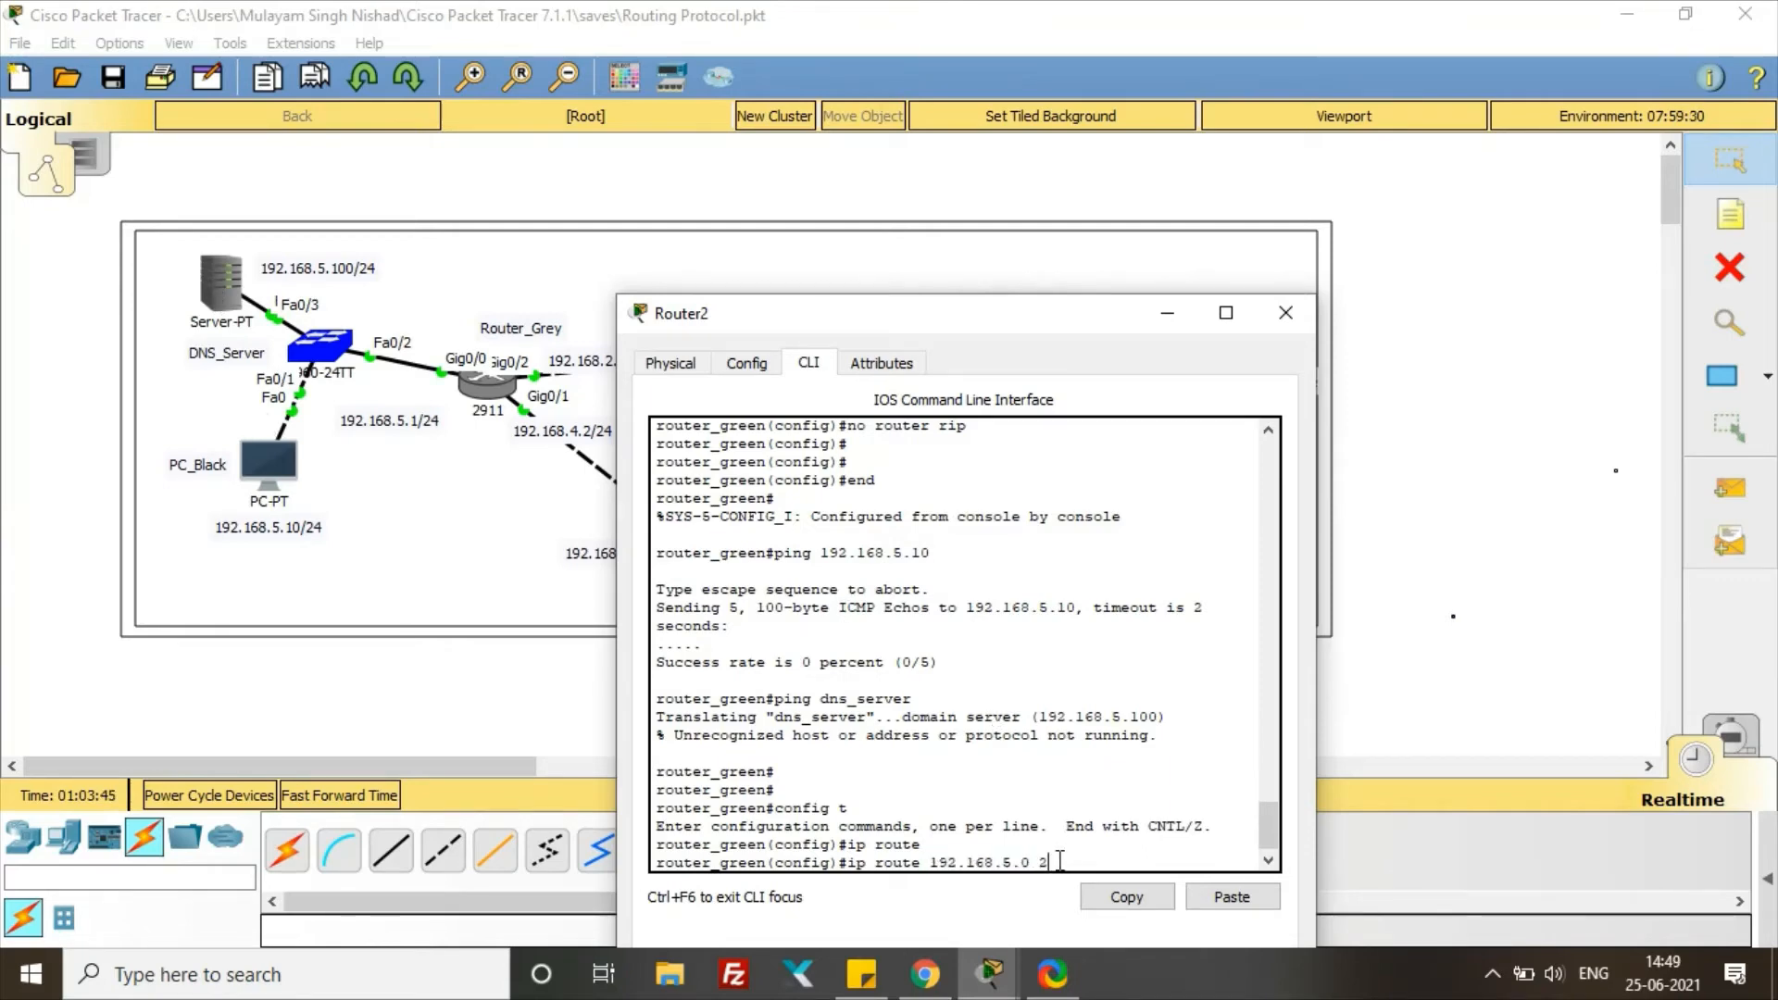
type("55.255.255.0")
left_click_drag(1035, 315, 982, 601)
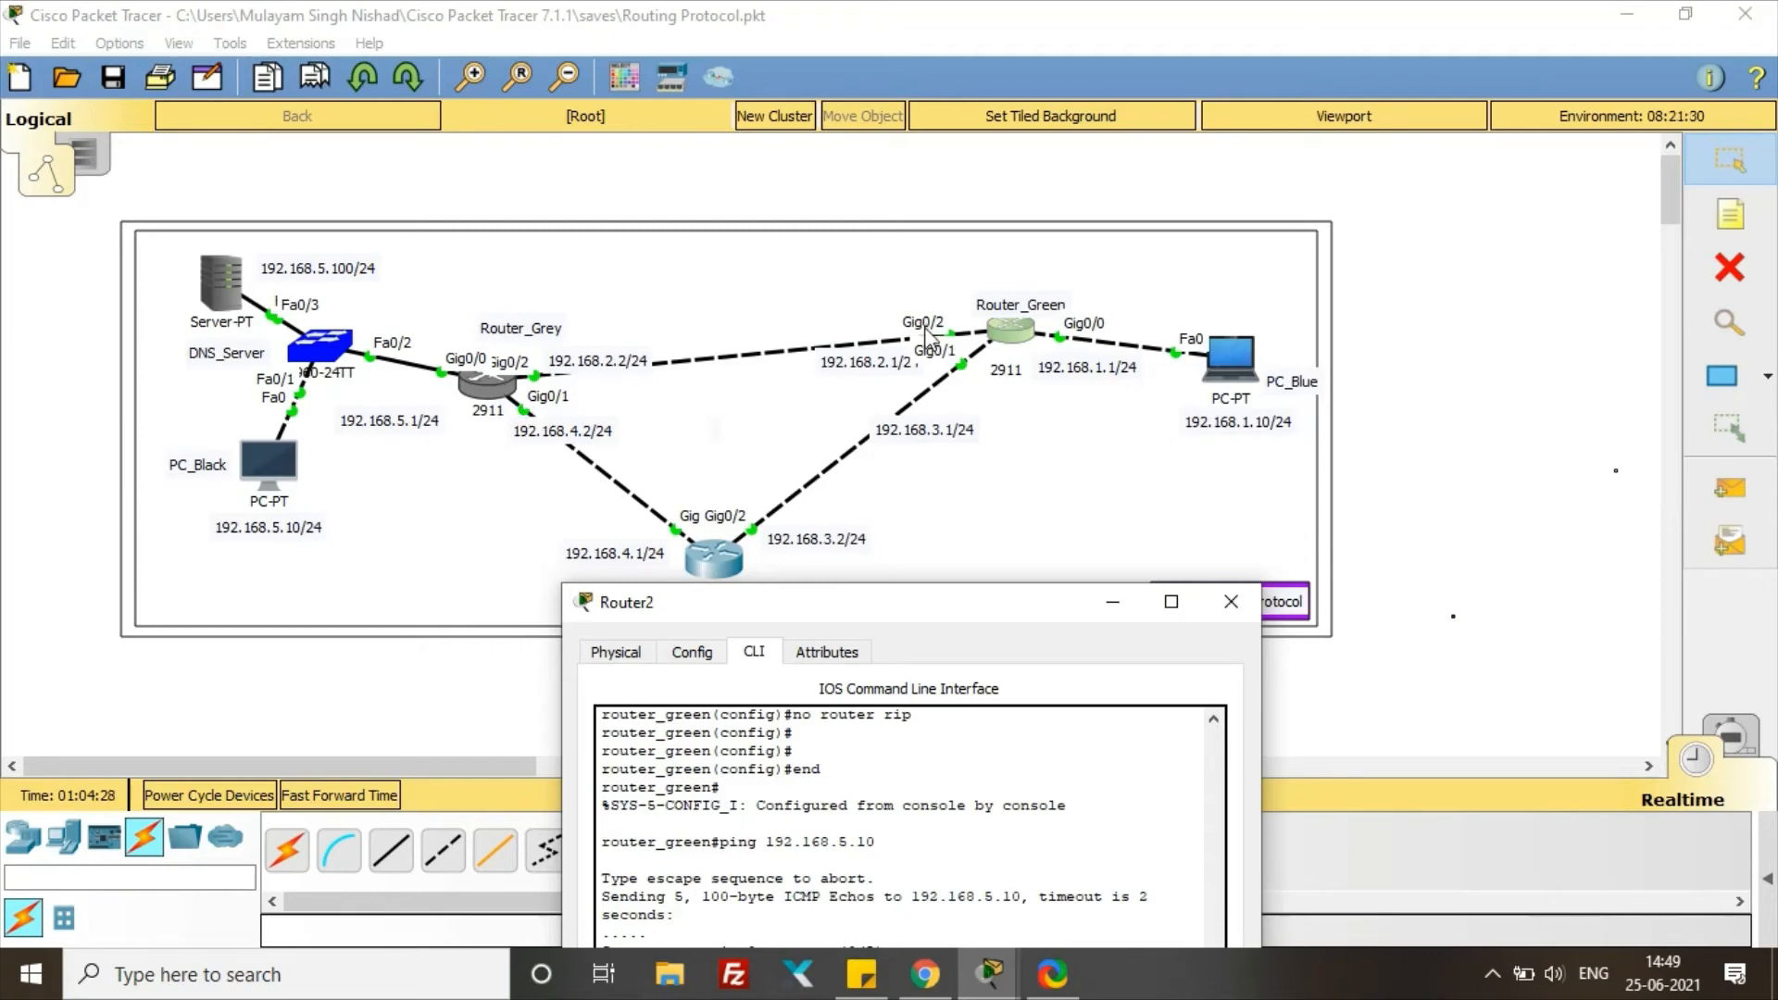
left_click_drag(930, 613, 912, 72)
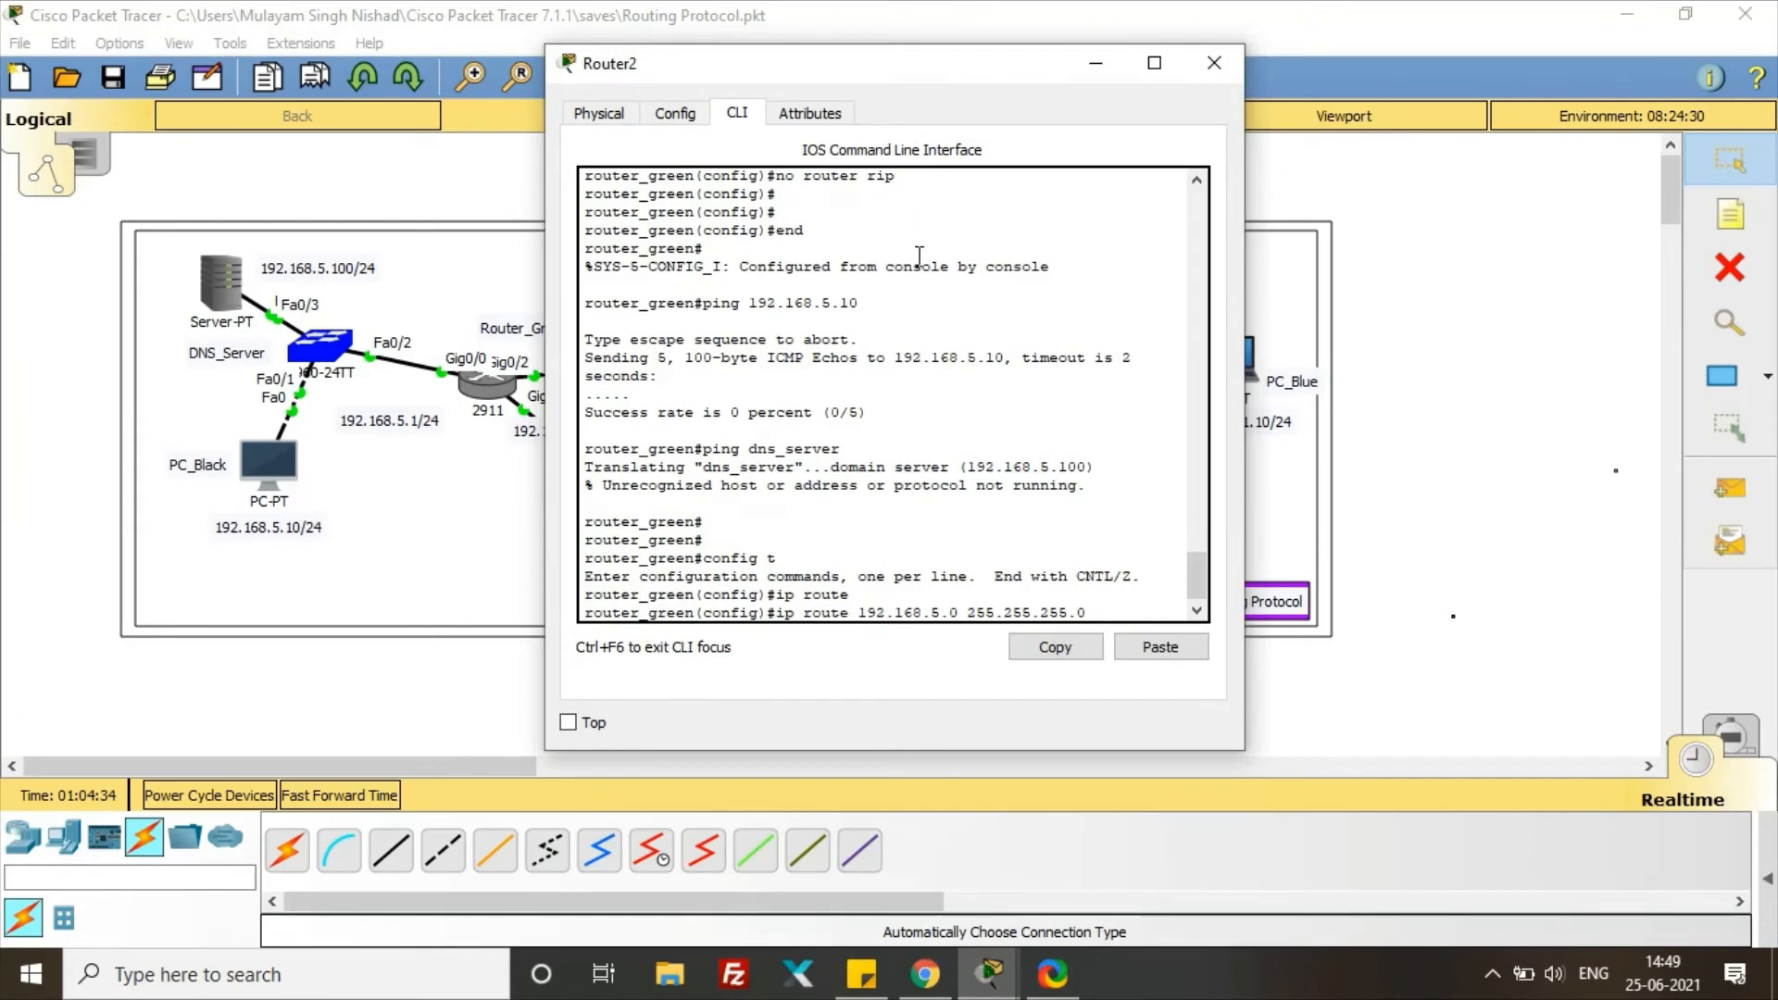
type("0/2")
key("Return")
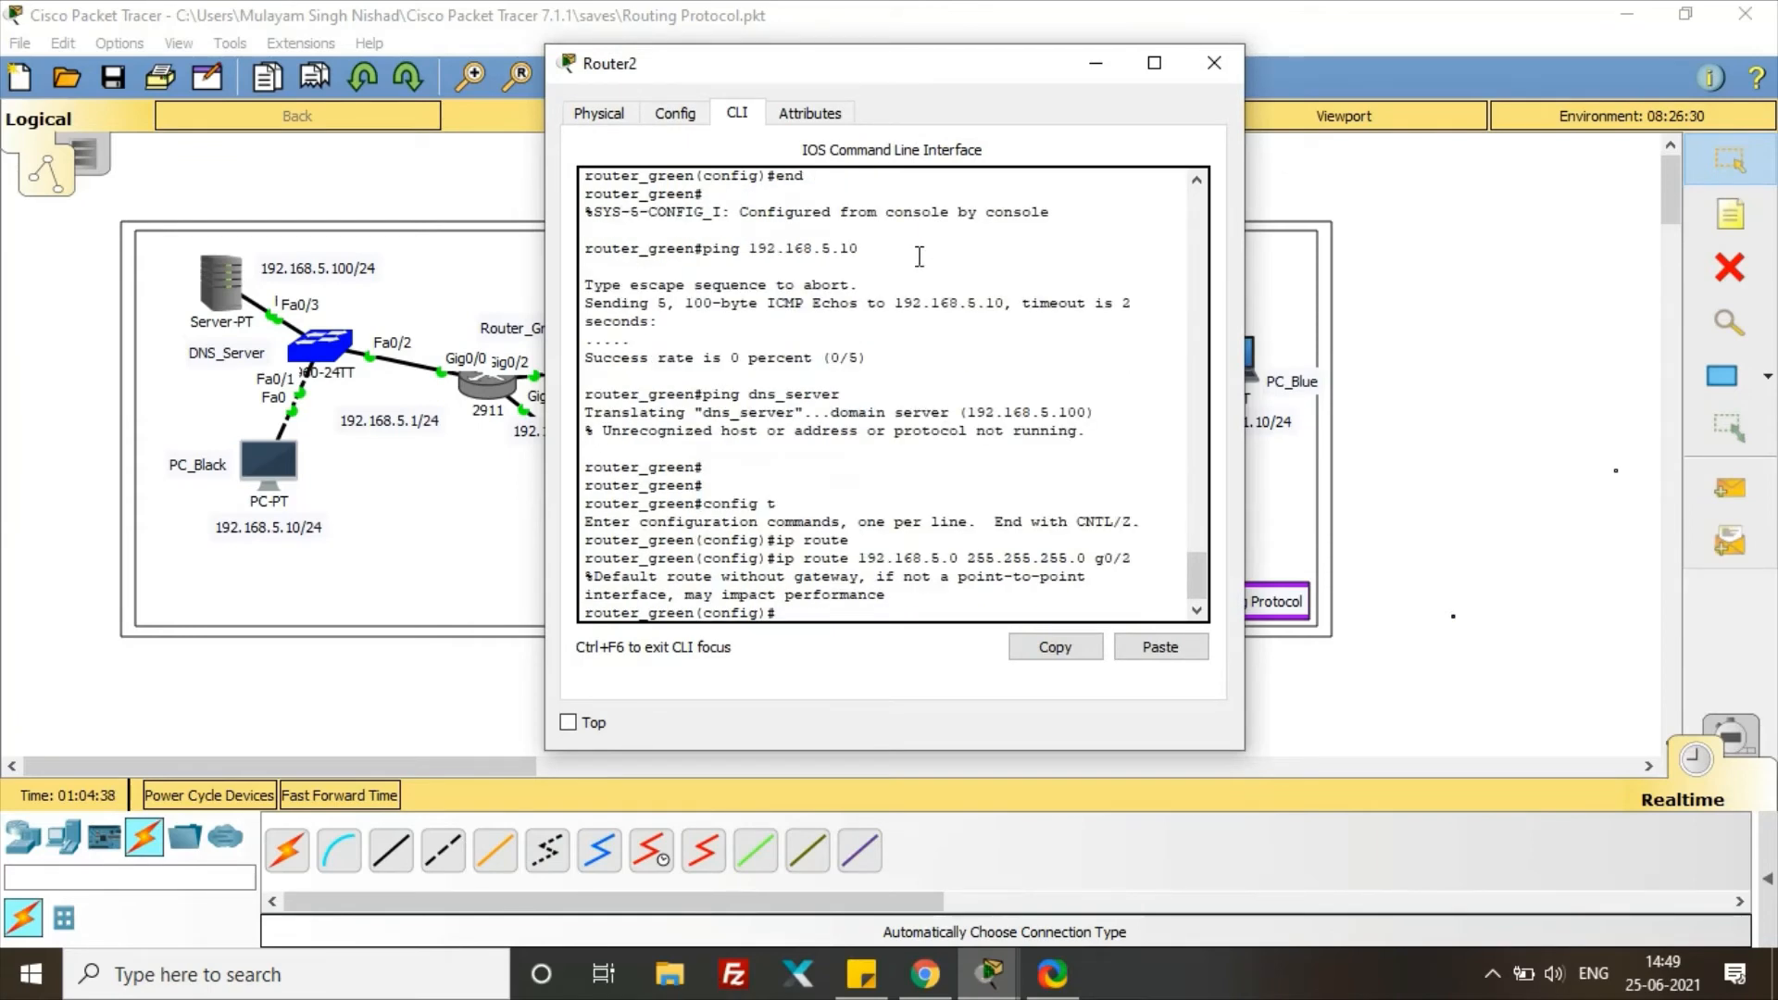
Step: End configuration mode on Router_Green with the end command and close its window
key("Return")
key("Return")
key("Return")
type("end")
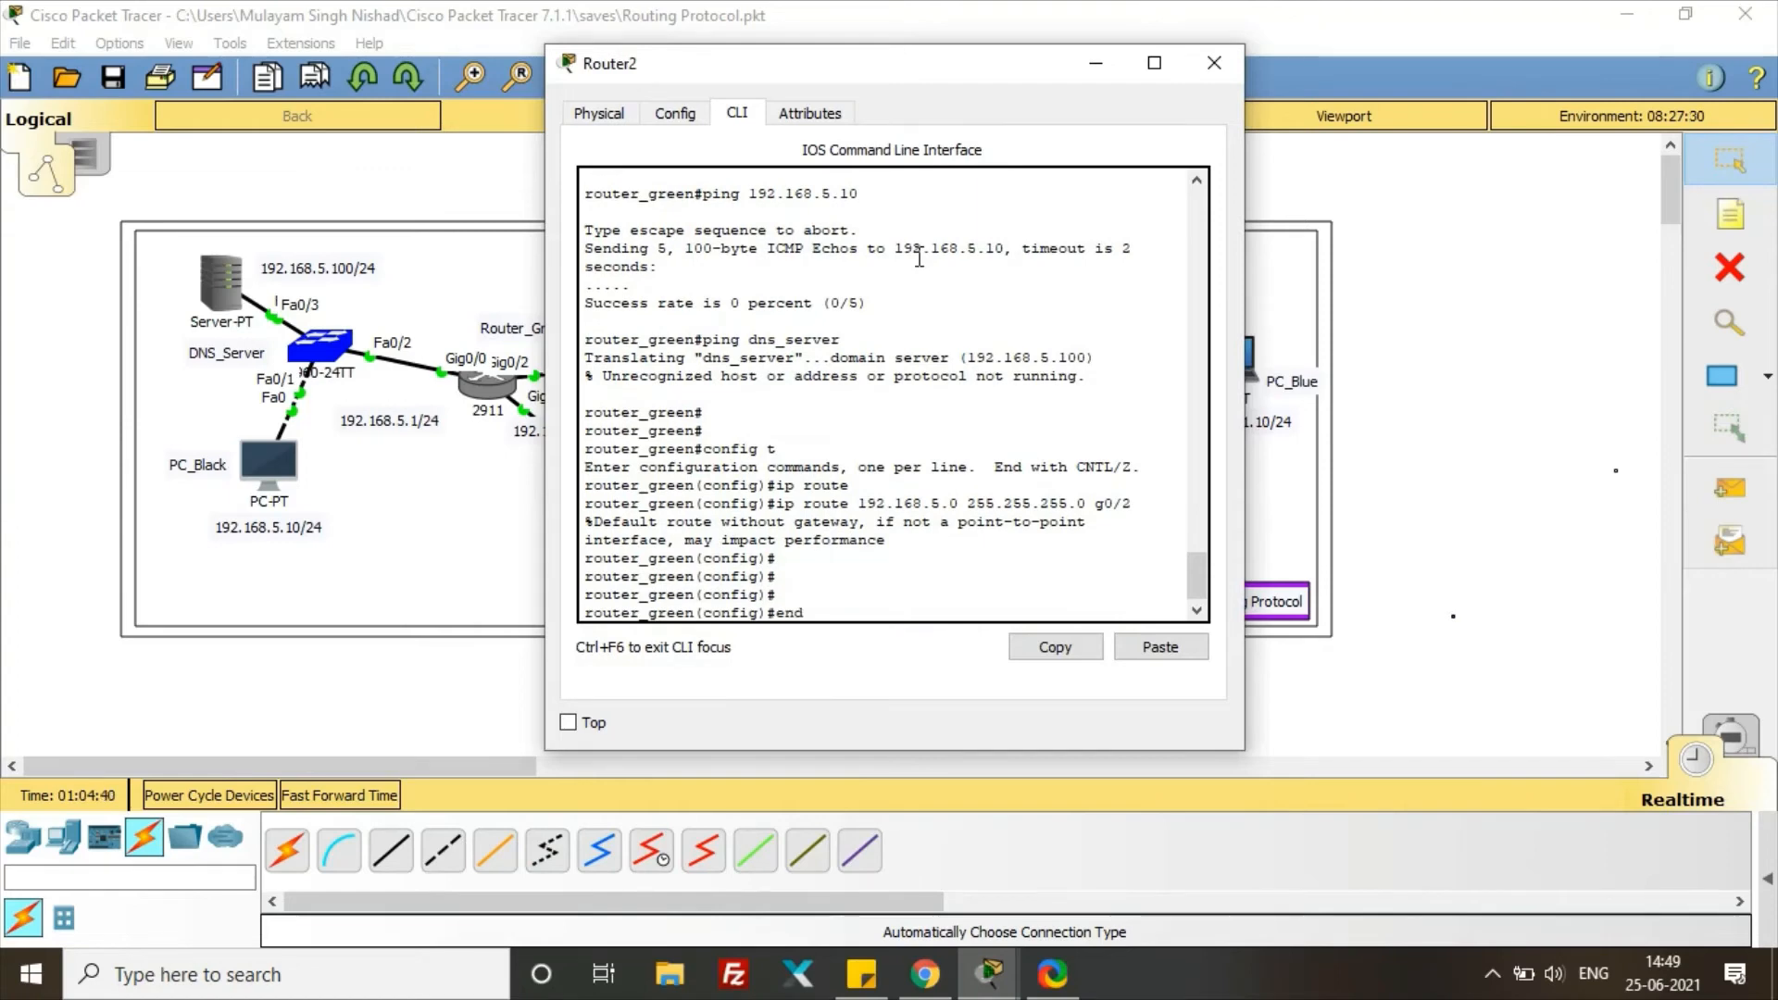
key("Return")
key("Return")
key("Return")
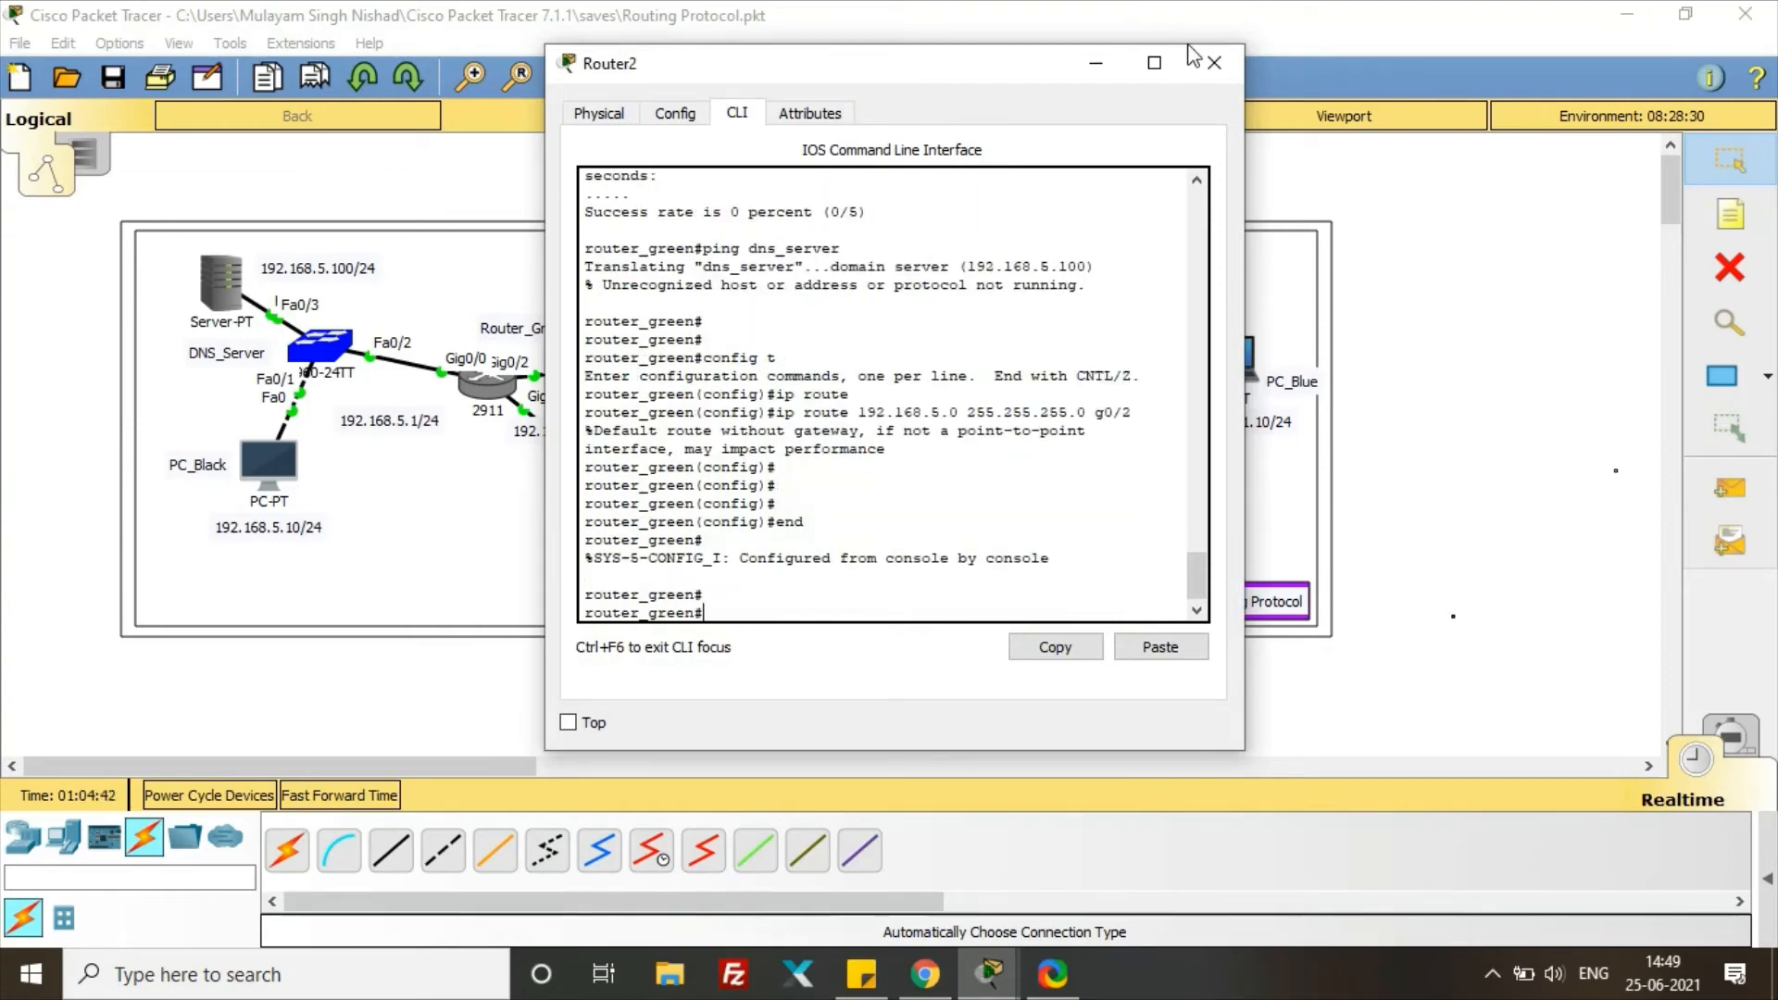
left_click(1213, 62)
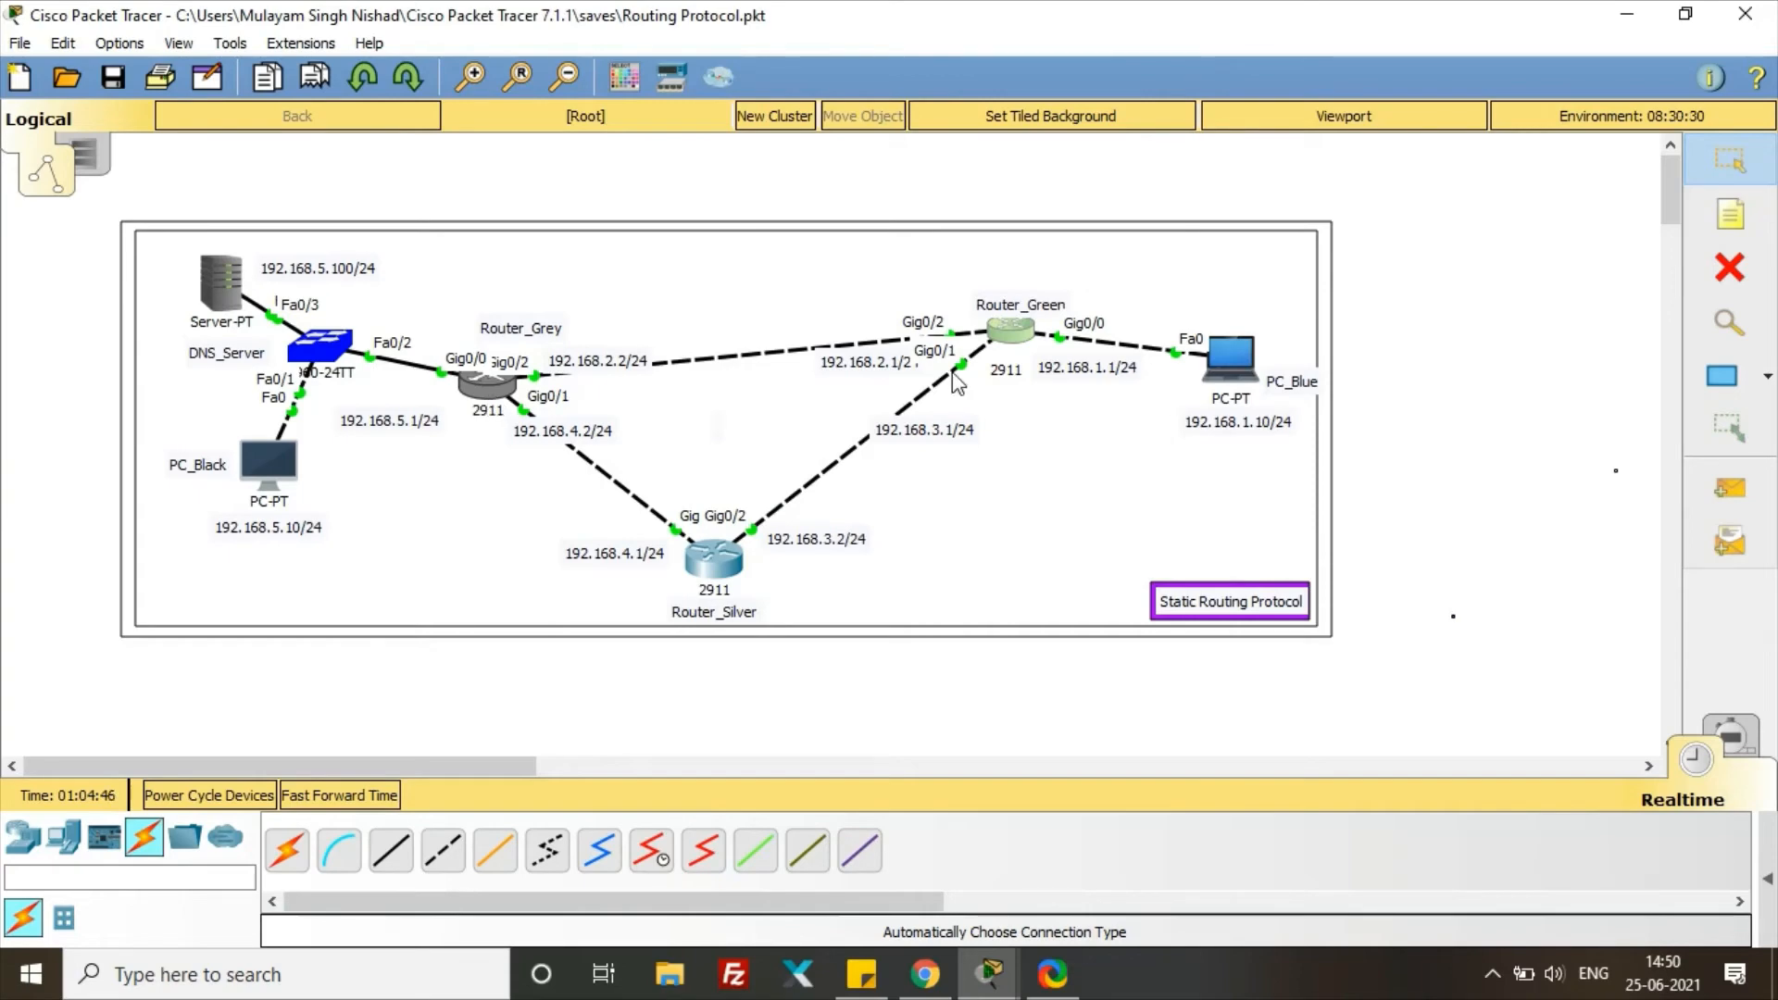
Step: Open Router_Grey's command line and enter its global configuration mode with config t
left_click(488, 382)
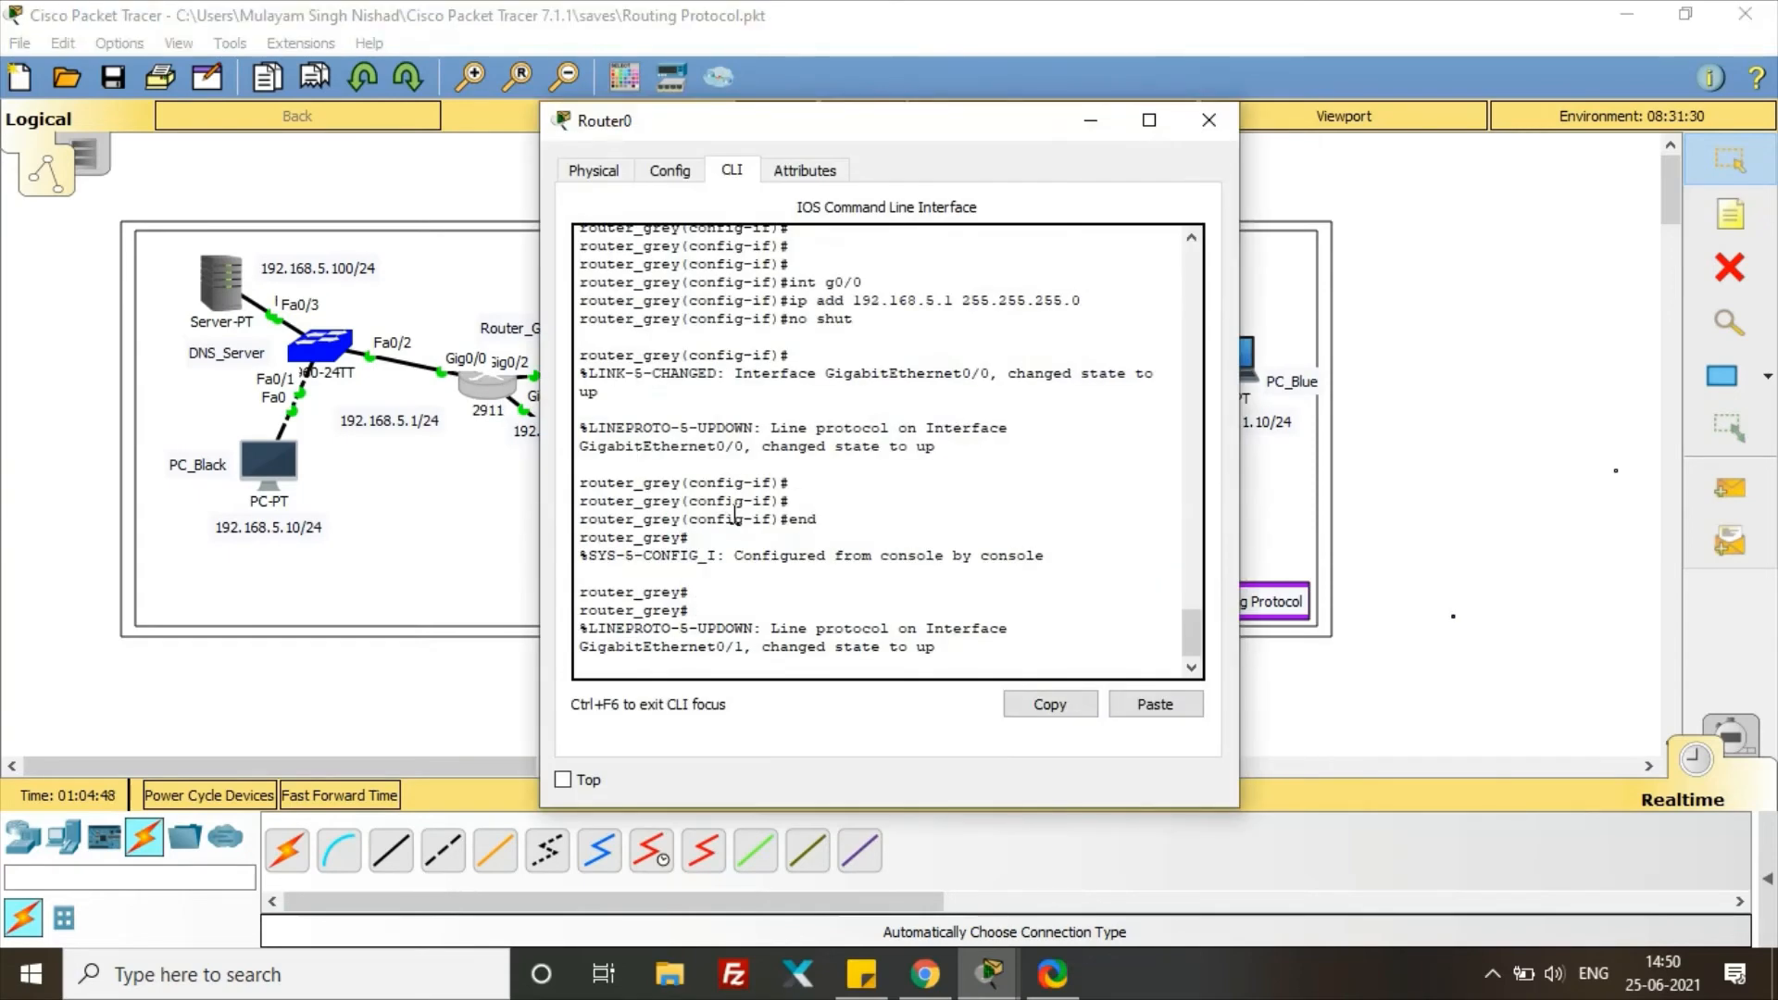
key("Return")
key("Return")
type("config t")
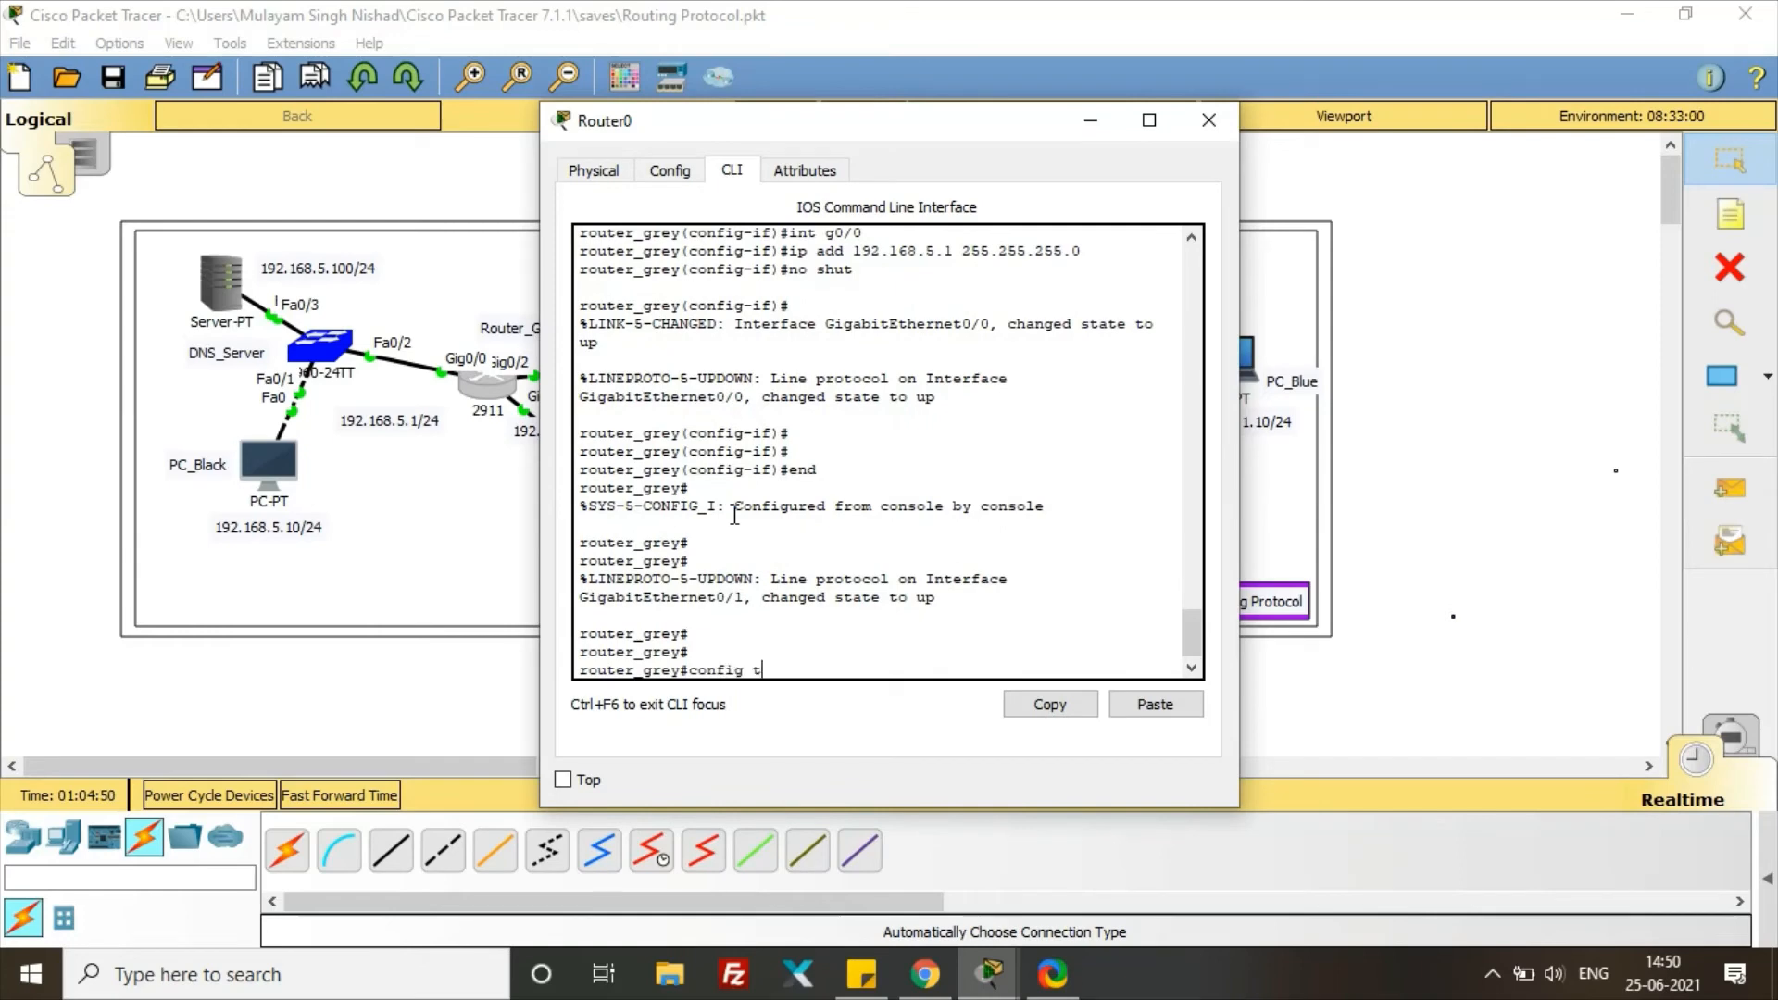
key("Return")
Step: Add a static route on Router_Grey to network 192.168.1.0 with mask 255.255.255.0 through interface g0/2
type("ip rout")
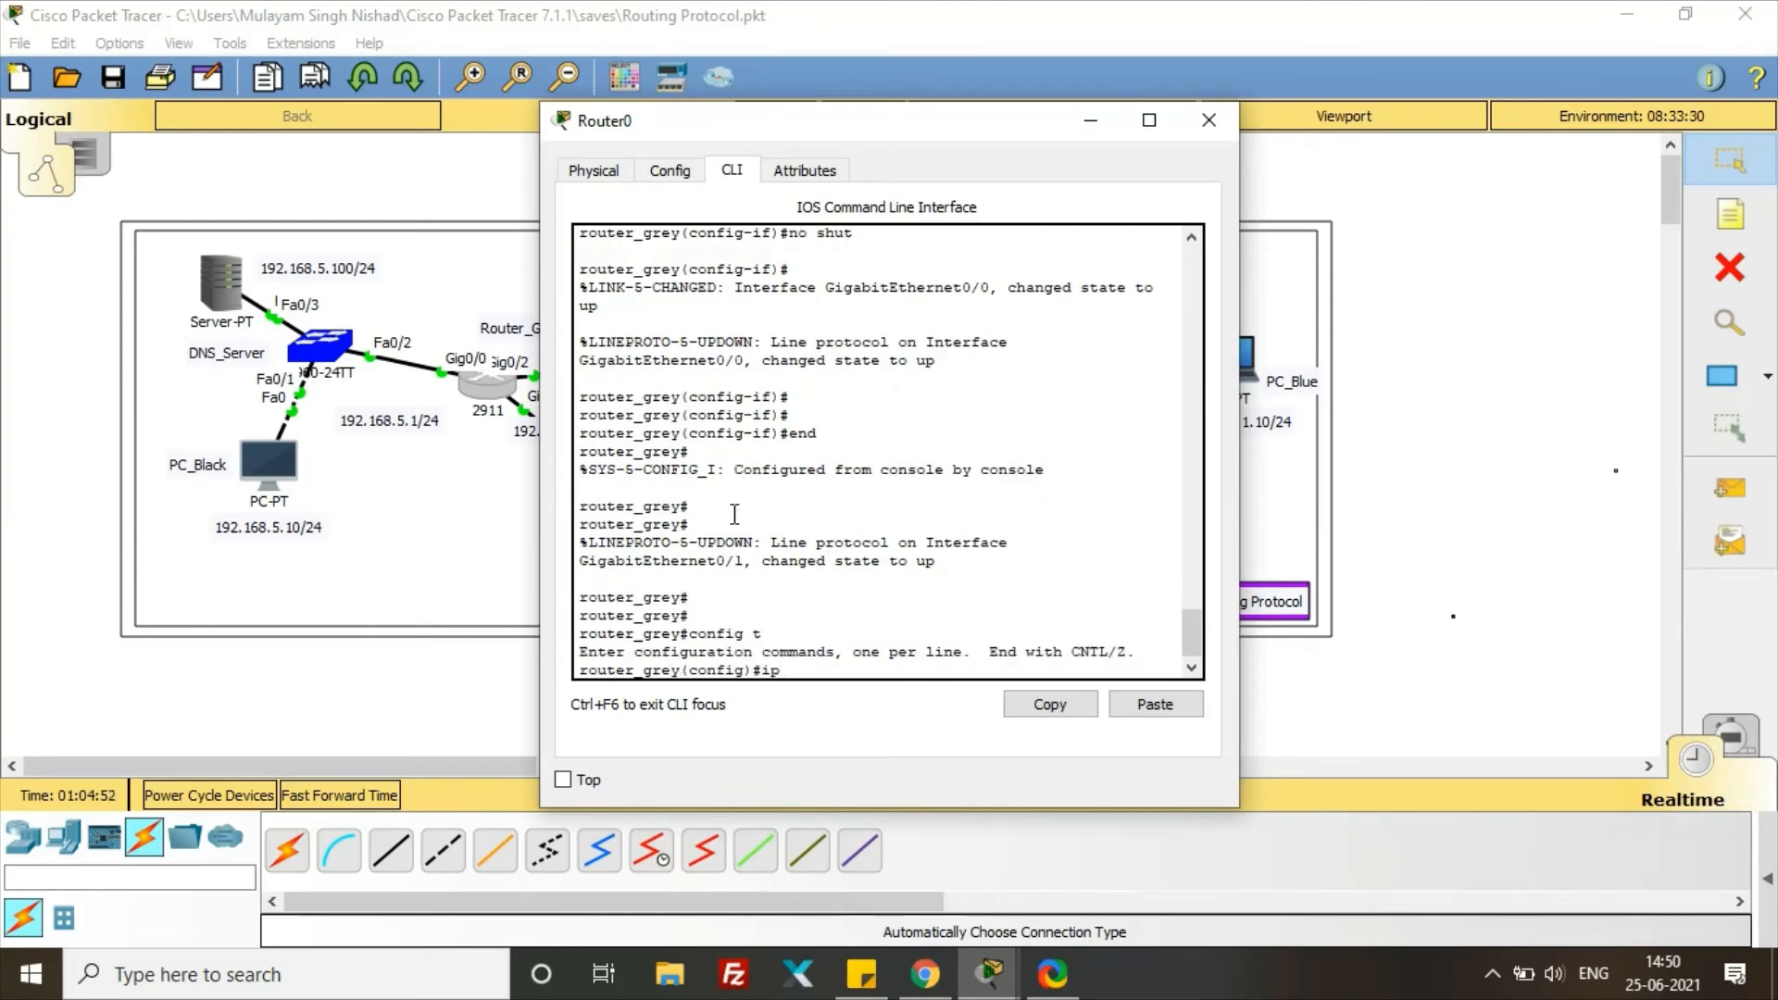
key("Tab")
type("e")
key("Tab")
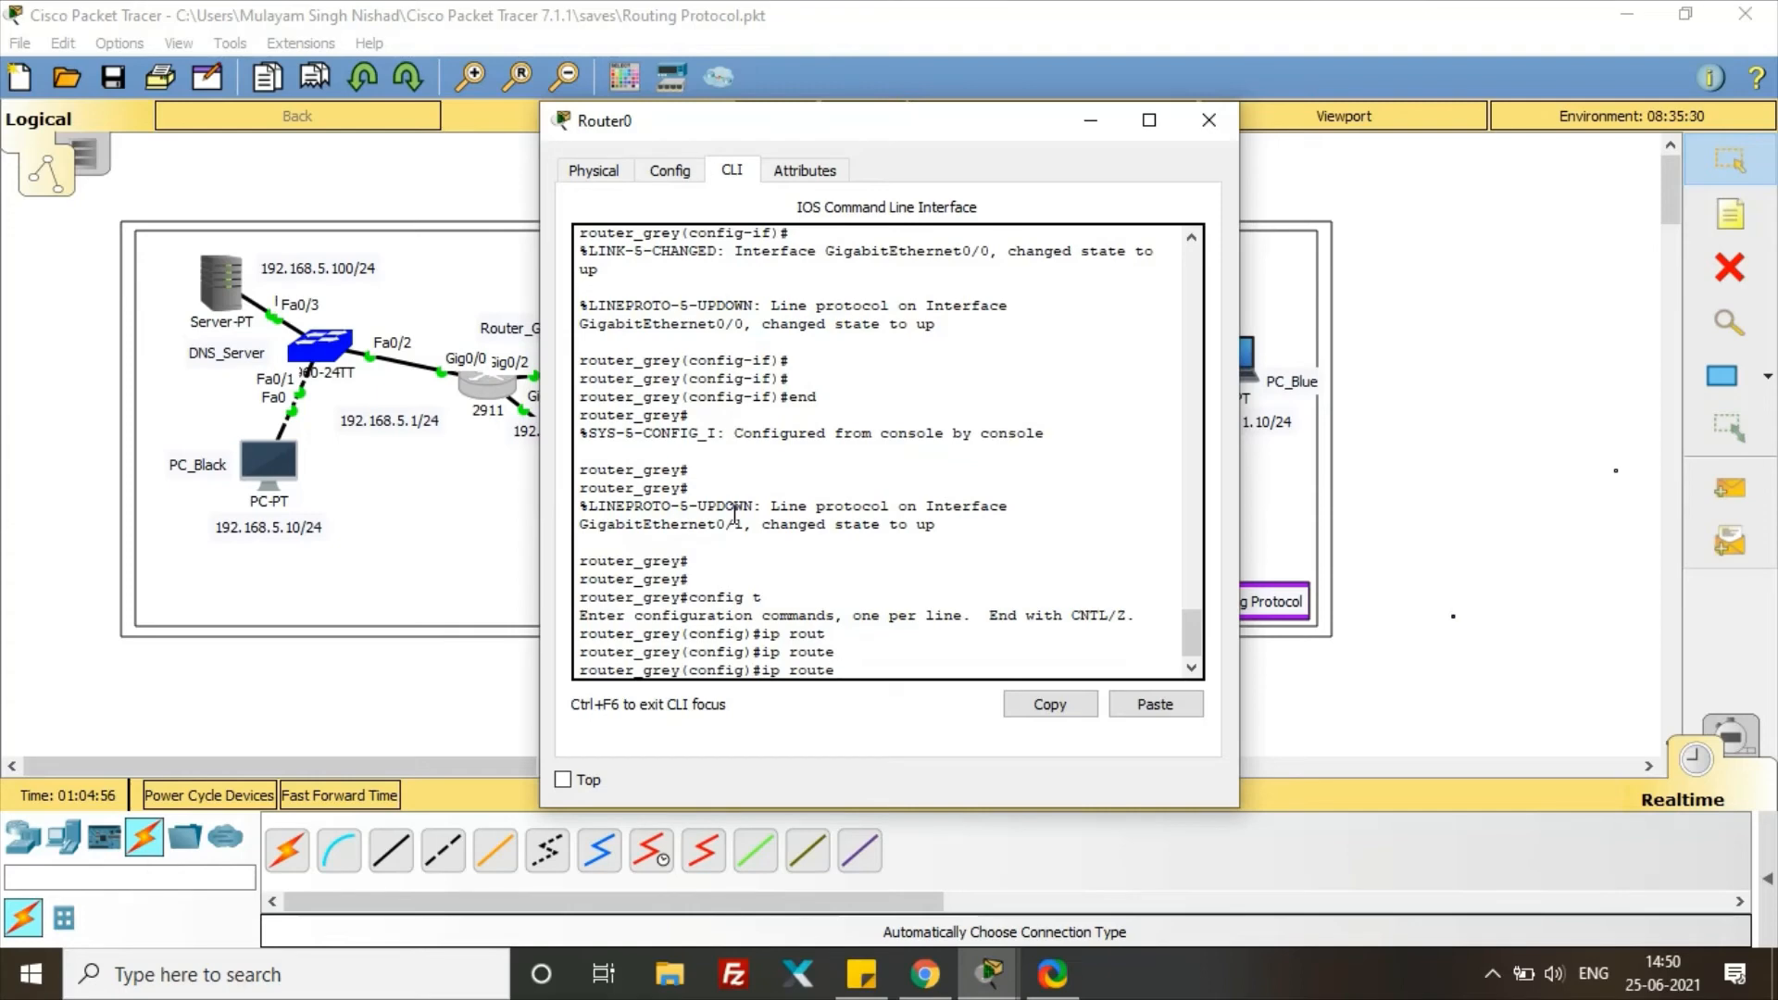
type("192.168.1.0")
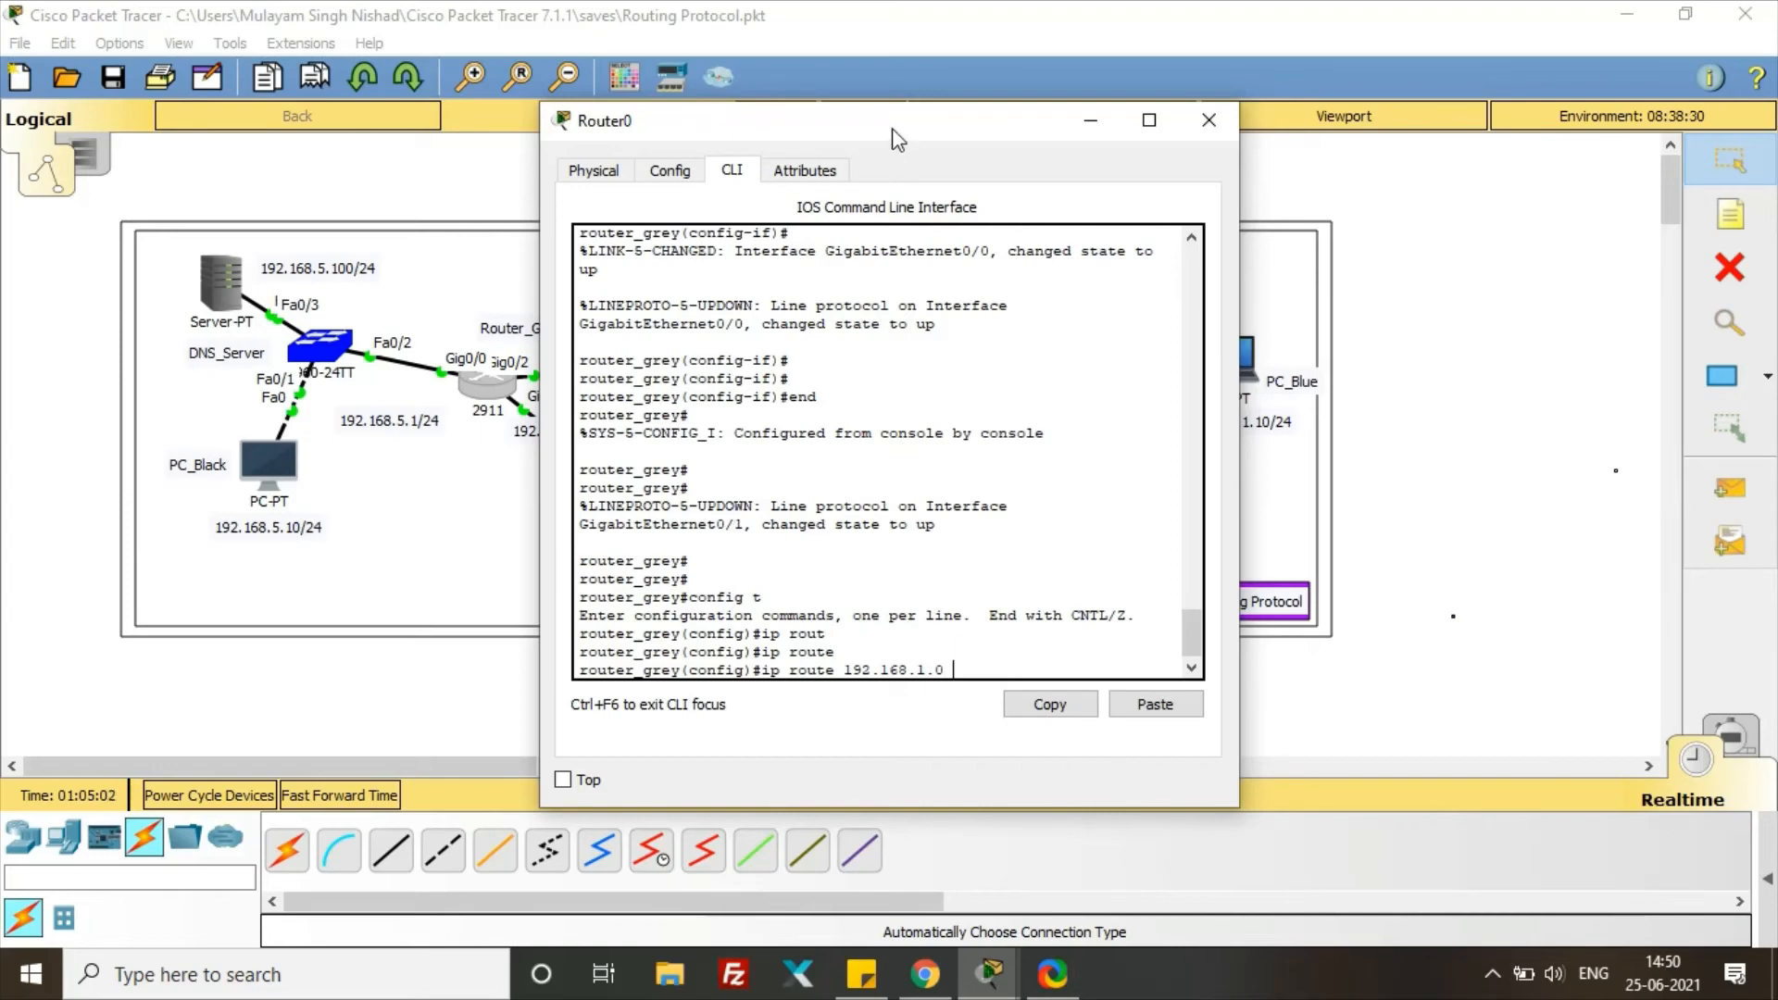
left_click_drag(896, 139, 488, 140)
type("2")
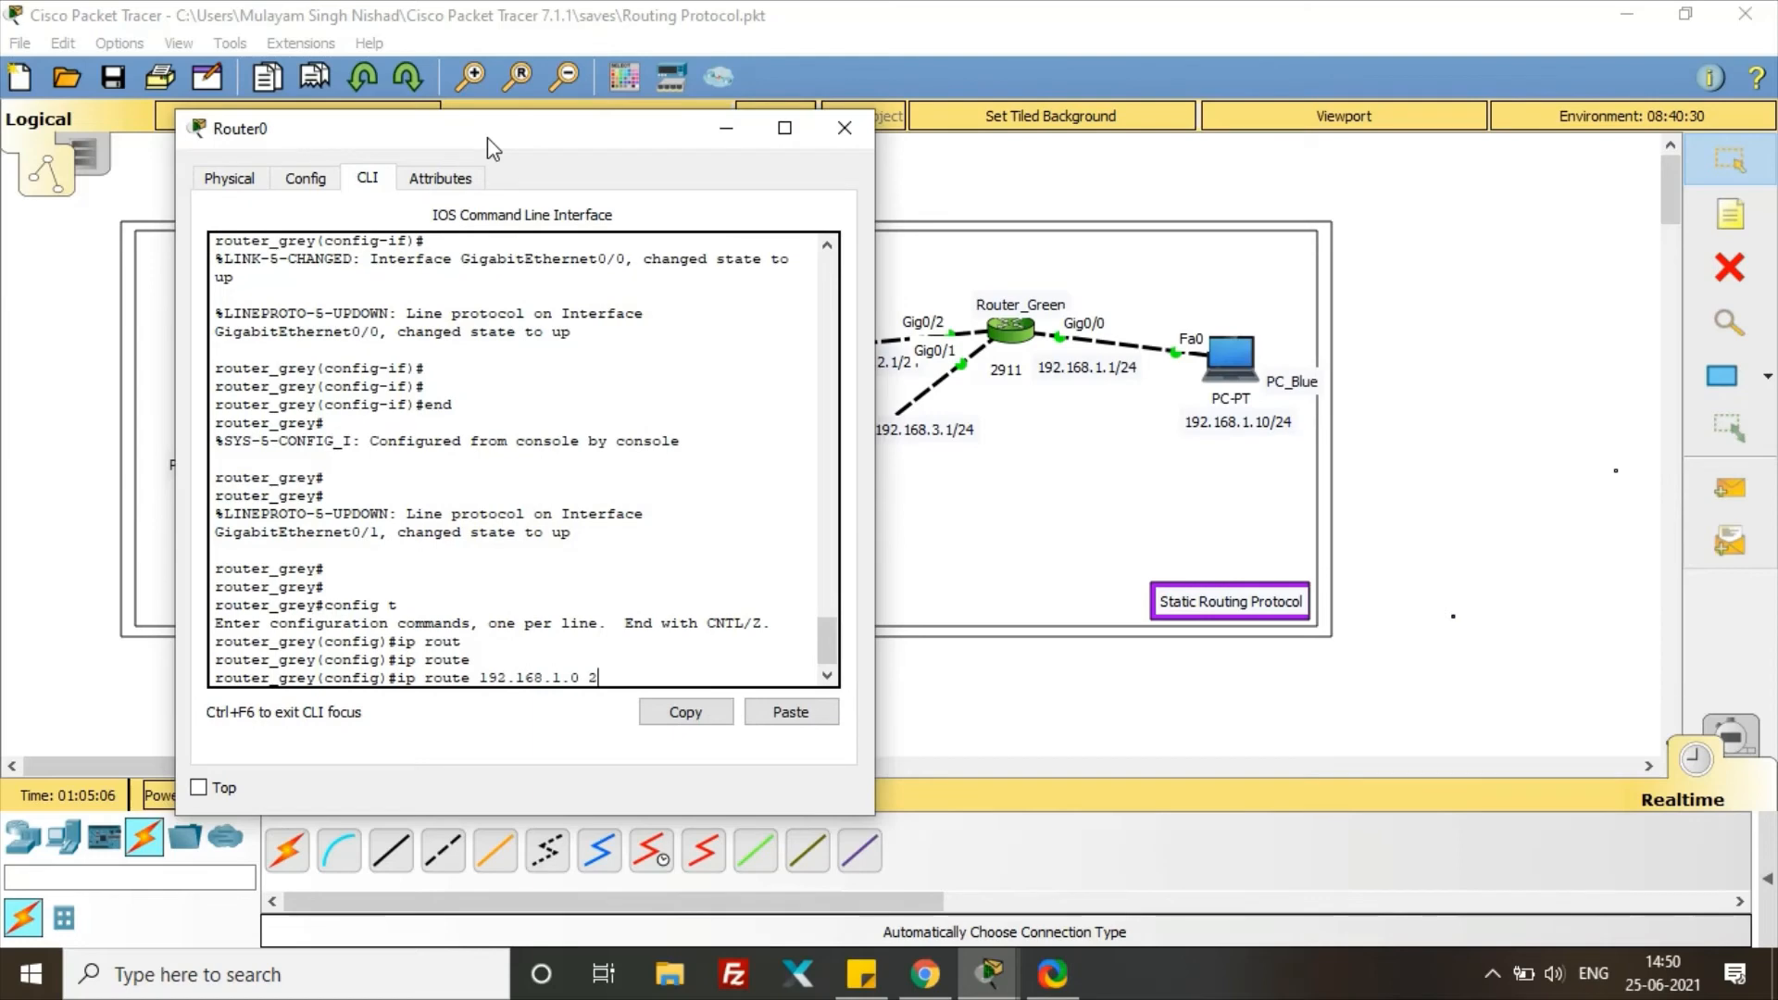
type("55.255.255.0")
left_click_drag(487, 137, 1063, 468)
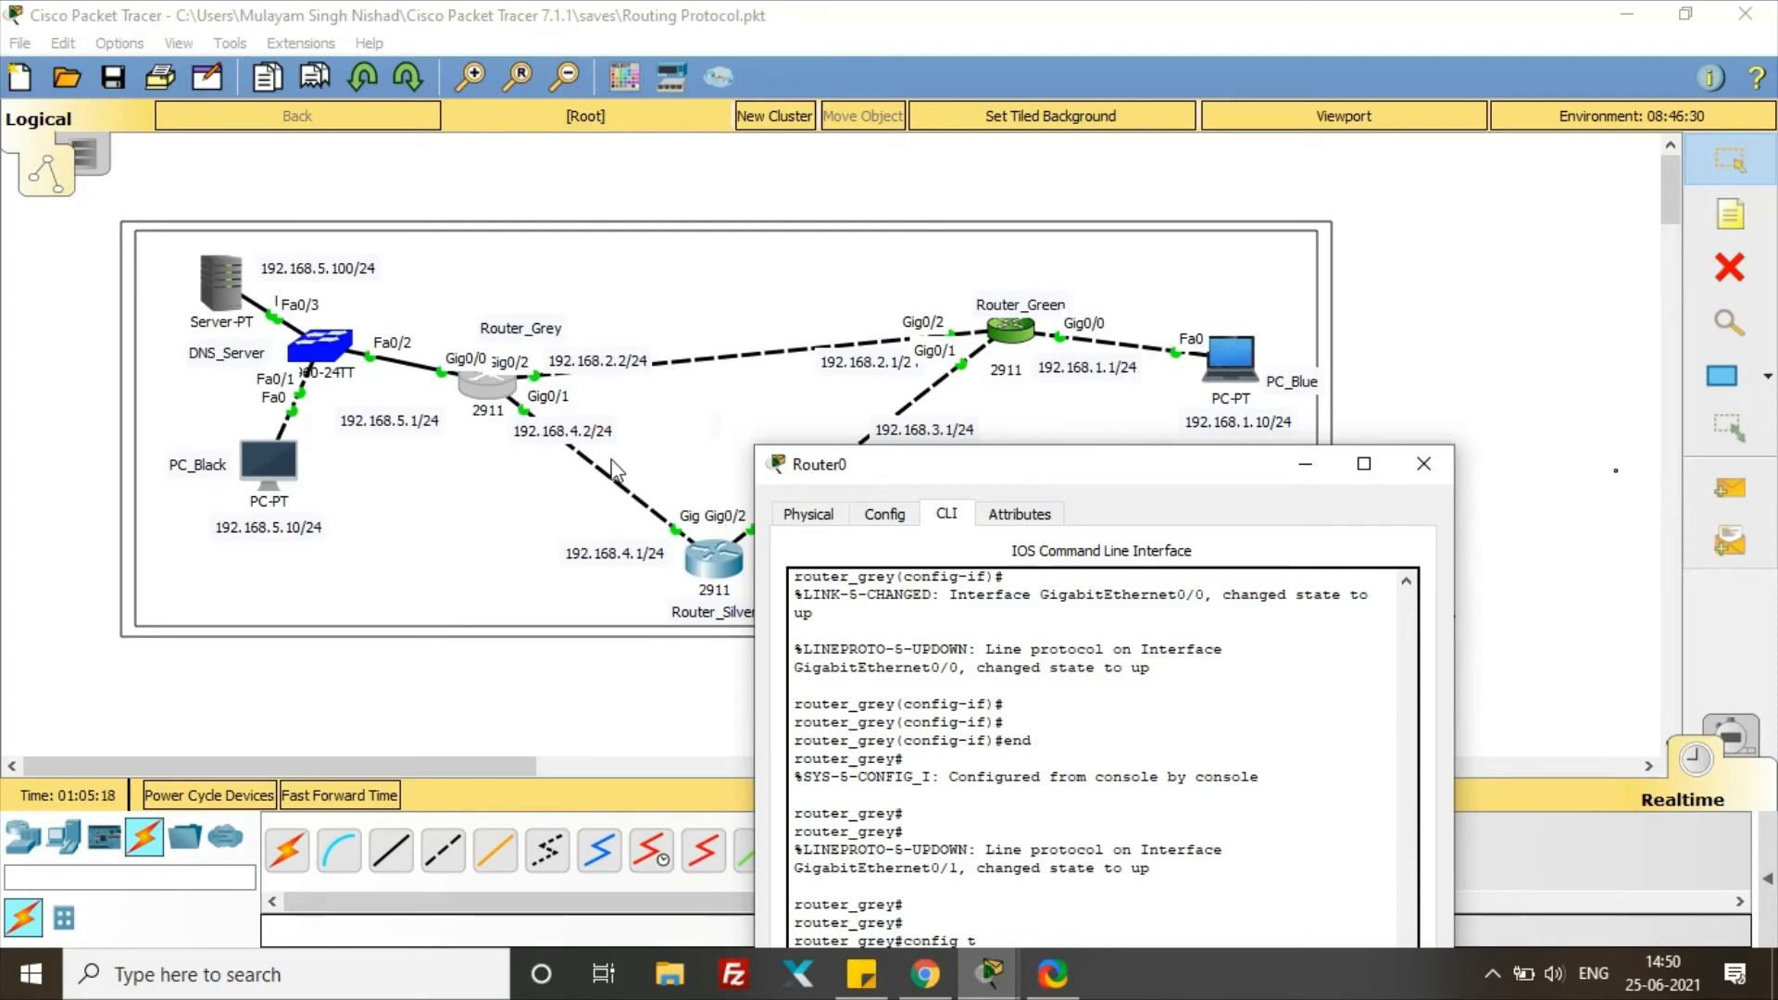
left_click_drag(968, 478, 1331, 378)
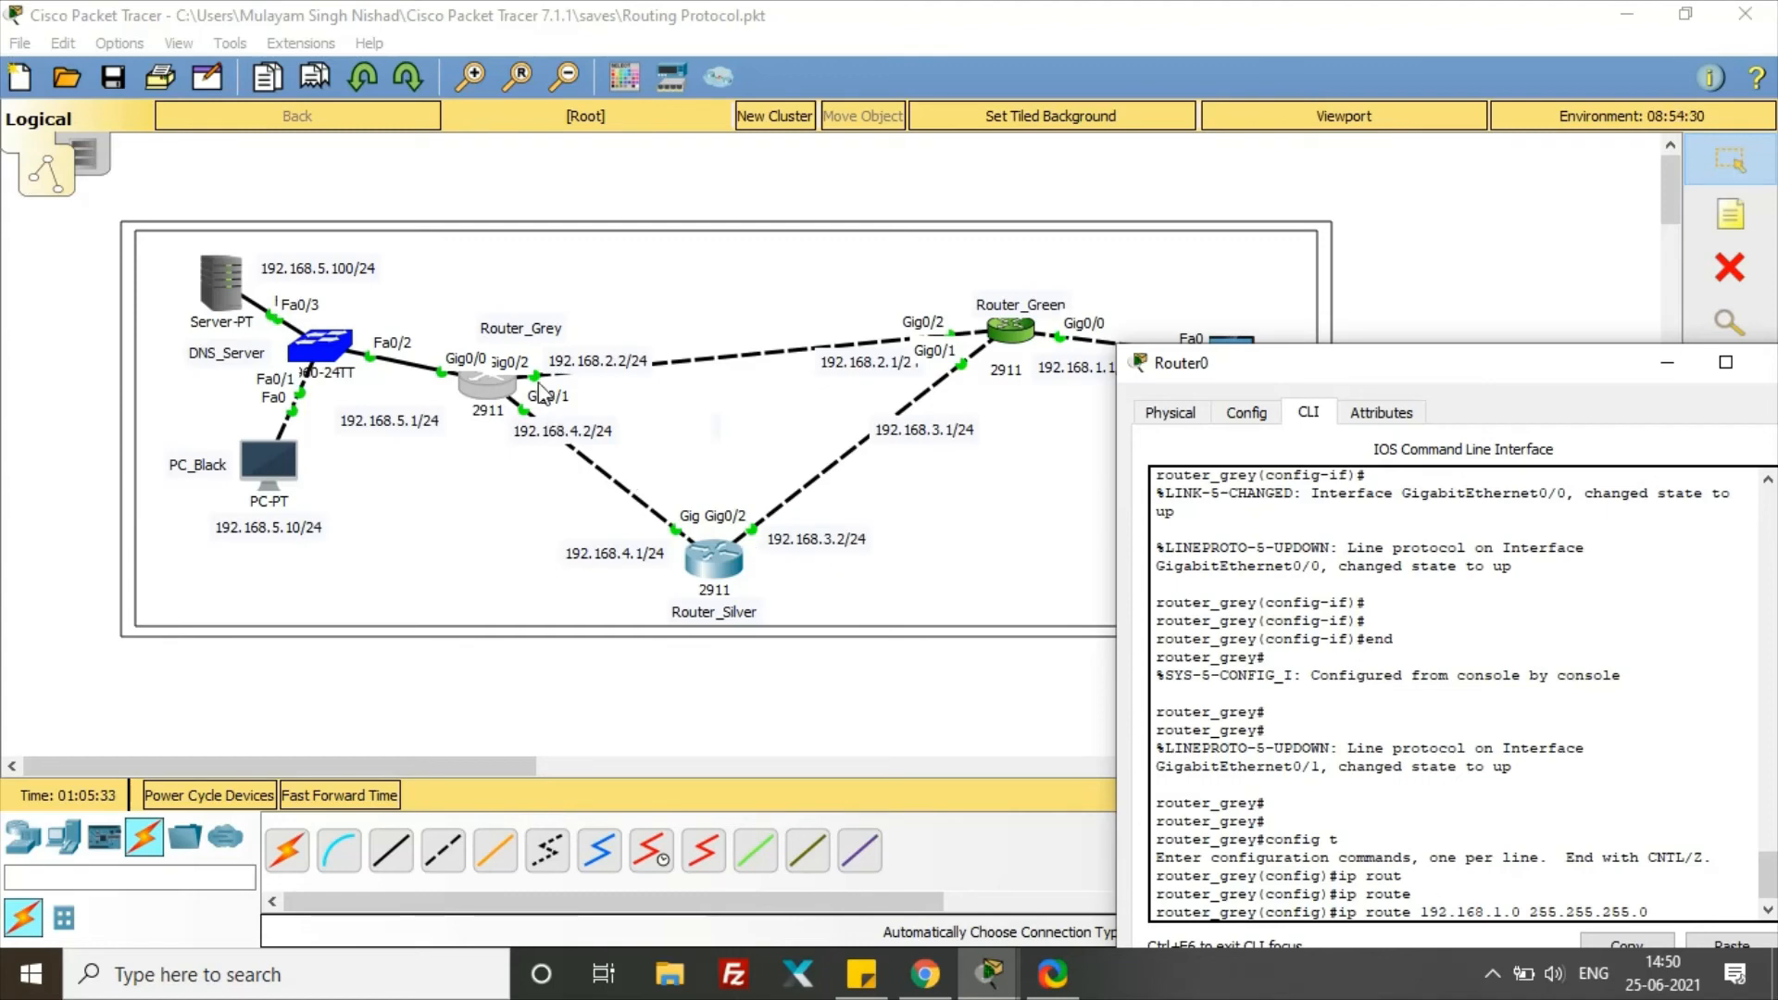
left_click_drag(1257, 374, 737, 203)
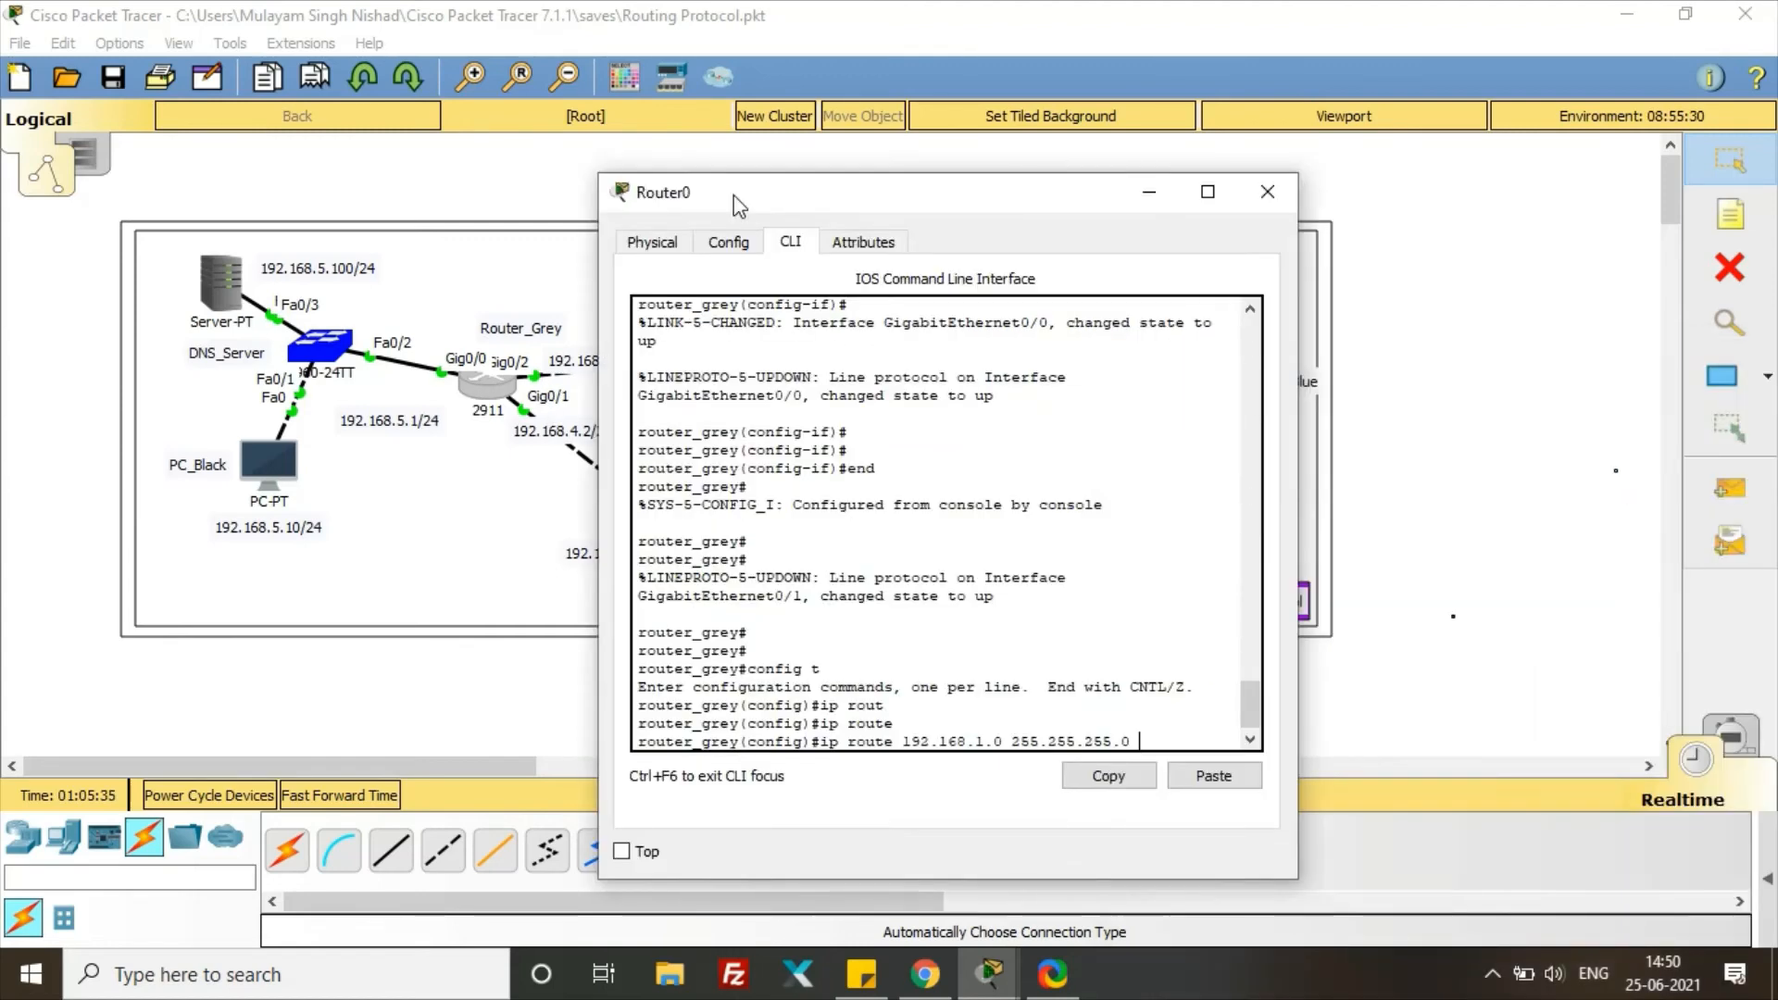
type("g0/2")
key("Return")
key("Return")
key("Return")
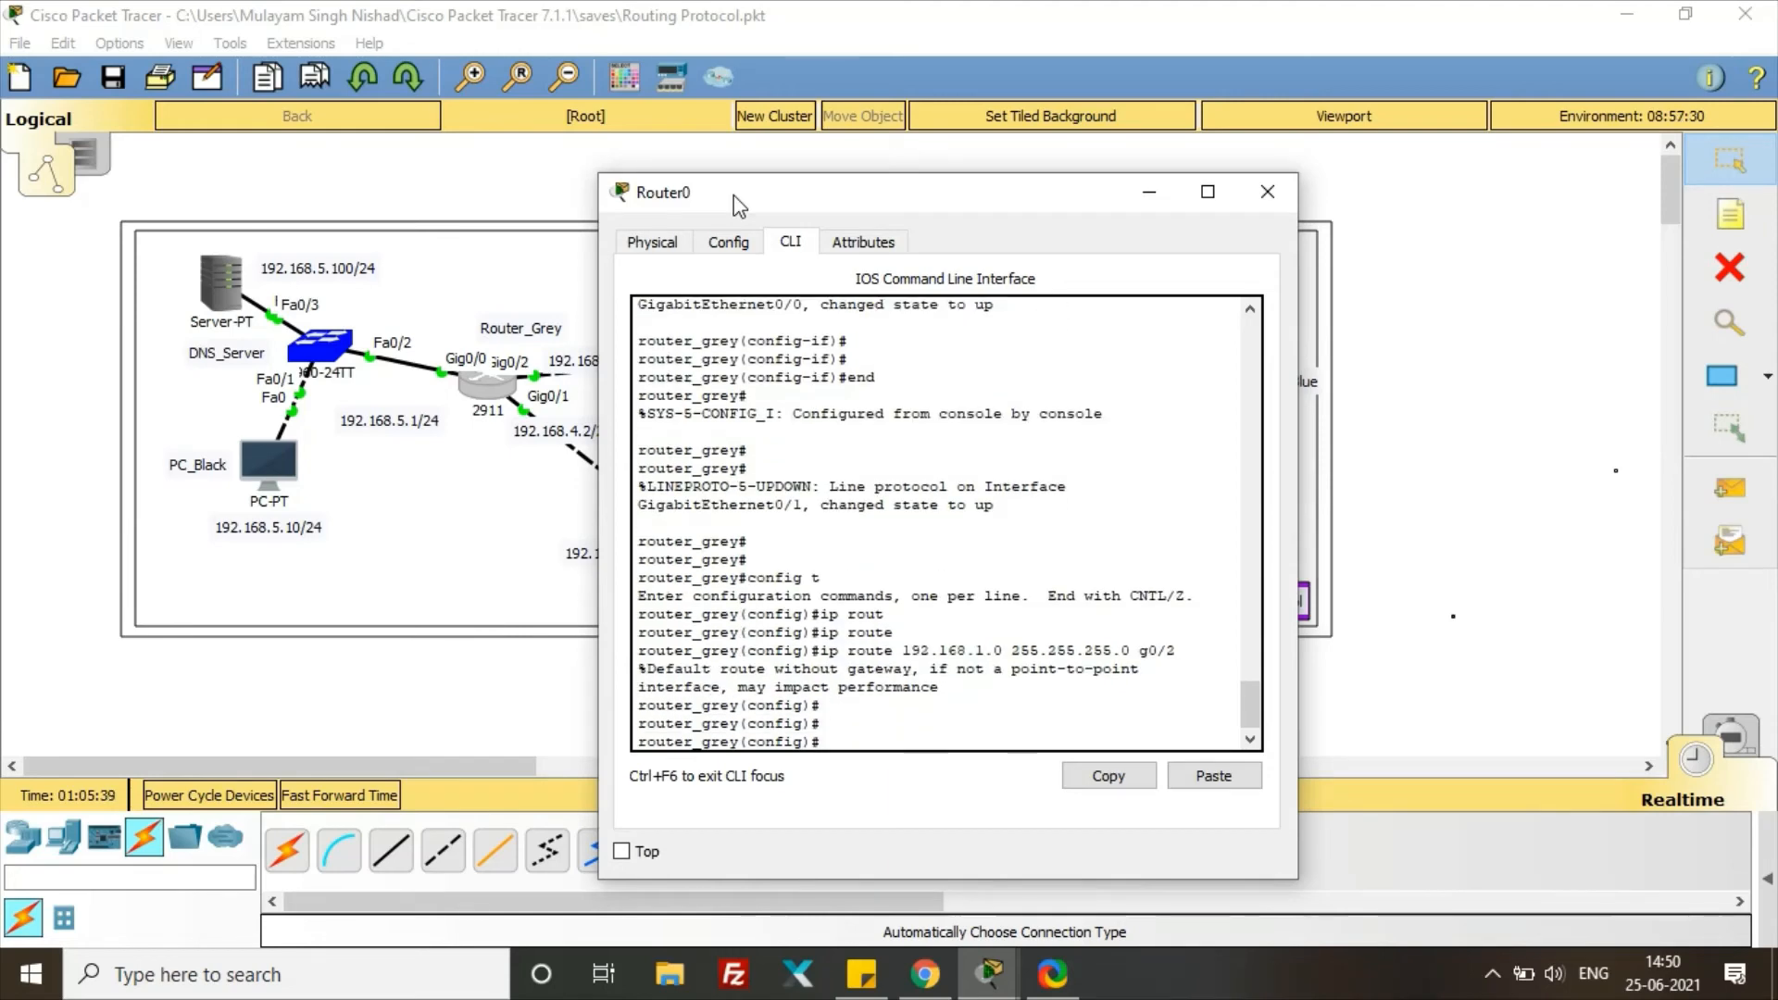
Step: Leave Router_Grey's configuration mode with the end command
type("end")
key("Return")
key("Return")
key("Return")
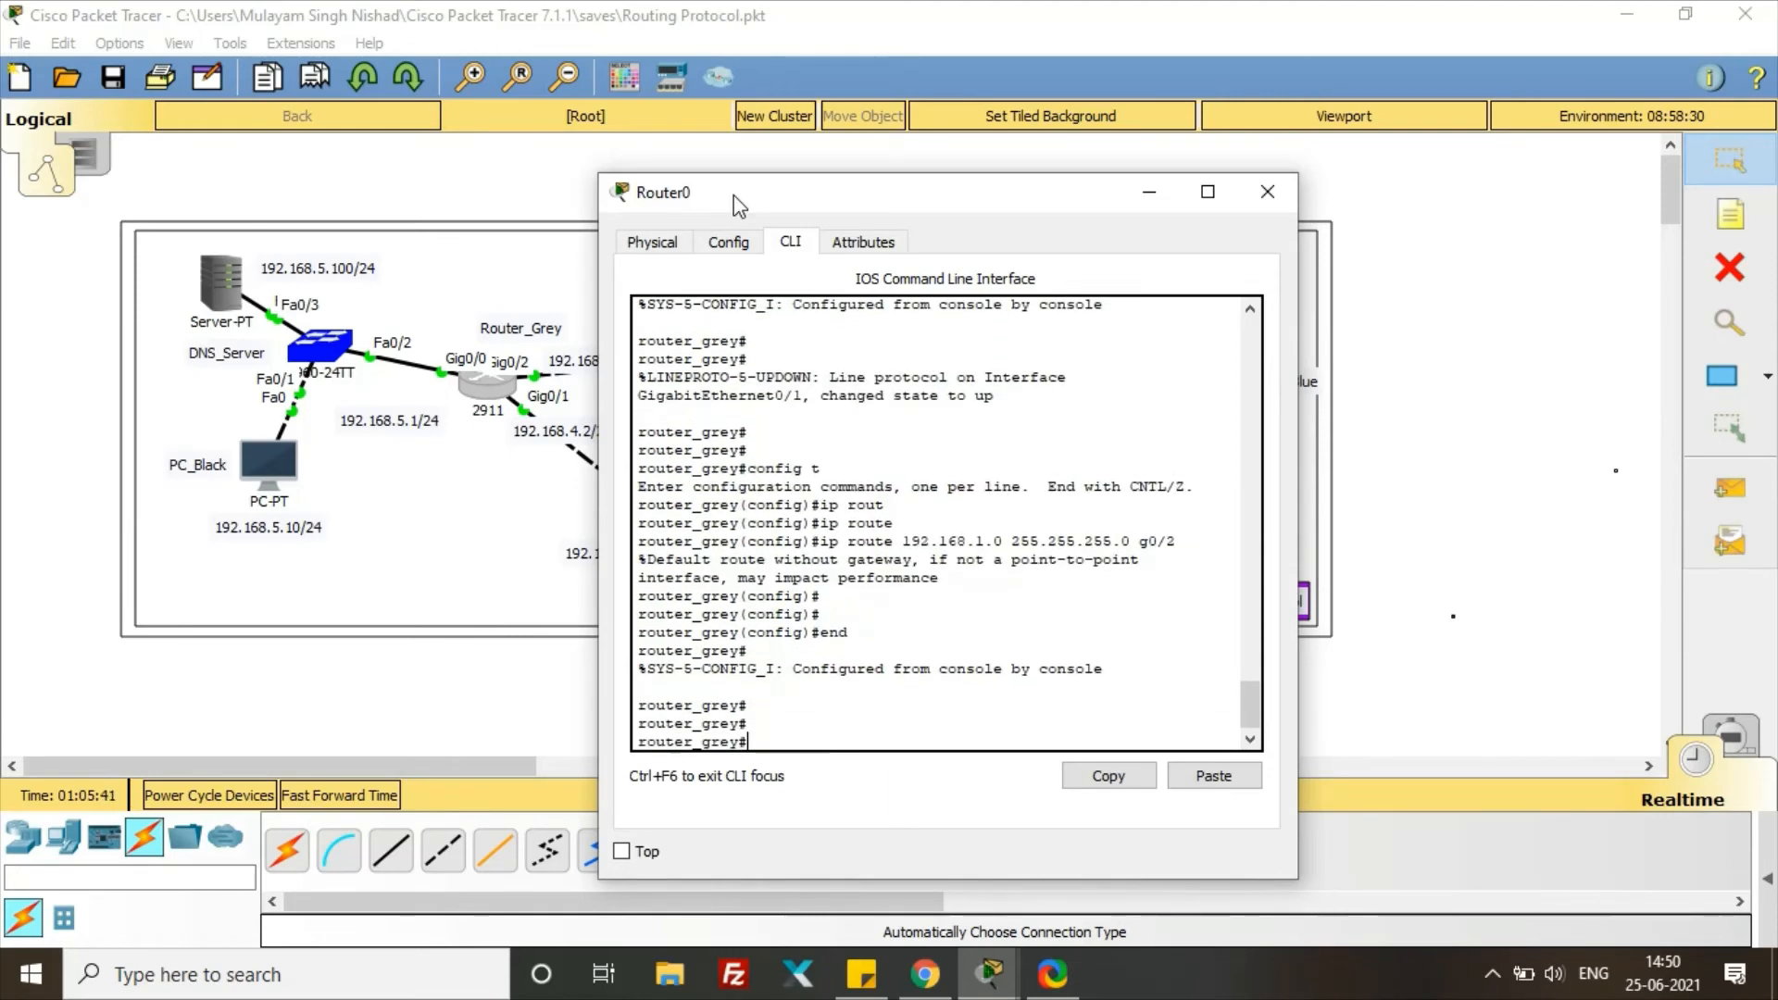
Step: Ping 192.168.1.10 from Router_Grey's command line and examine the echo replies
type("ping 192.168.1.10")
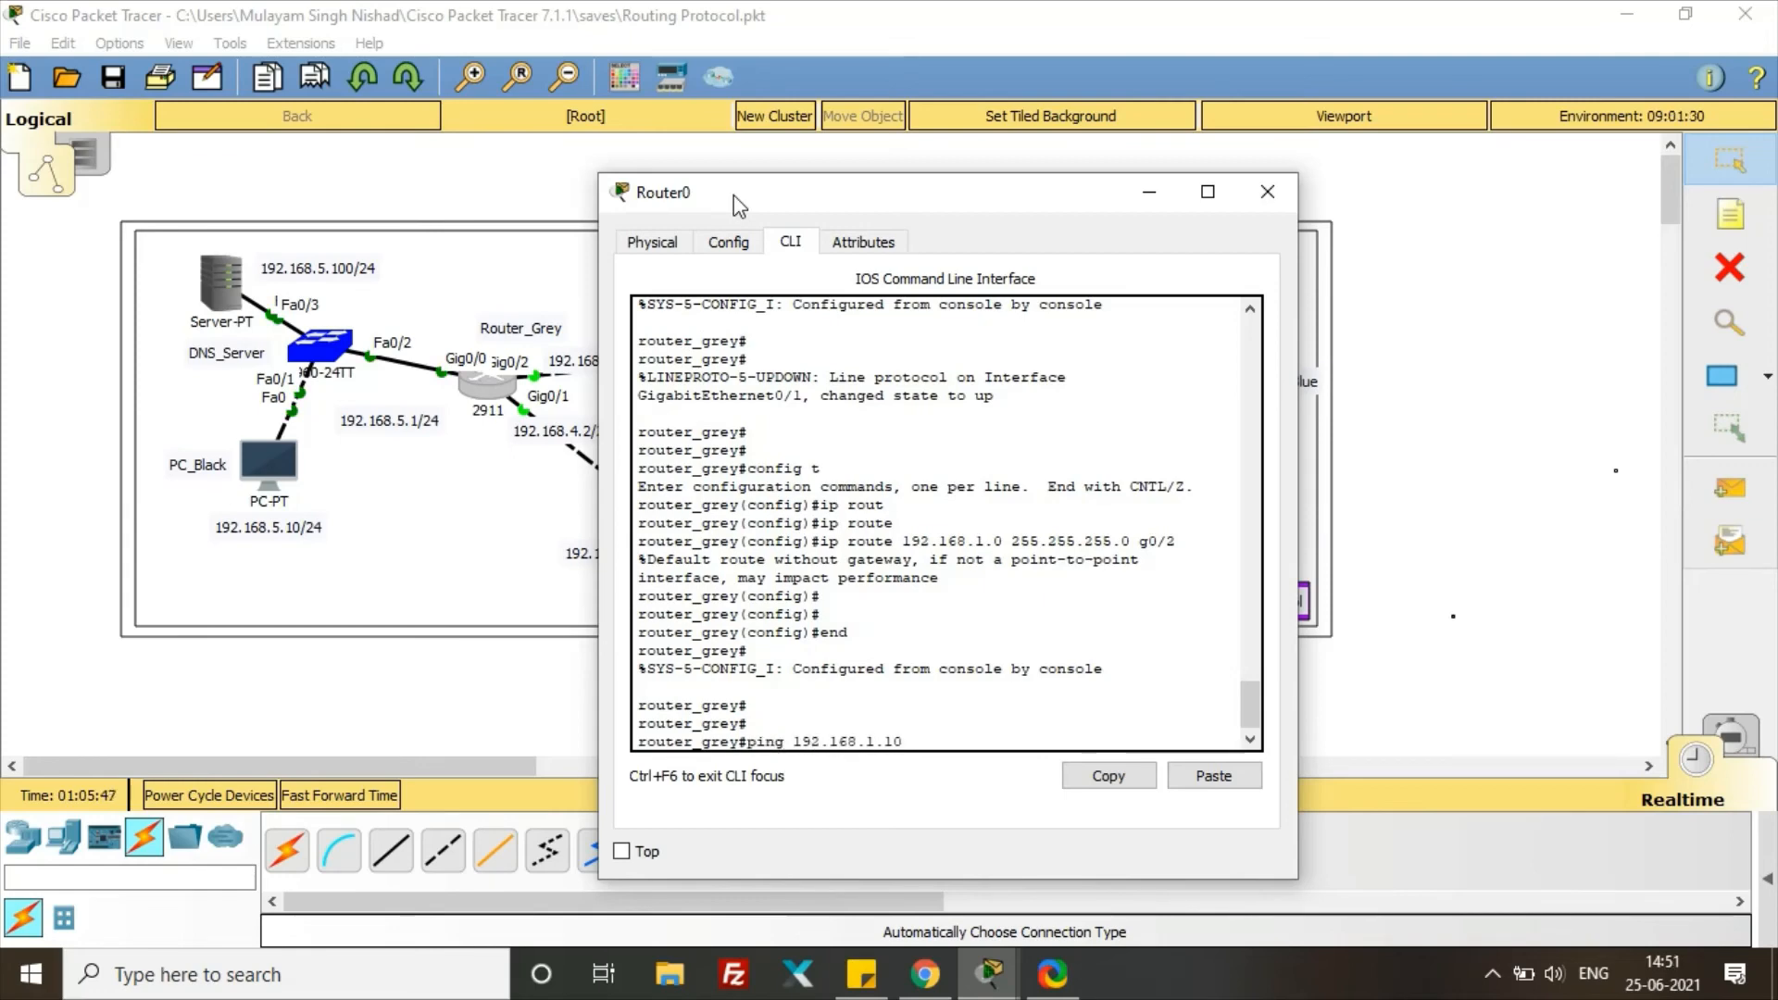
key("Return")
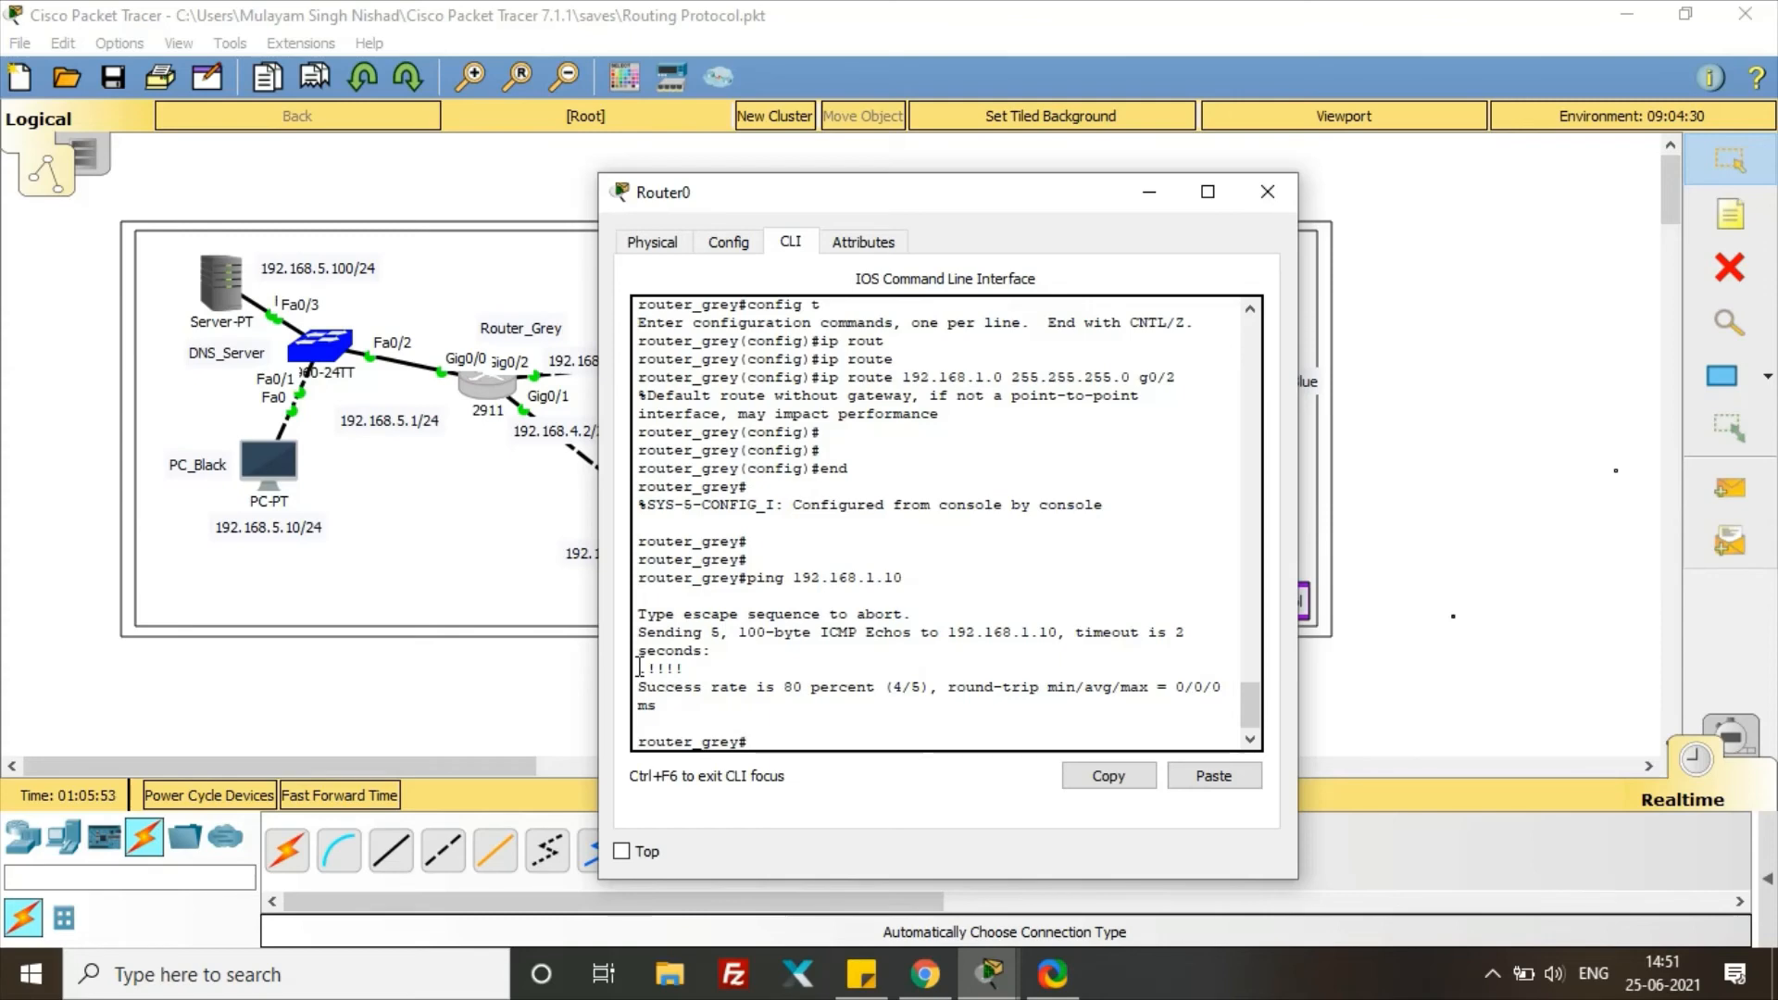
left_click_drag(639, 666, 695, 669)
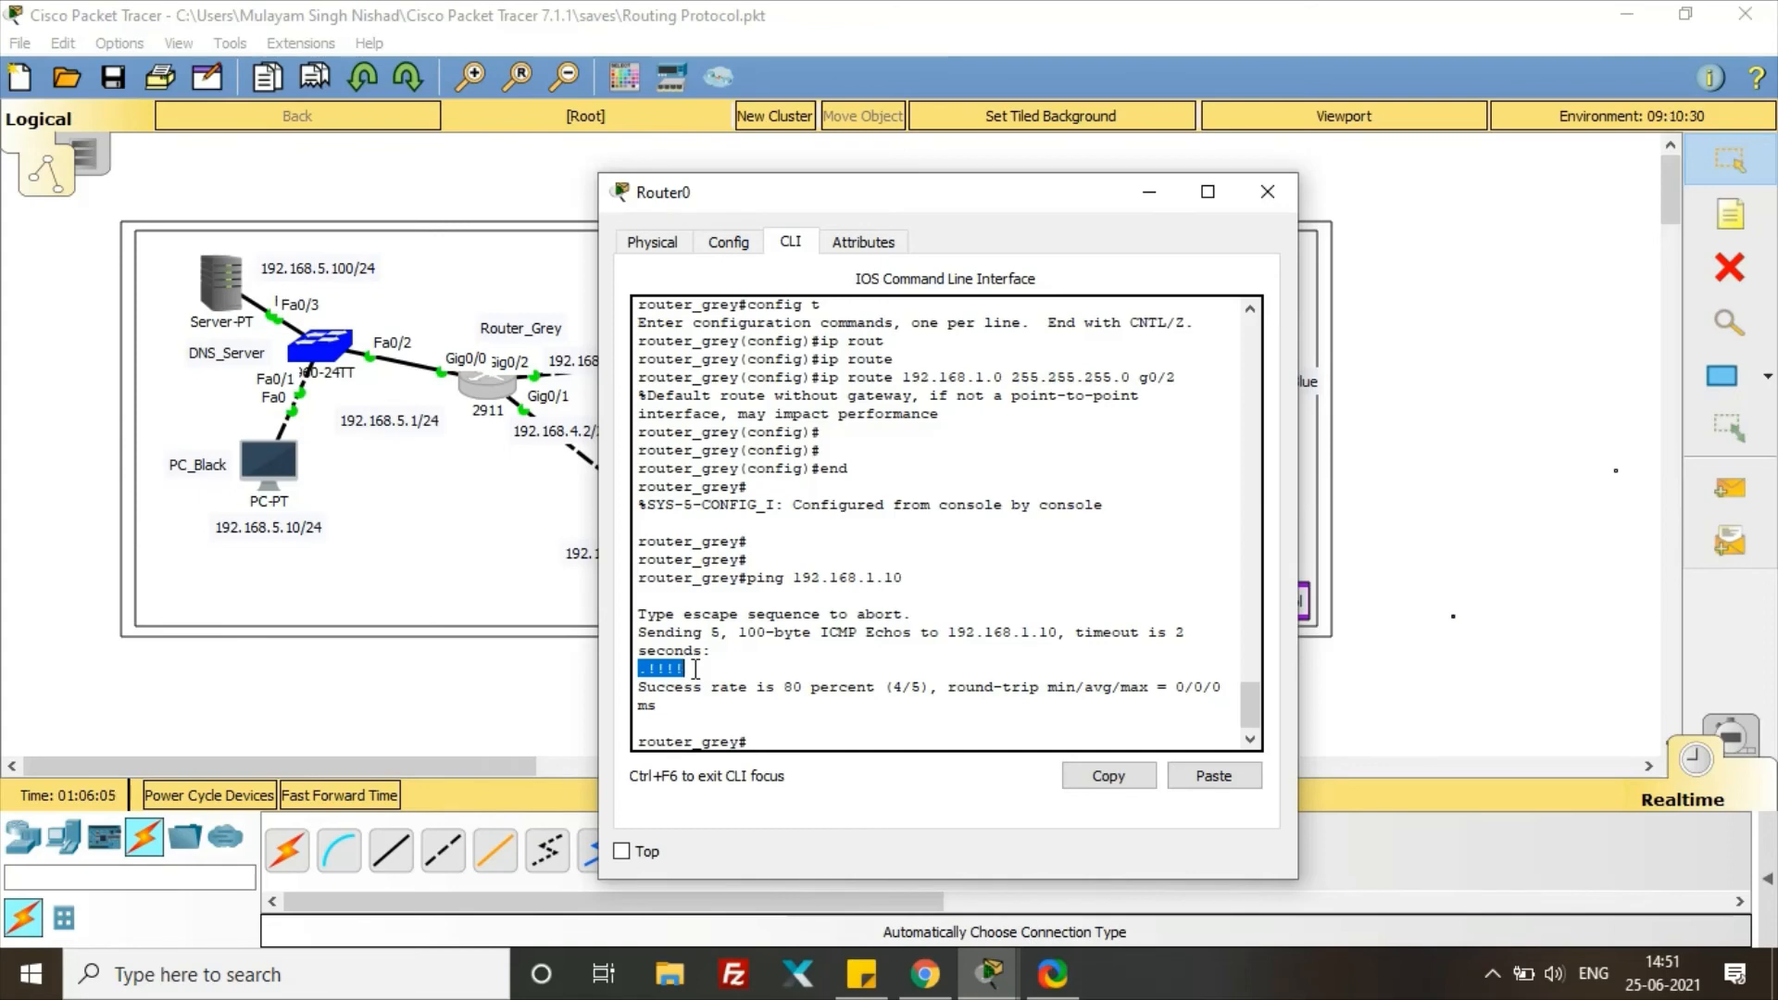
left_click(776, 731)
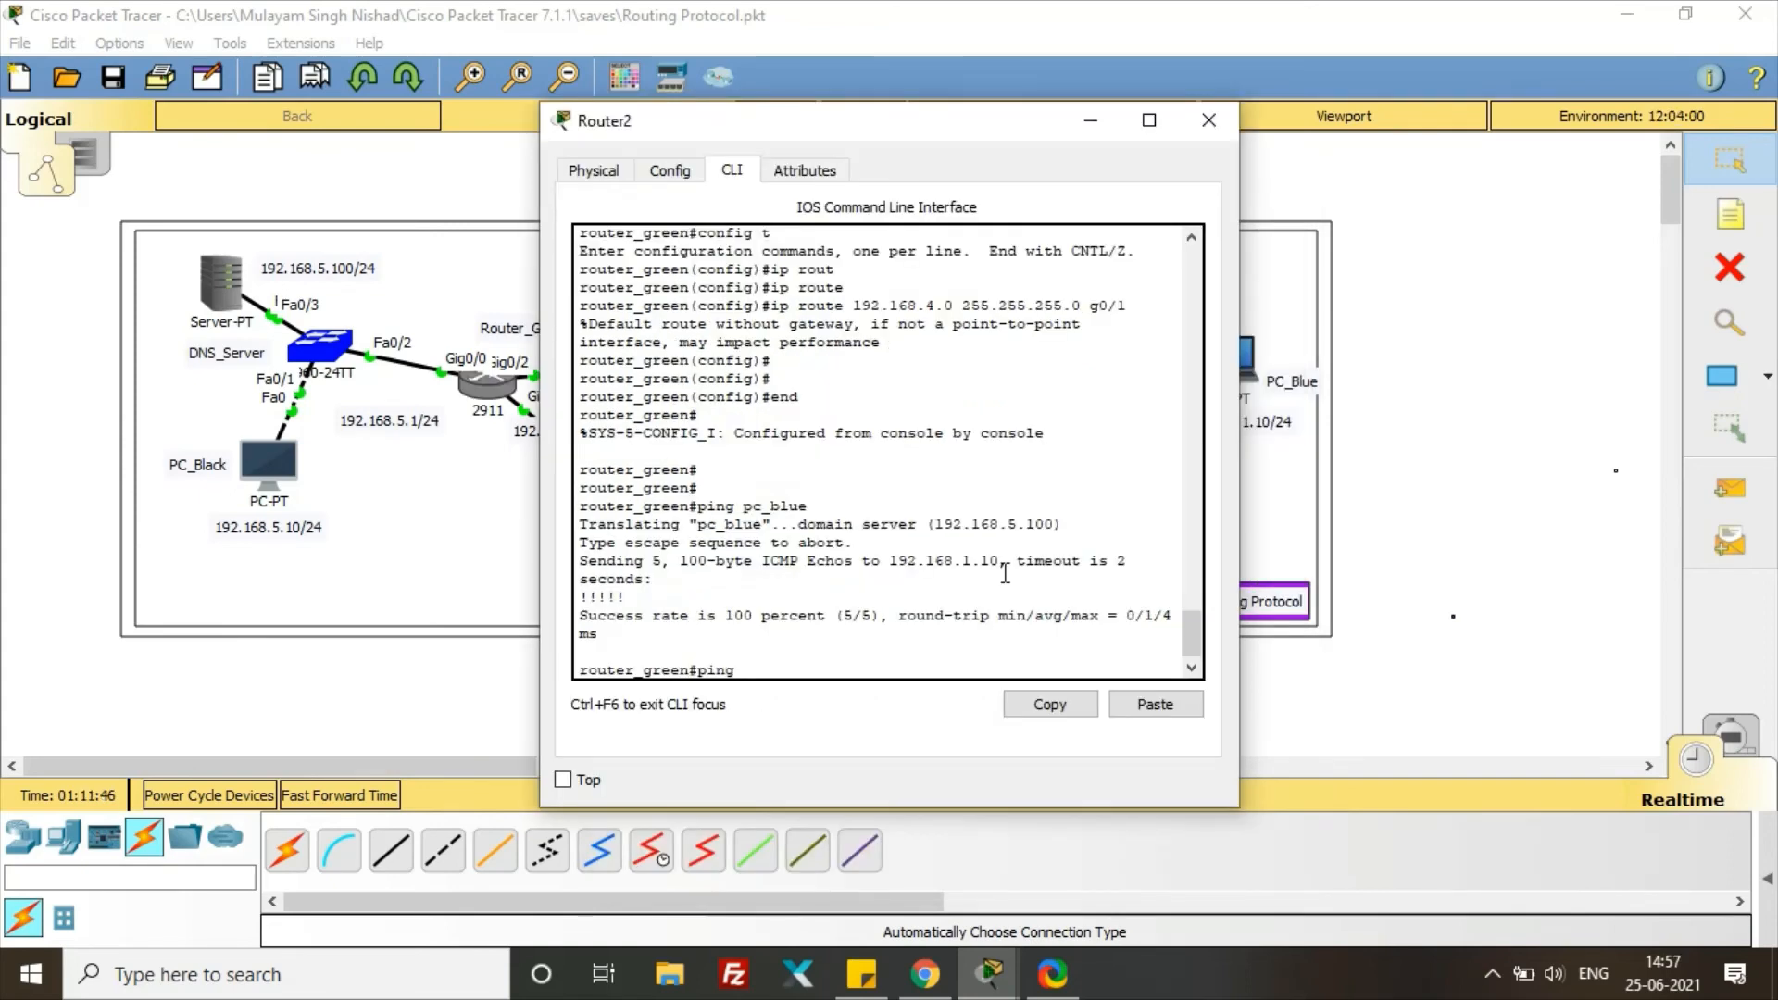
Step: Ping pc_black and dns_server by name from Router_Green's command line
type("pc_black")
key("Return")
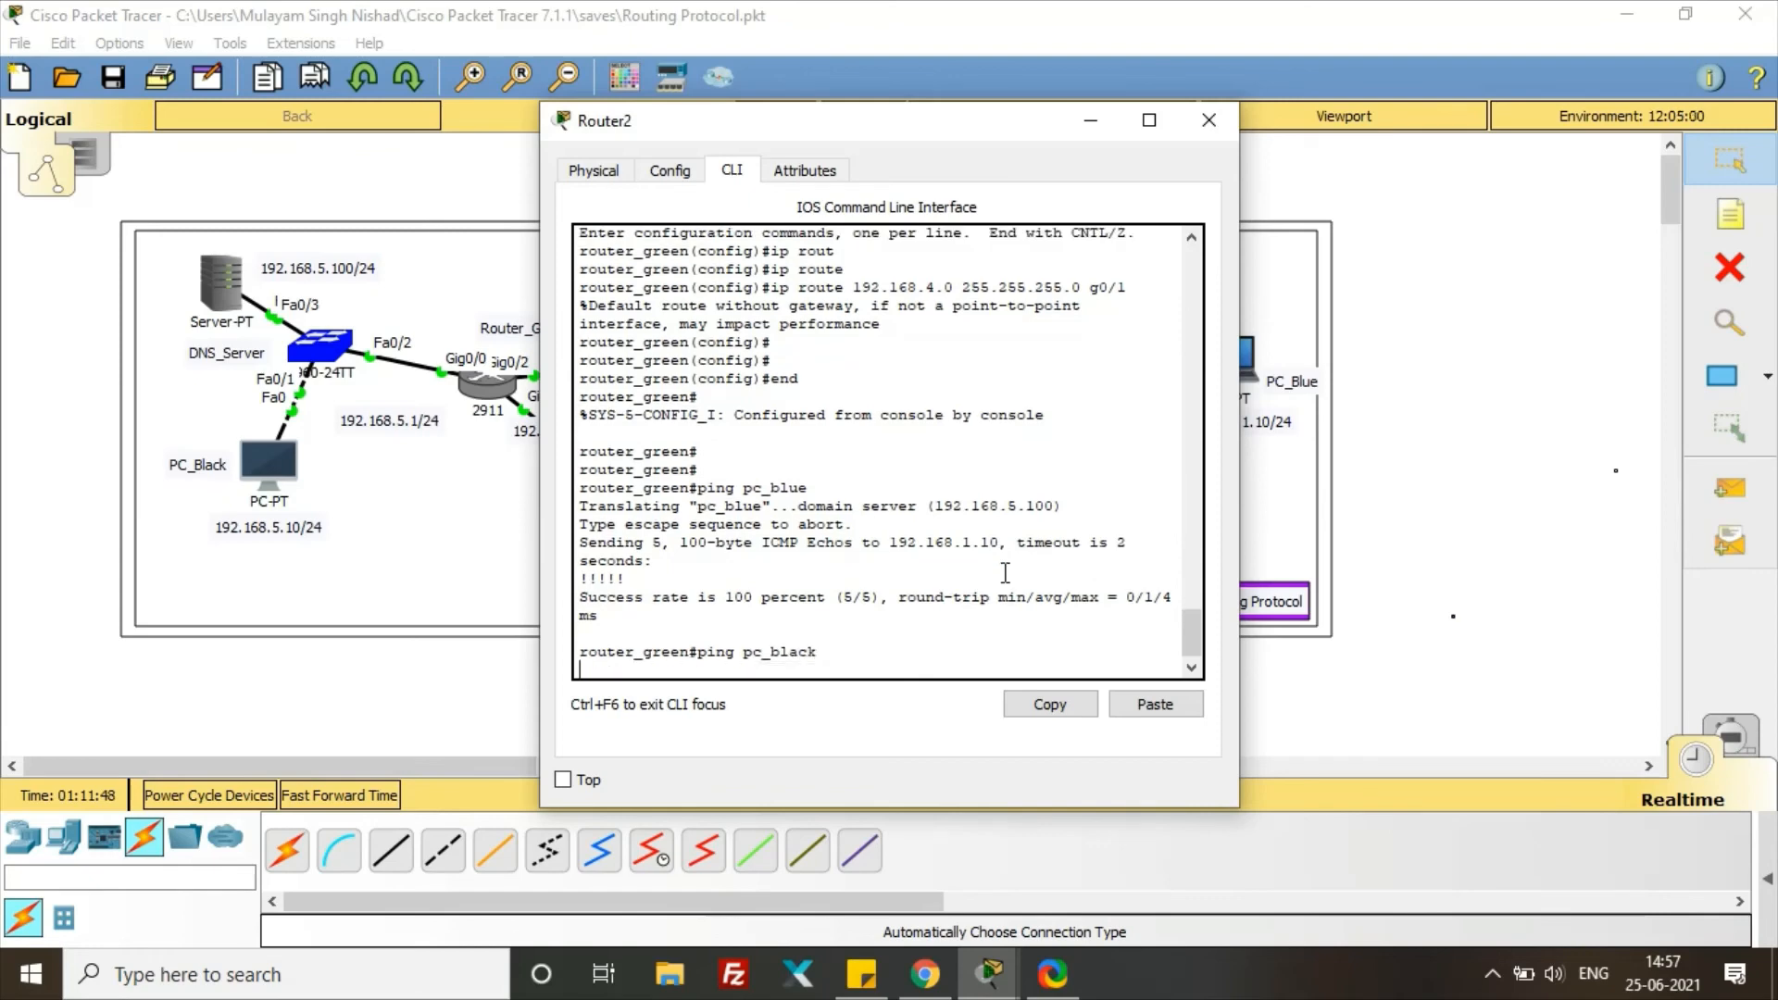
type("p")
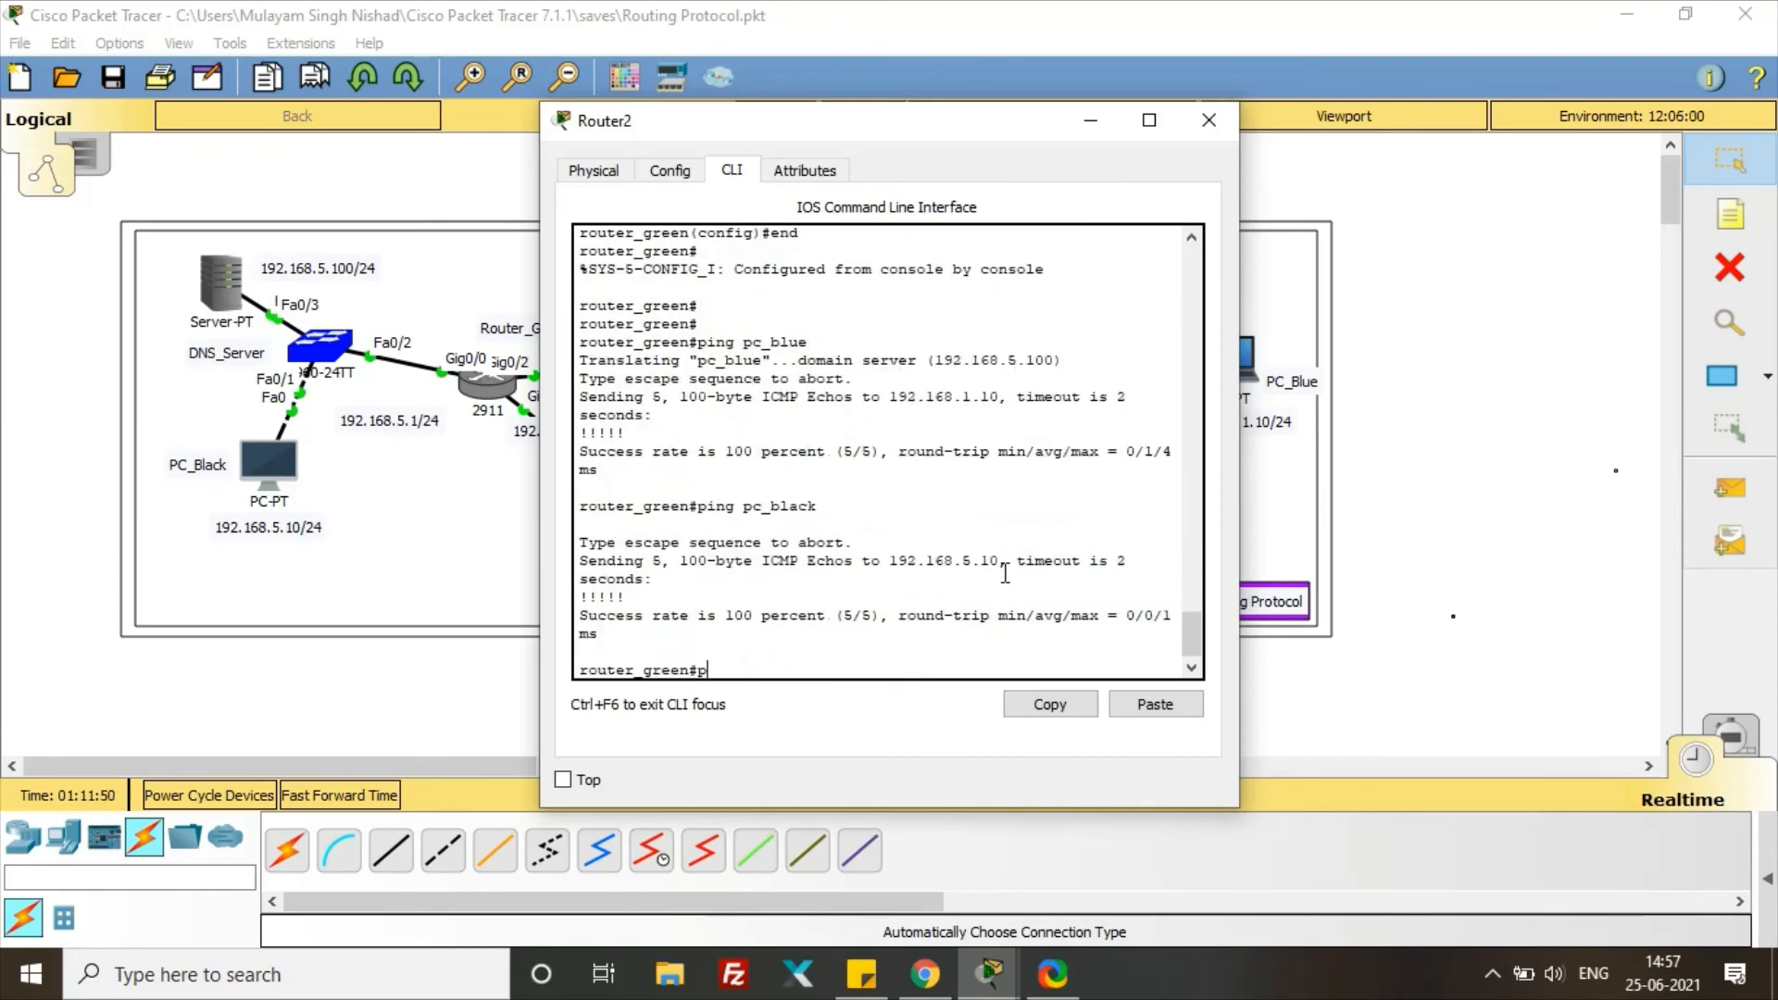
type("ing dns_serve")
type("r")
key("Return")
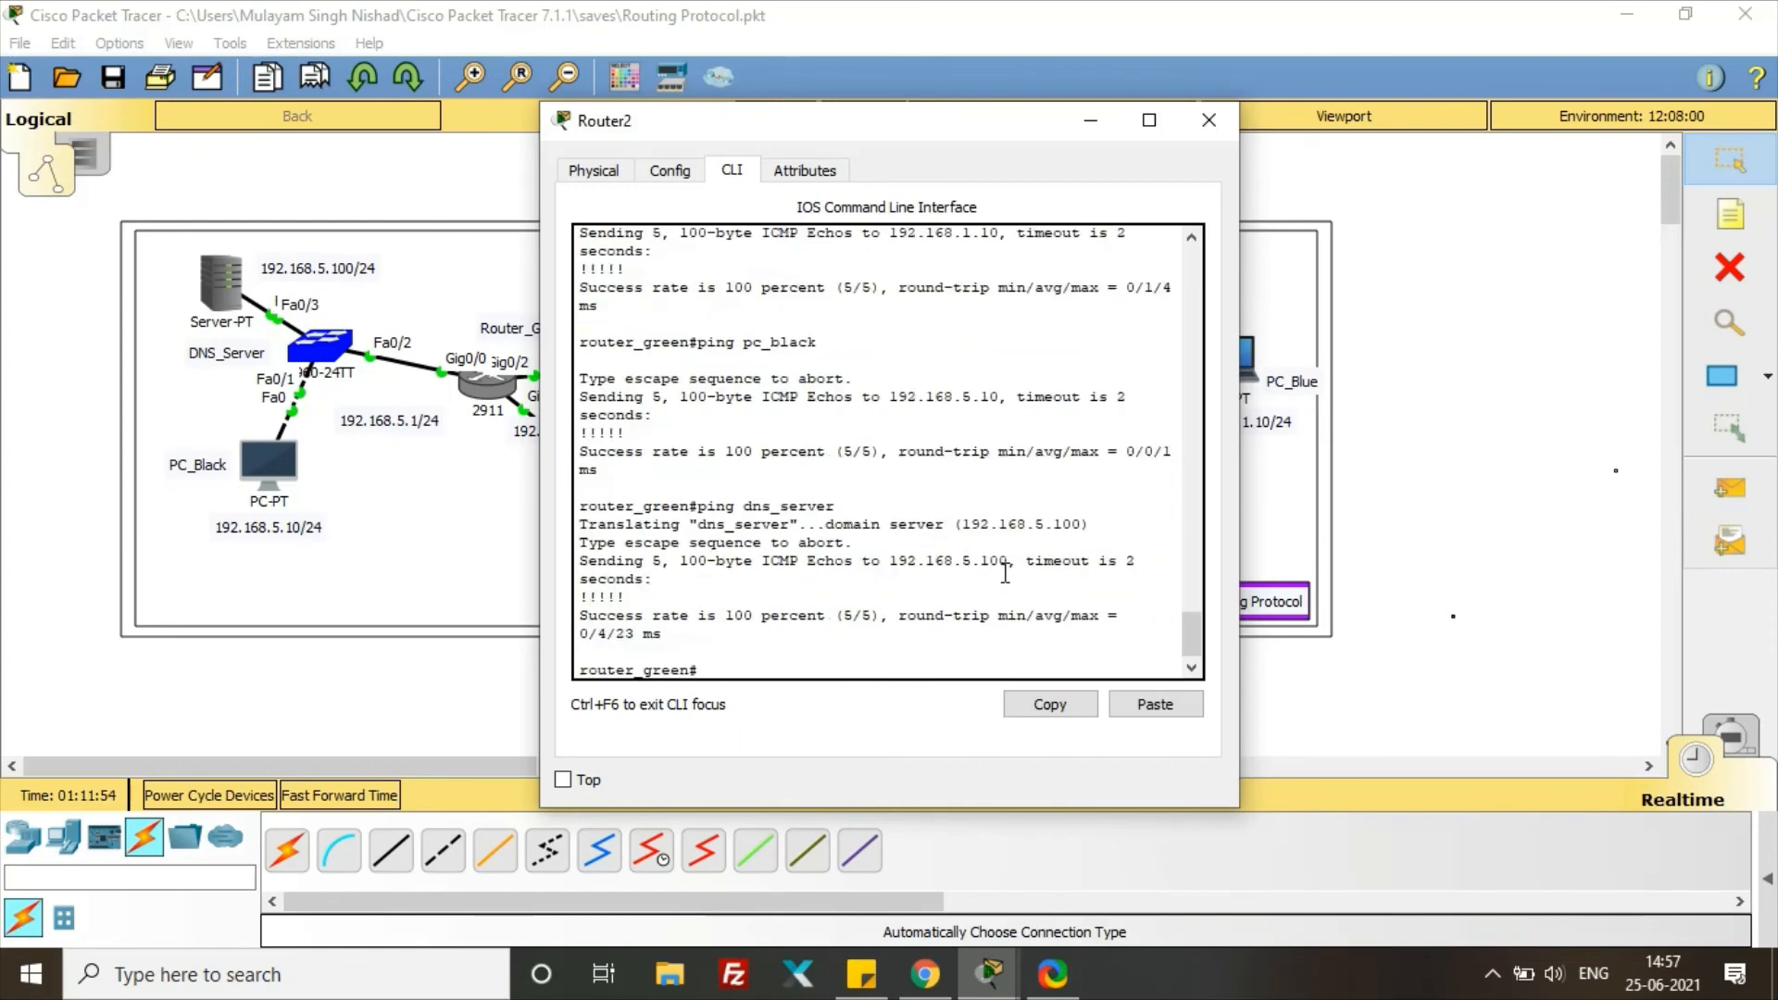
Step: Ping router_silver by name from Router_Green's command line and start entering another router ping
type("ping router_silver")
key("Return")
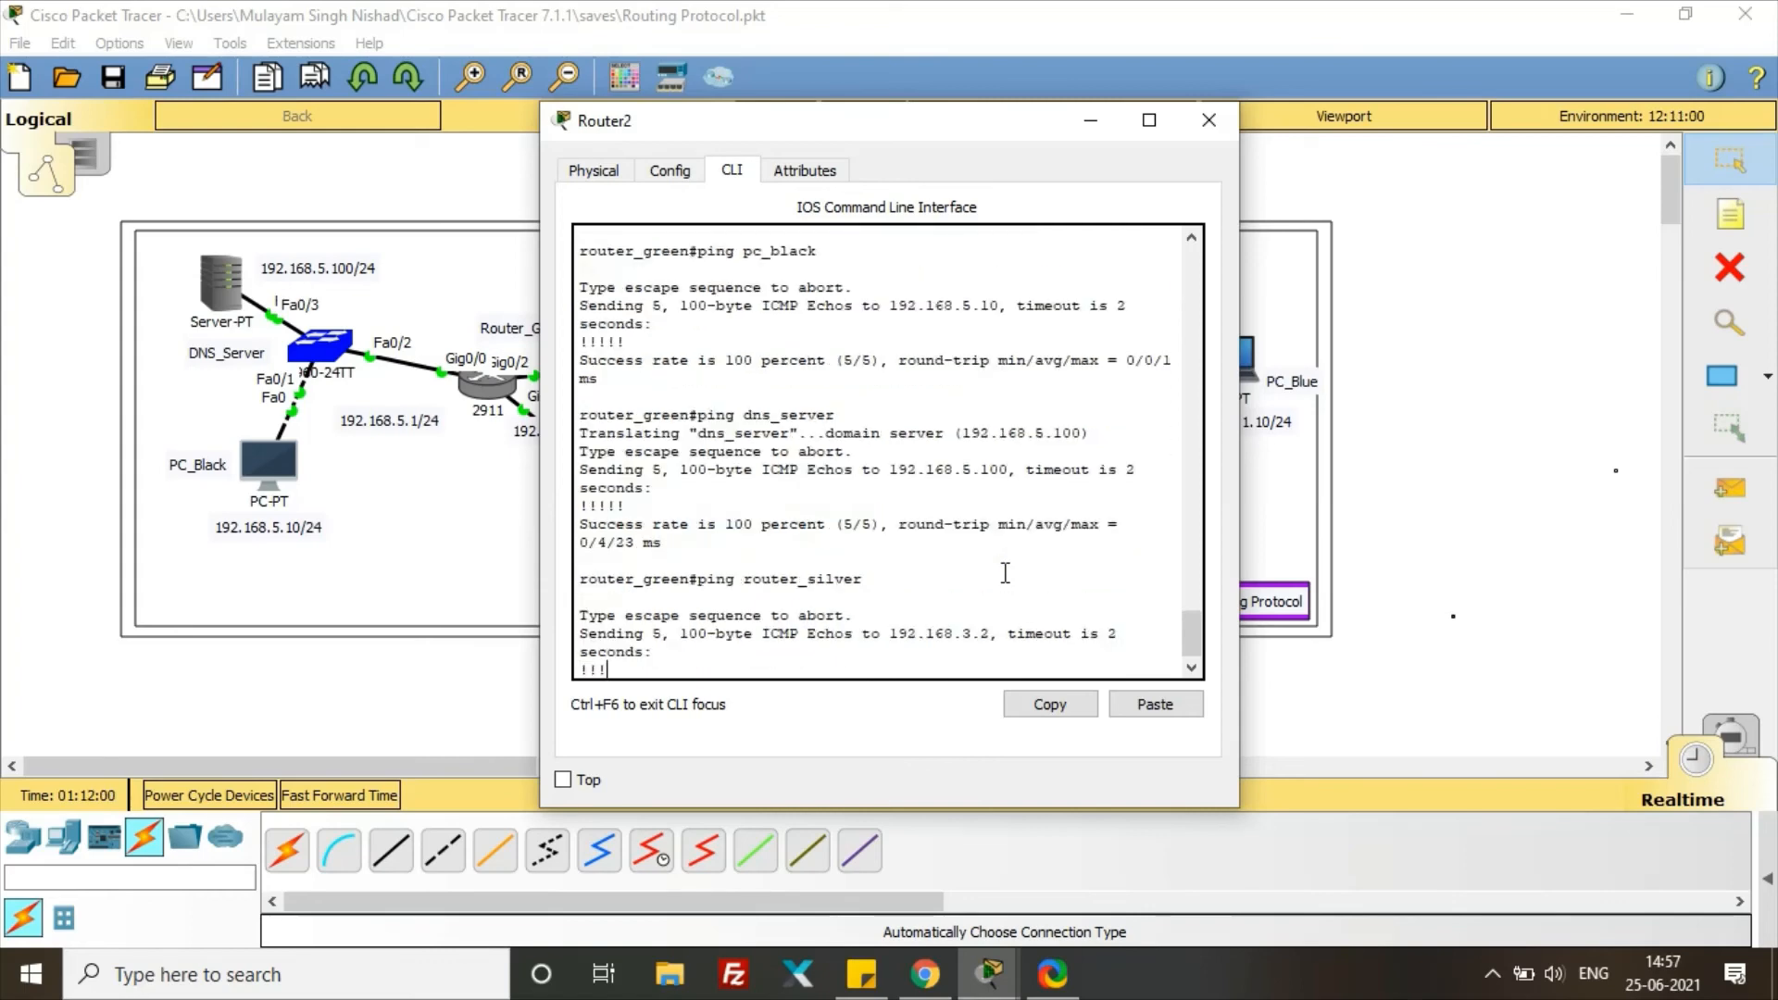
type("ping rotuer")
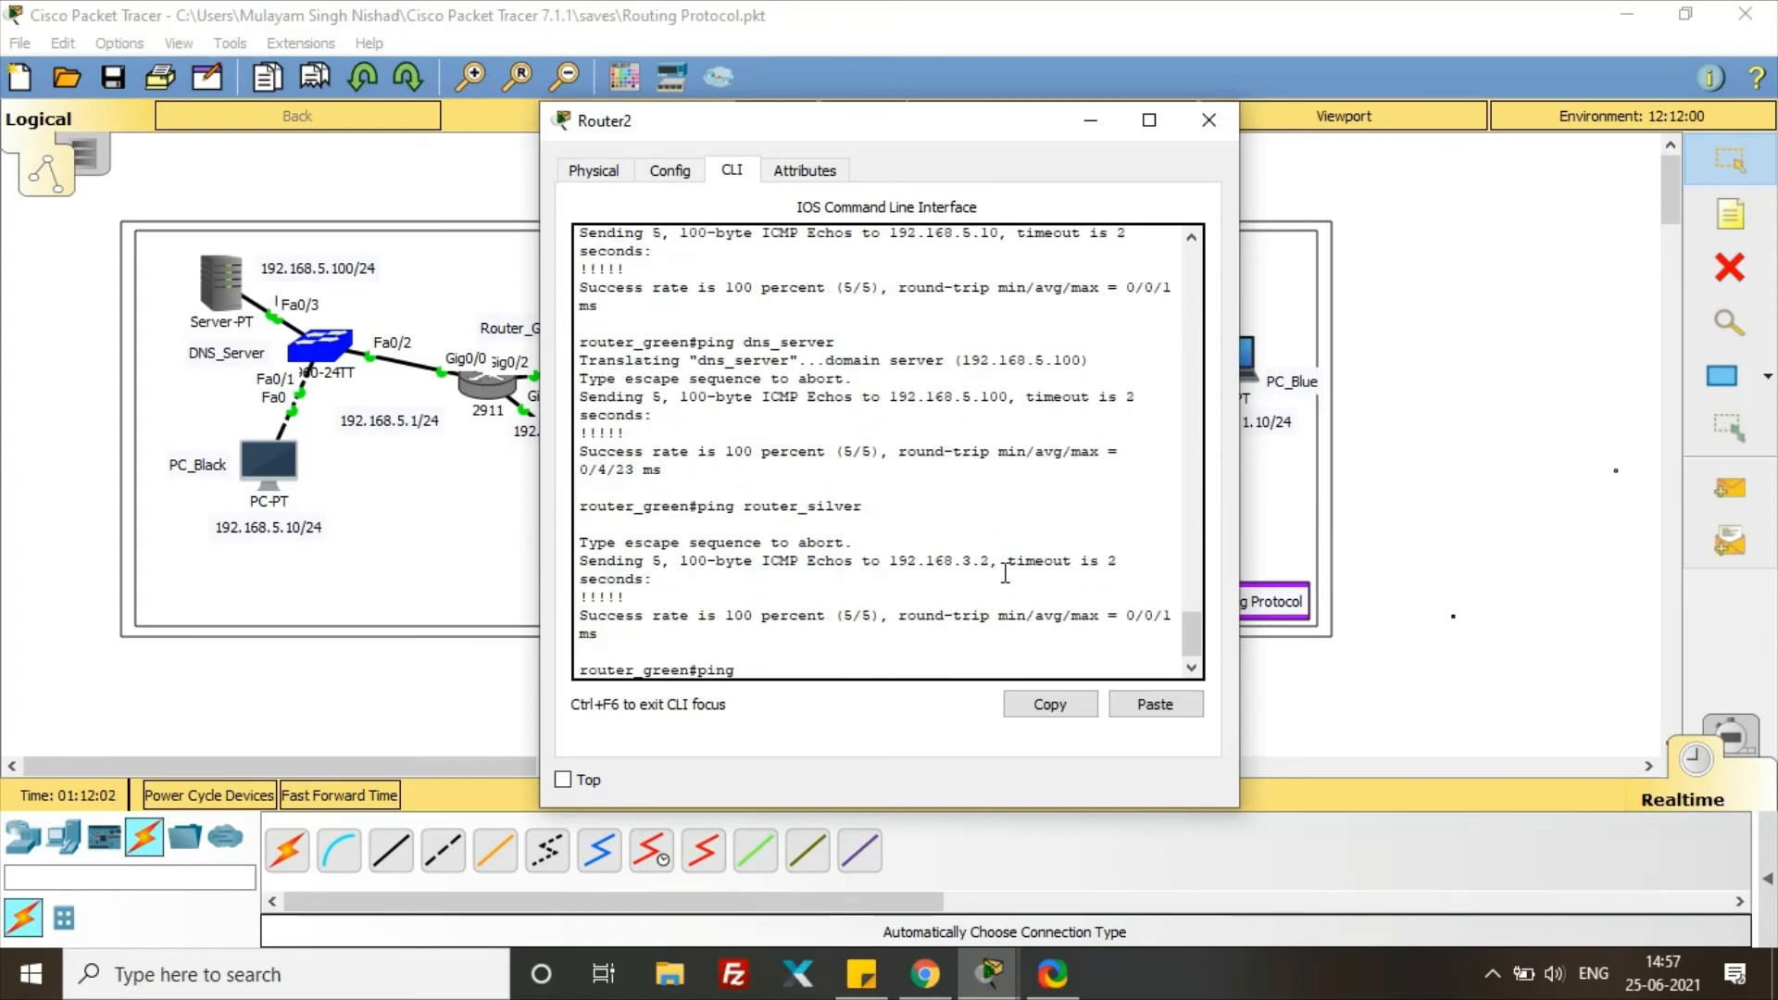
type("_gree")
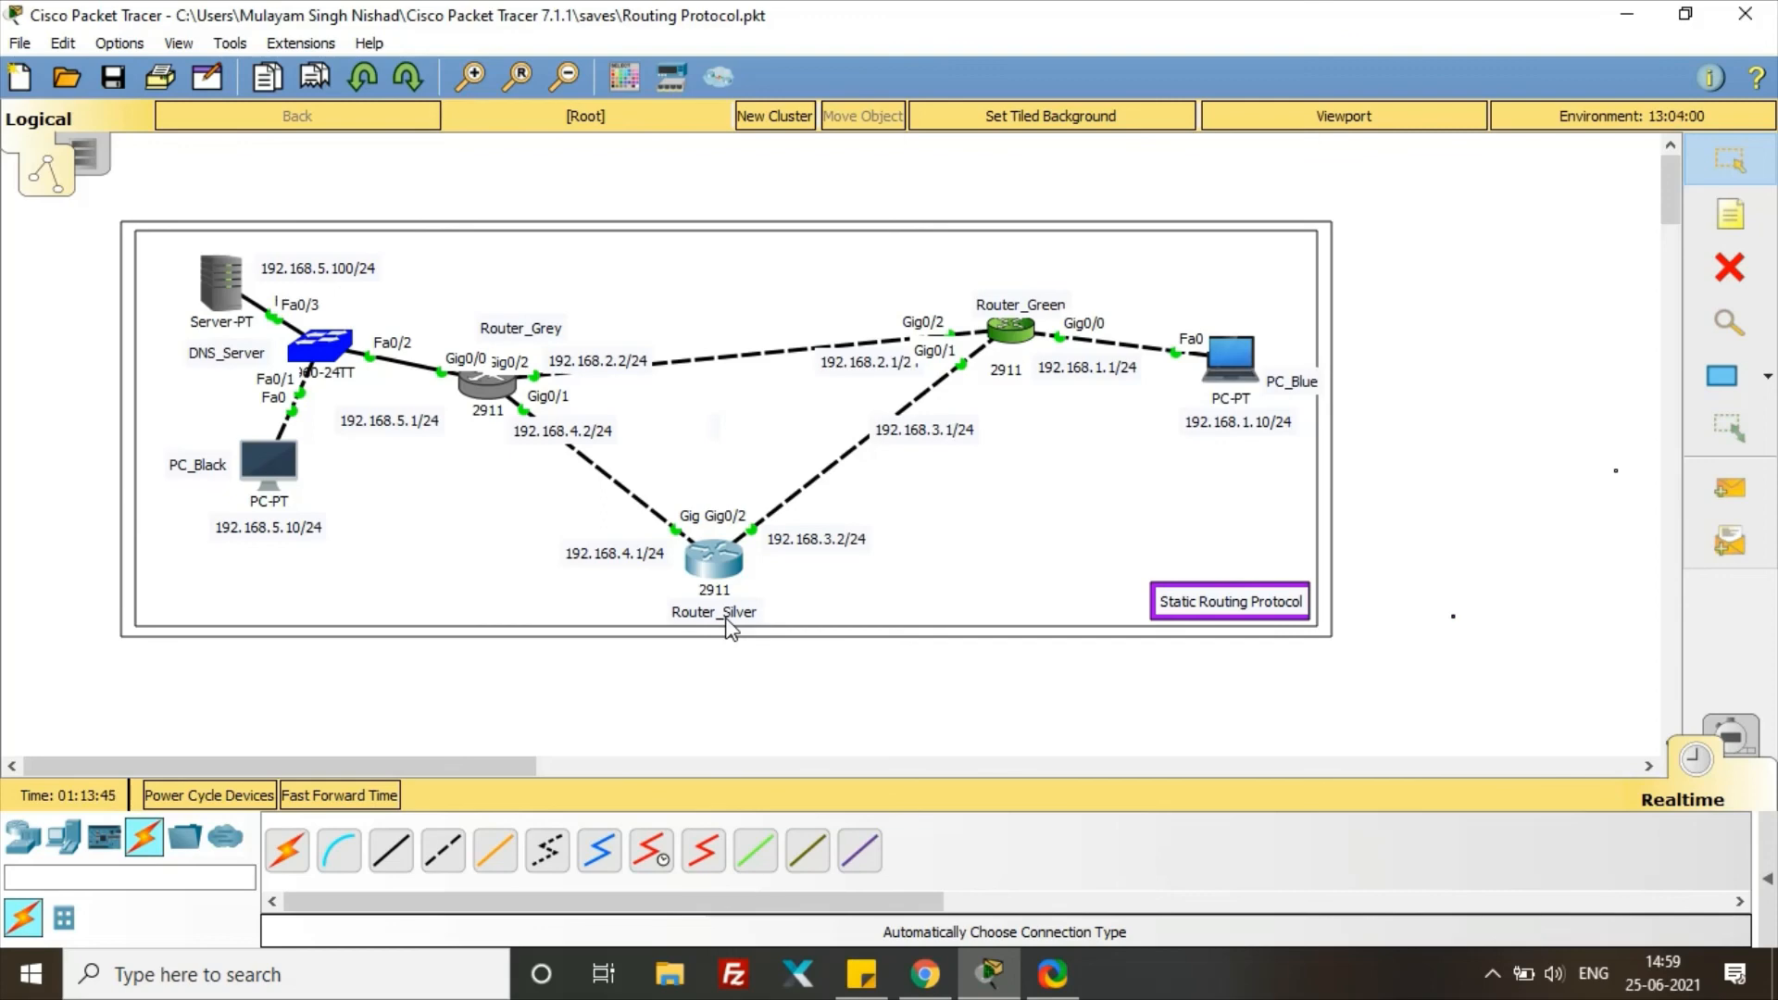
Step: Open the DNS service on DNS_Server and look through the router_green, router_grey and router_silver records
left_click(226, 280)
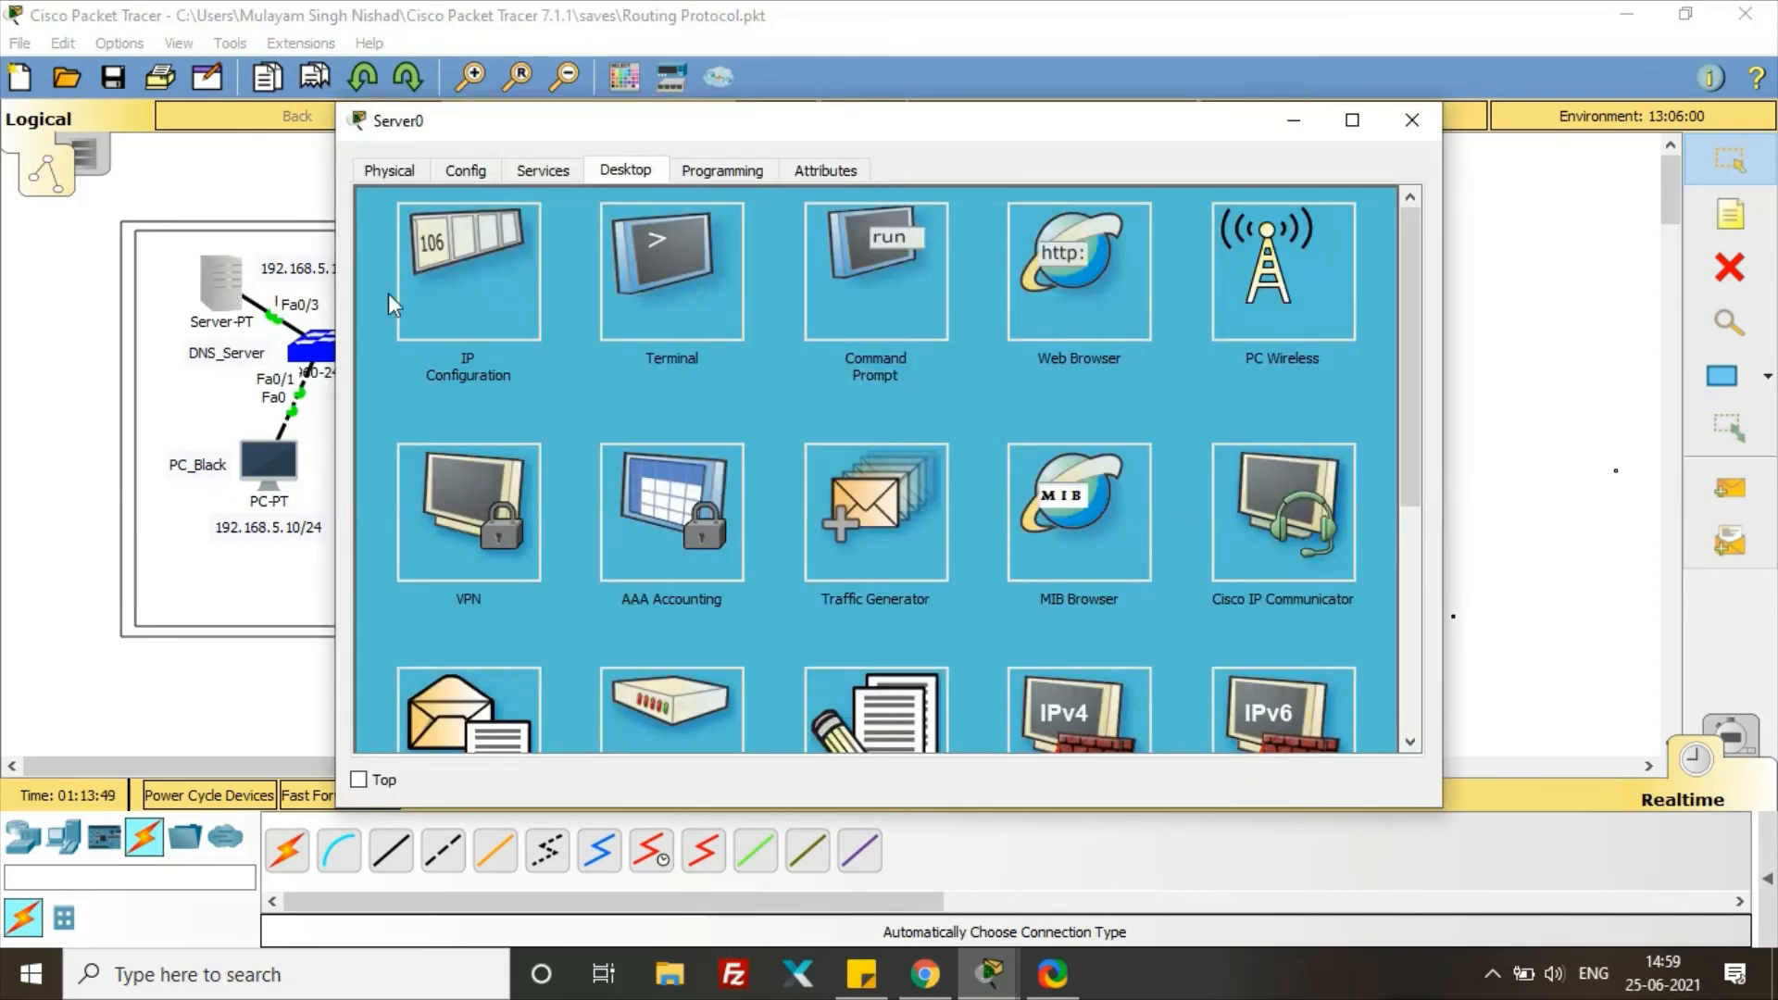
left_click(544, 175)
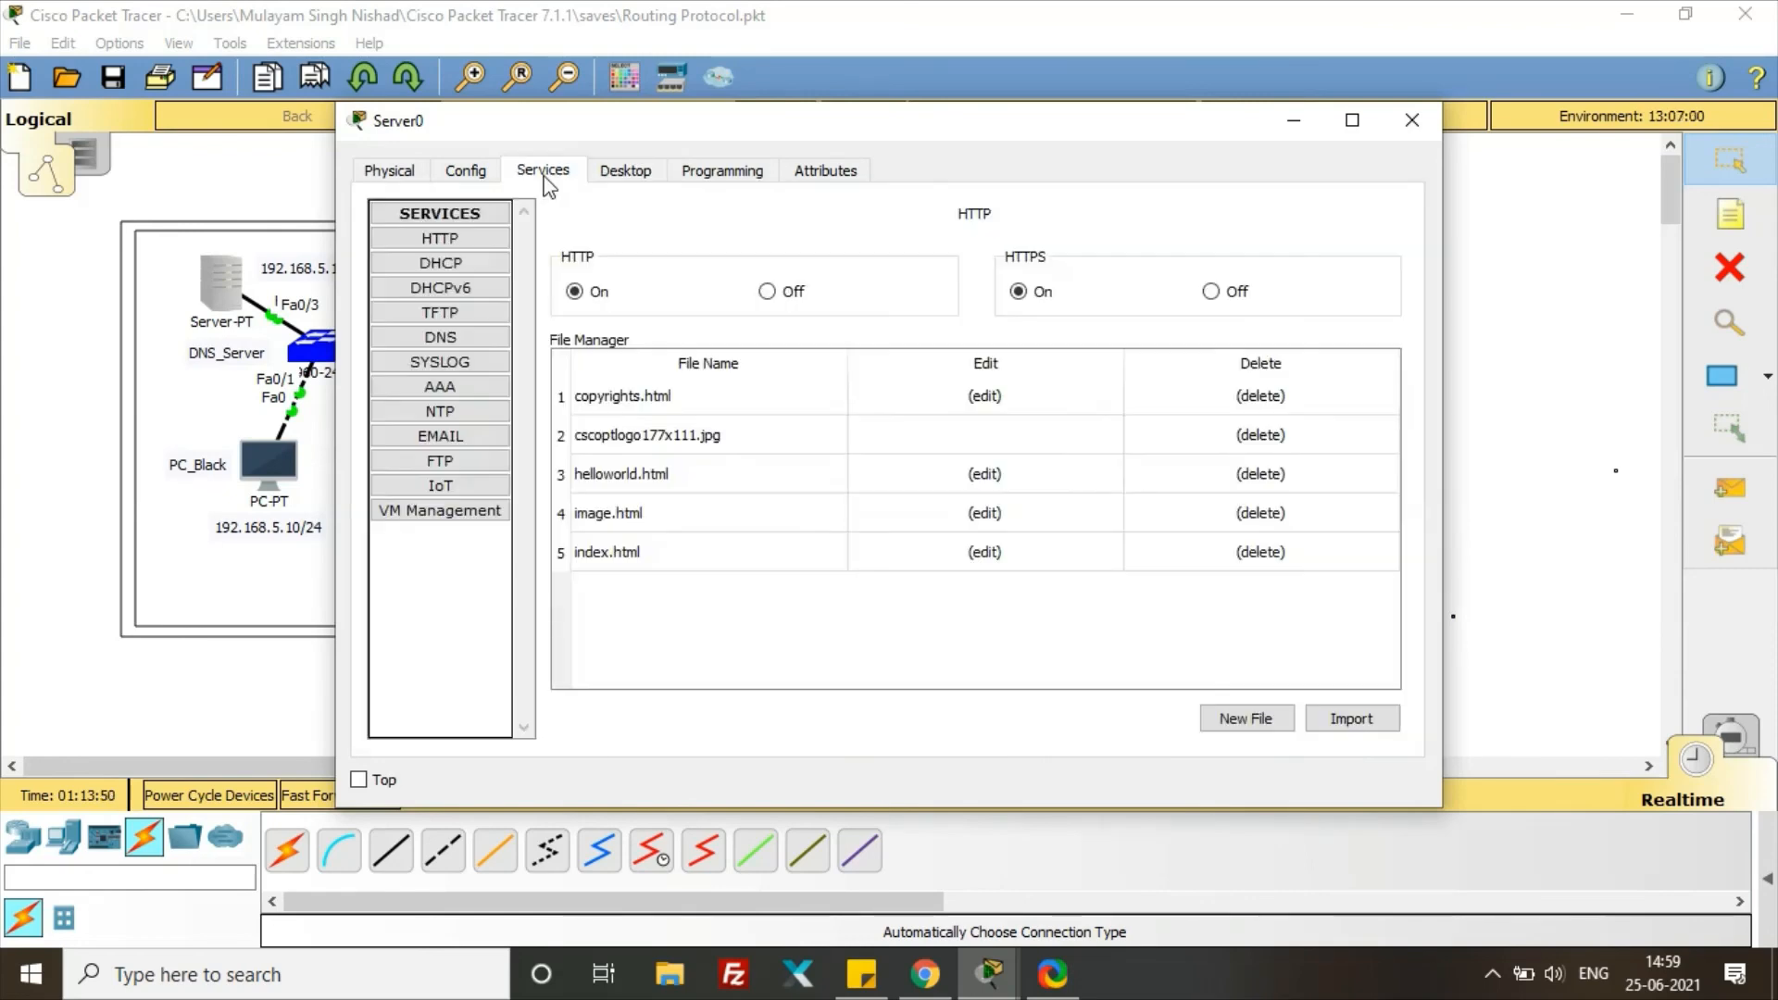
left_click(473, 343)
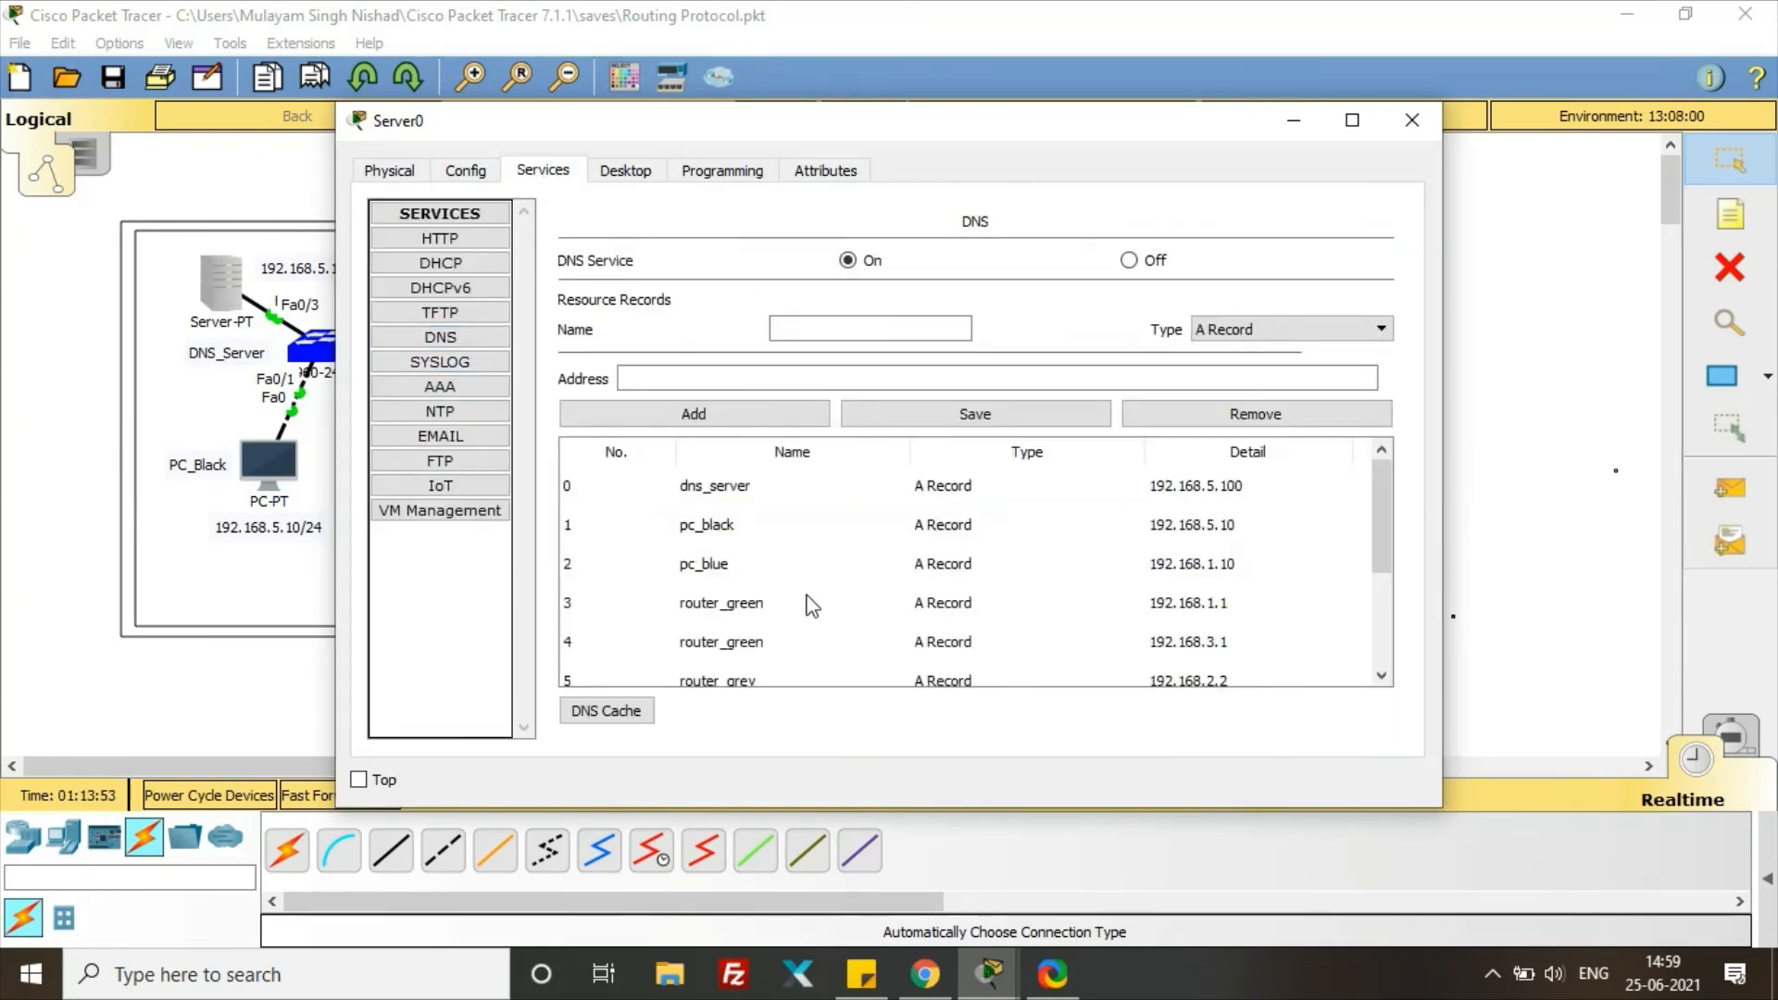
scroll(814, 611, "down", 1)
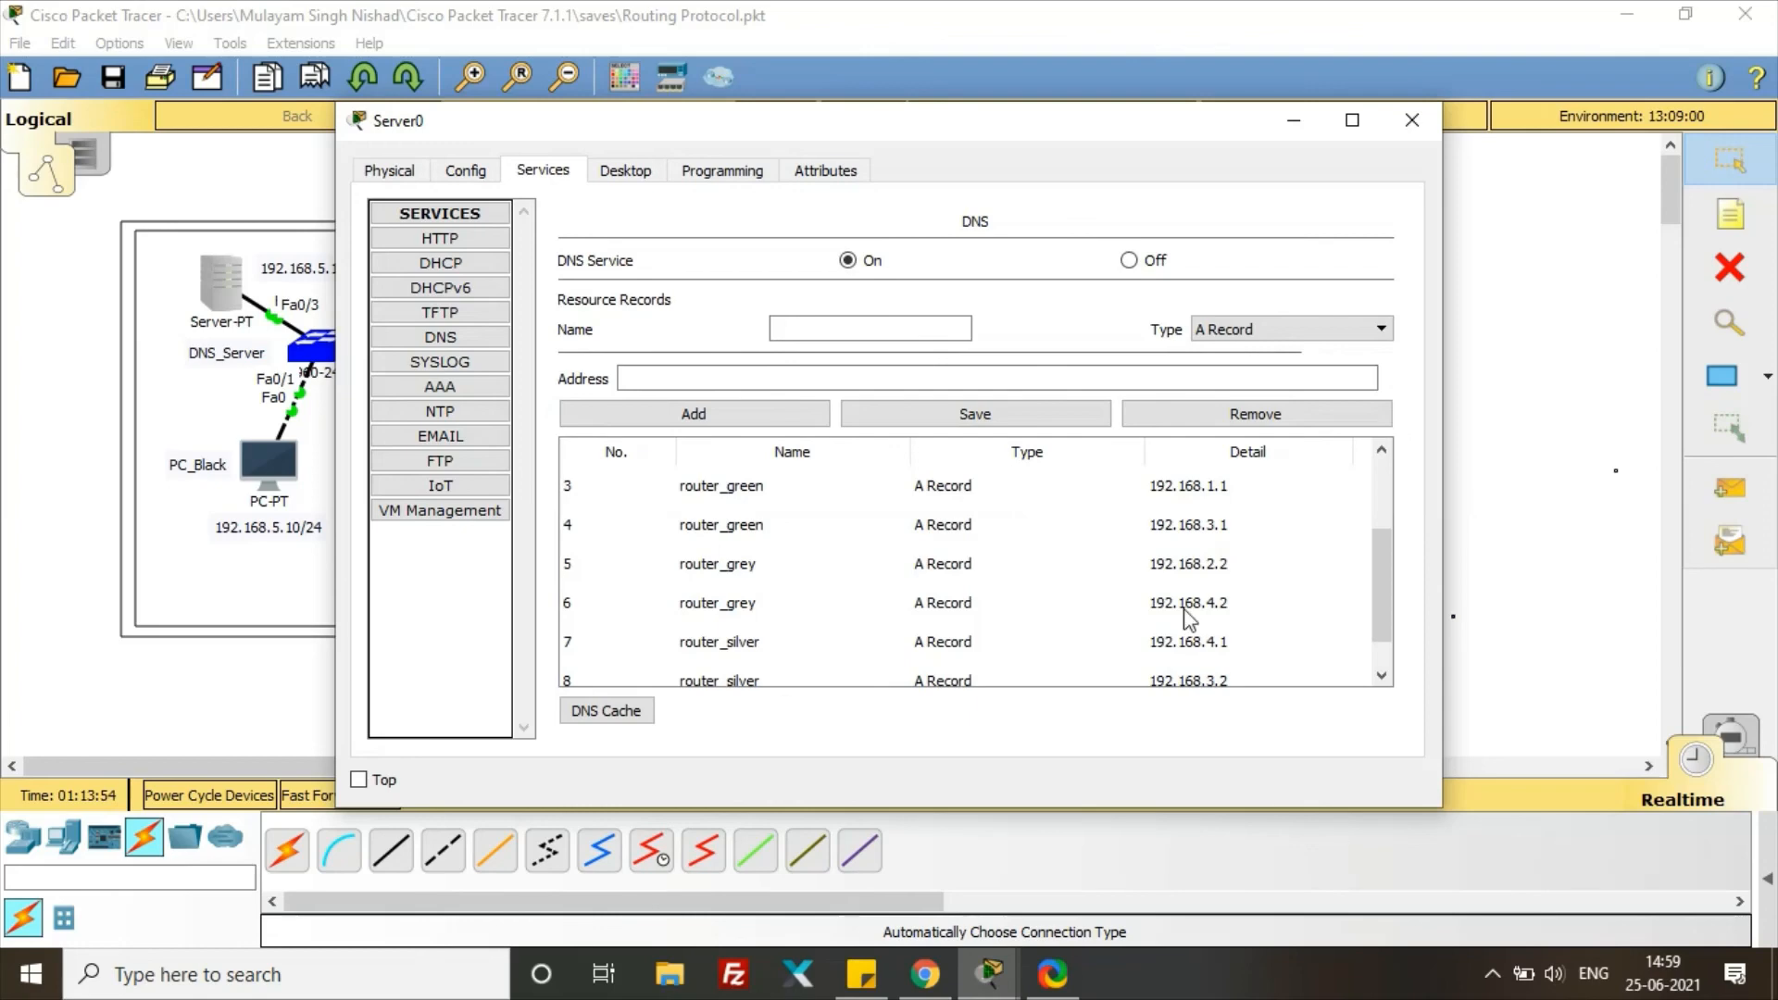
left_click(732, 527)
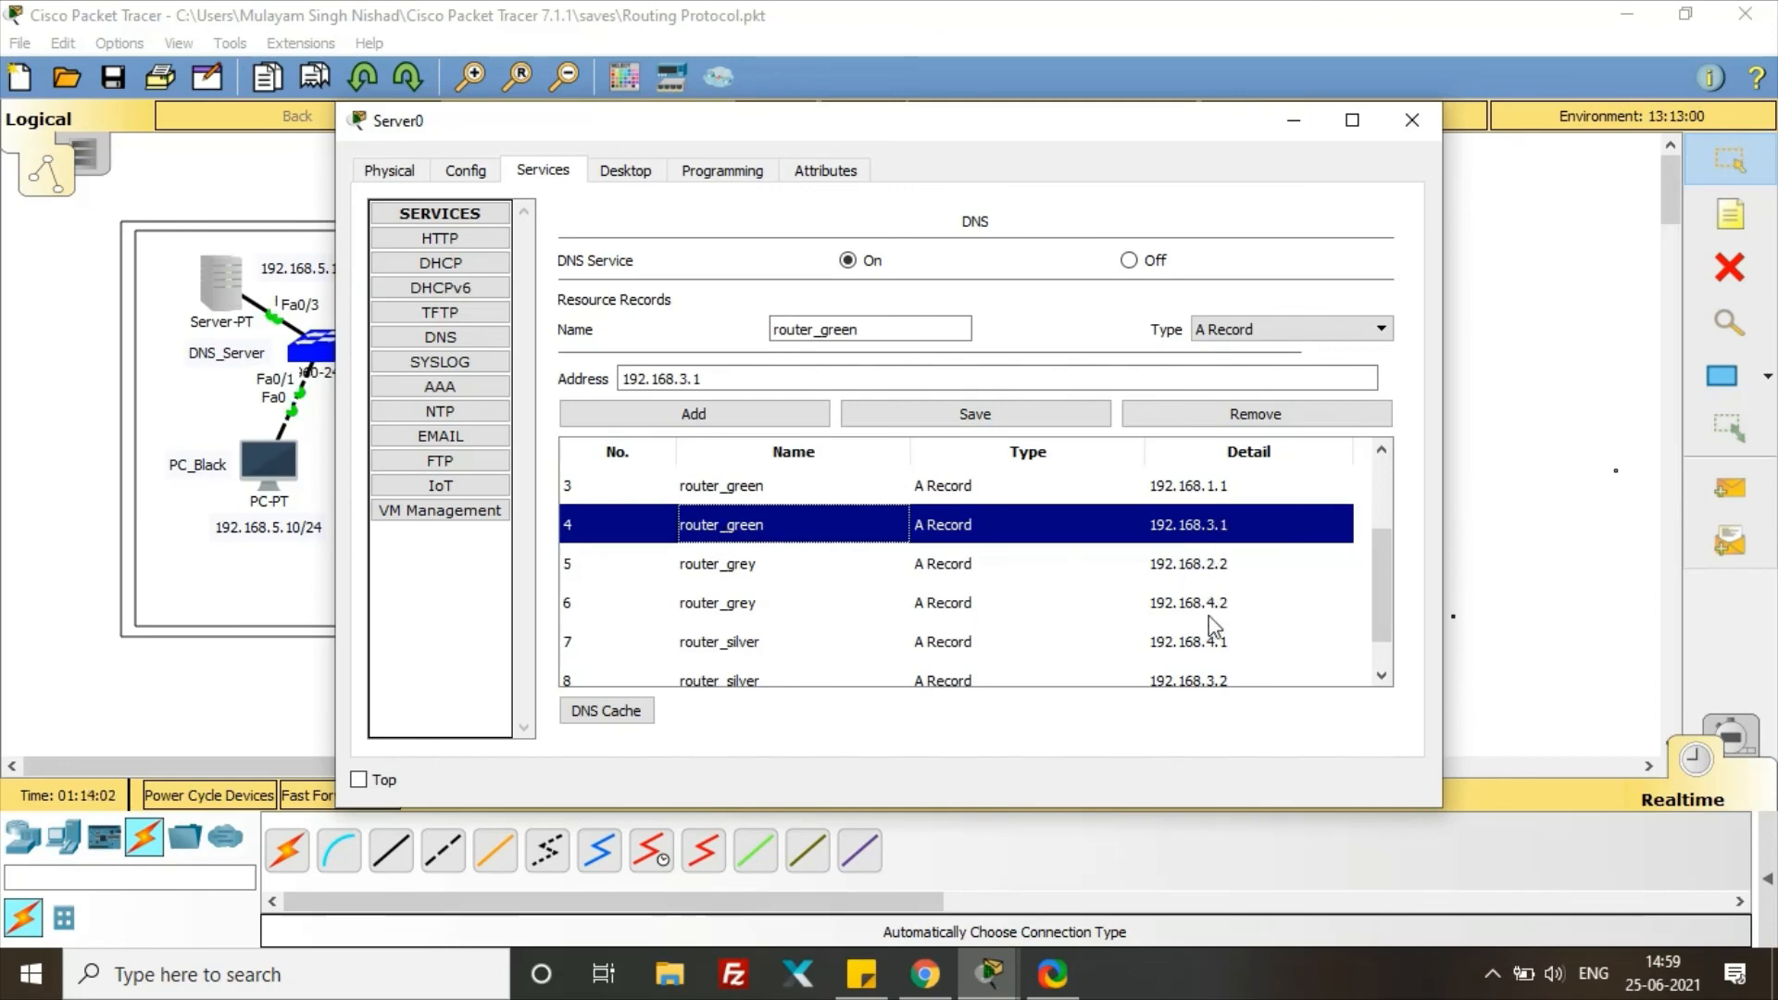
scroll(1208, 617, "up", 3)
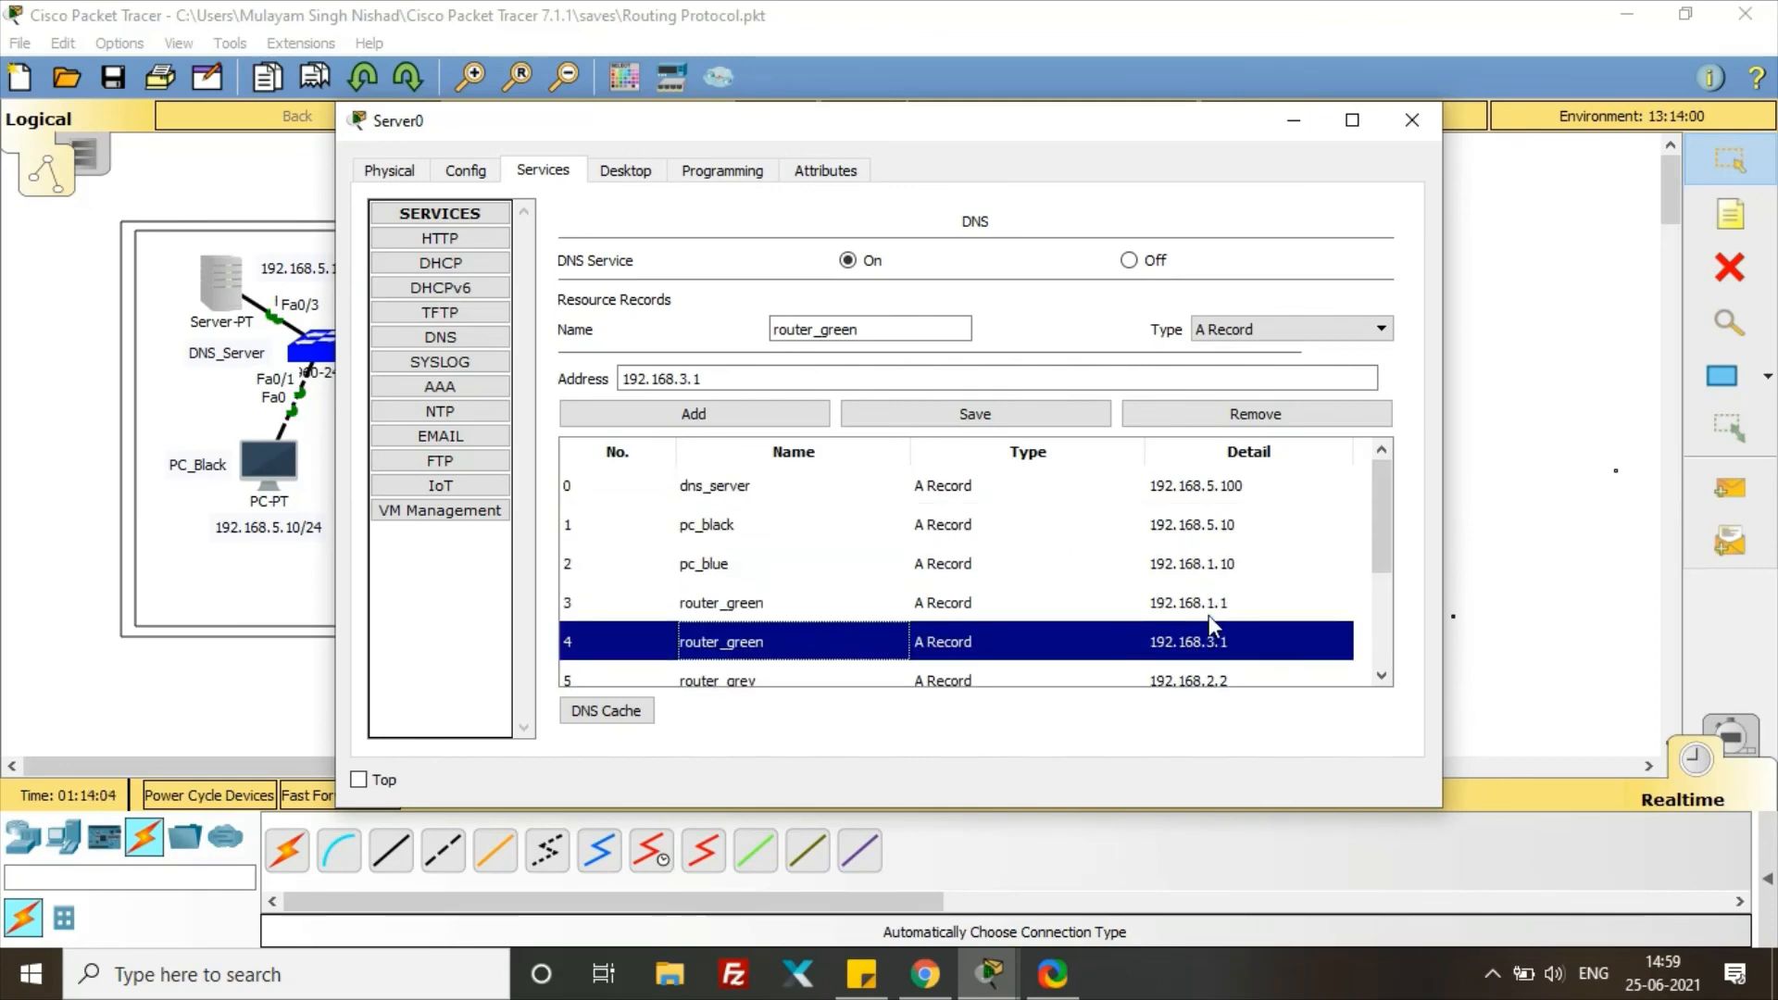
Step: Examine the names and addresses of the dns_server, pc_black, pc_blue and router_green records in the DNS table
left_click(1194, 565)
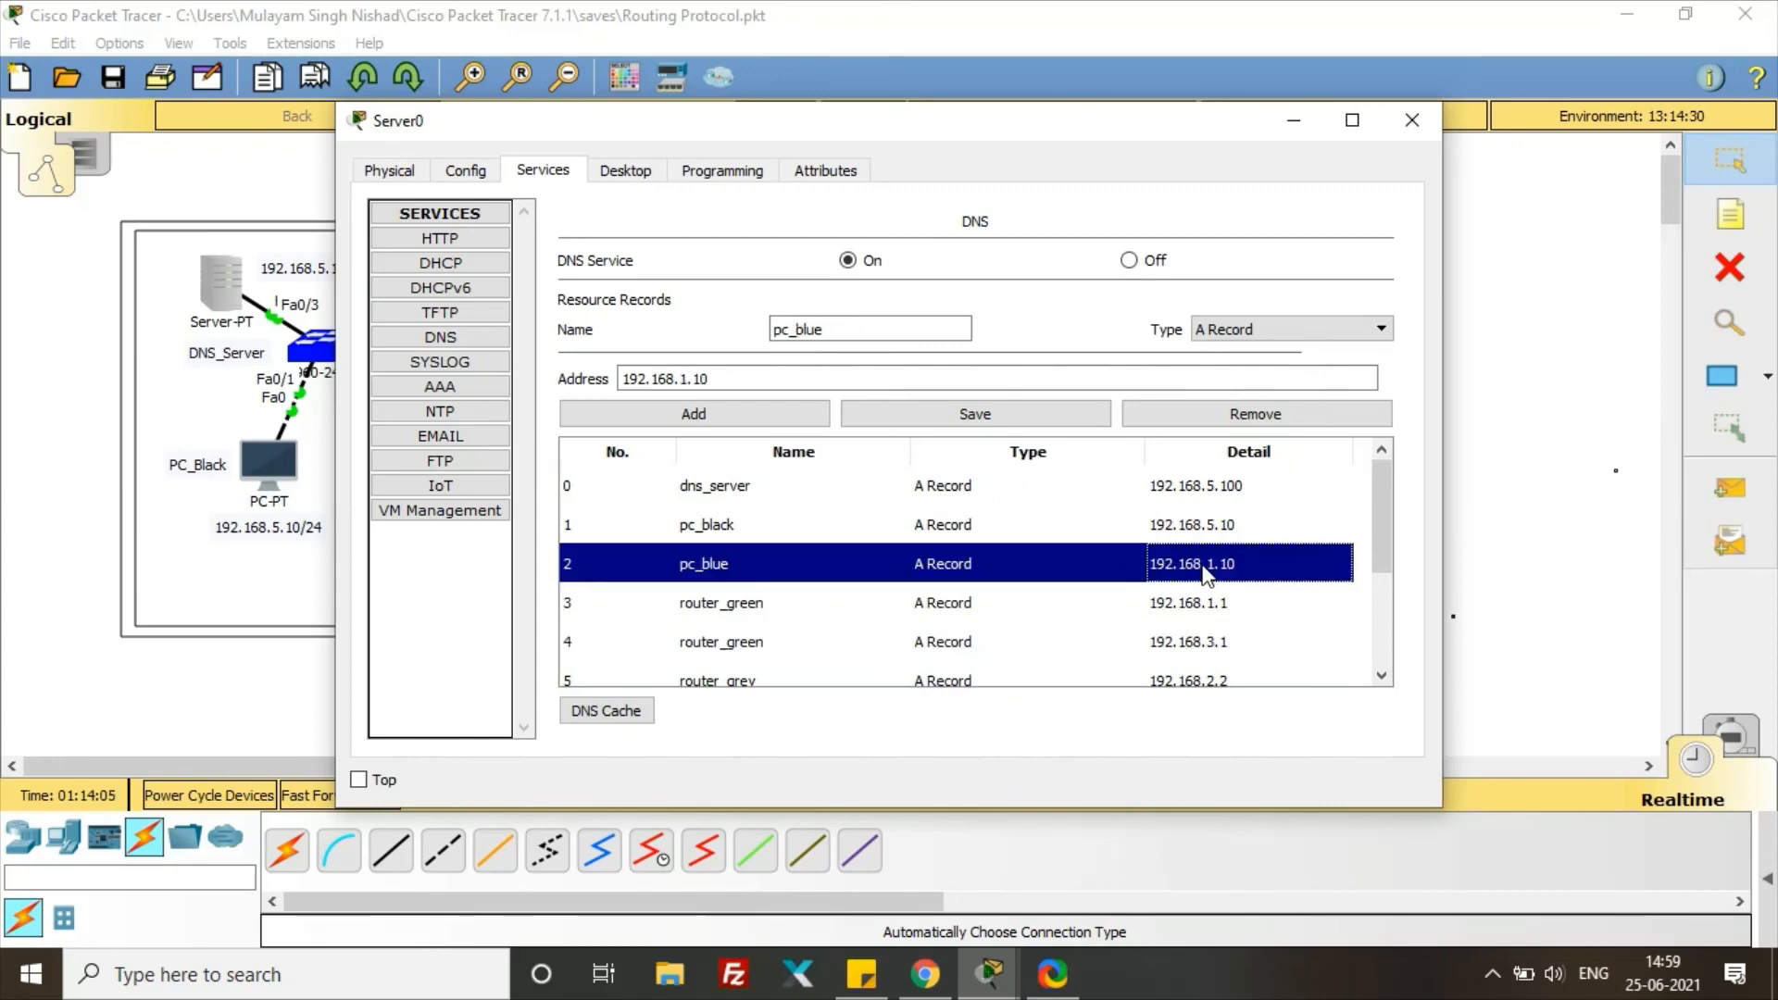
left_click(891, 527)
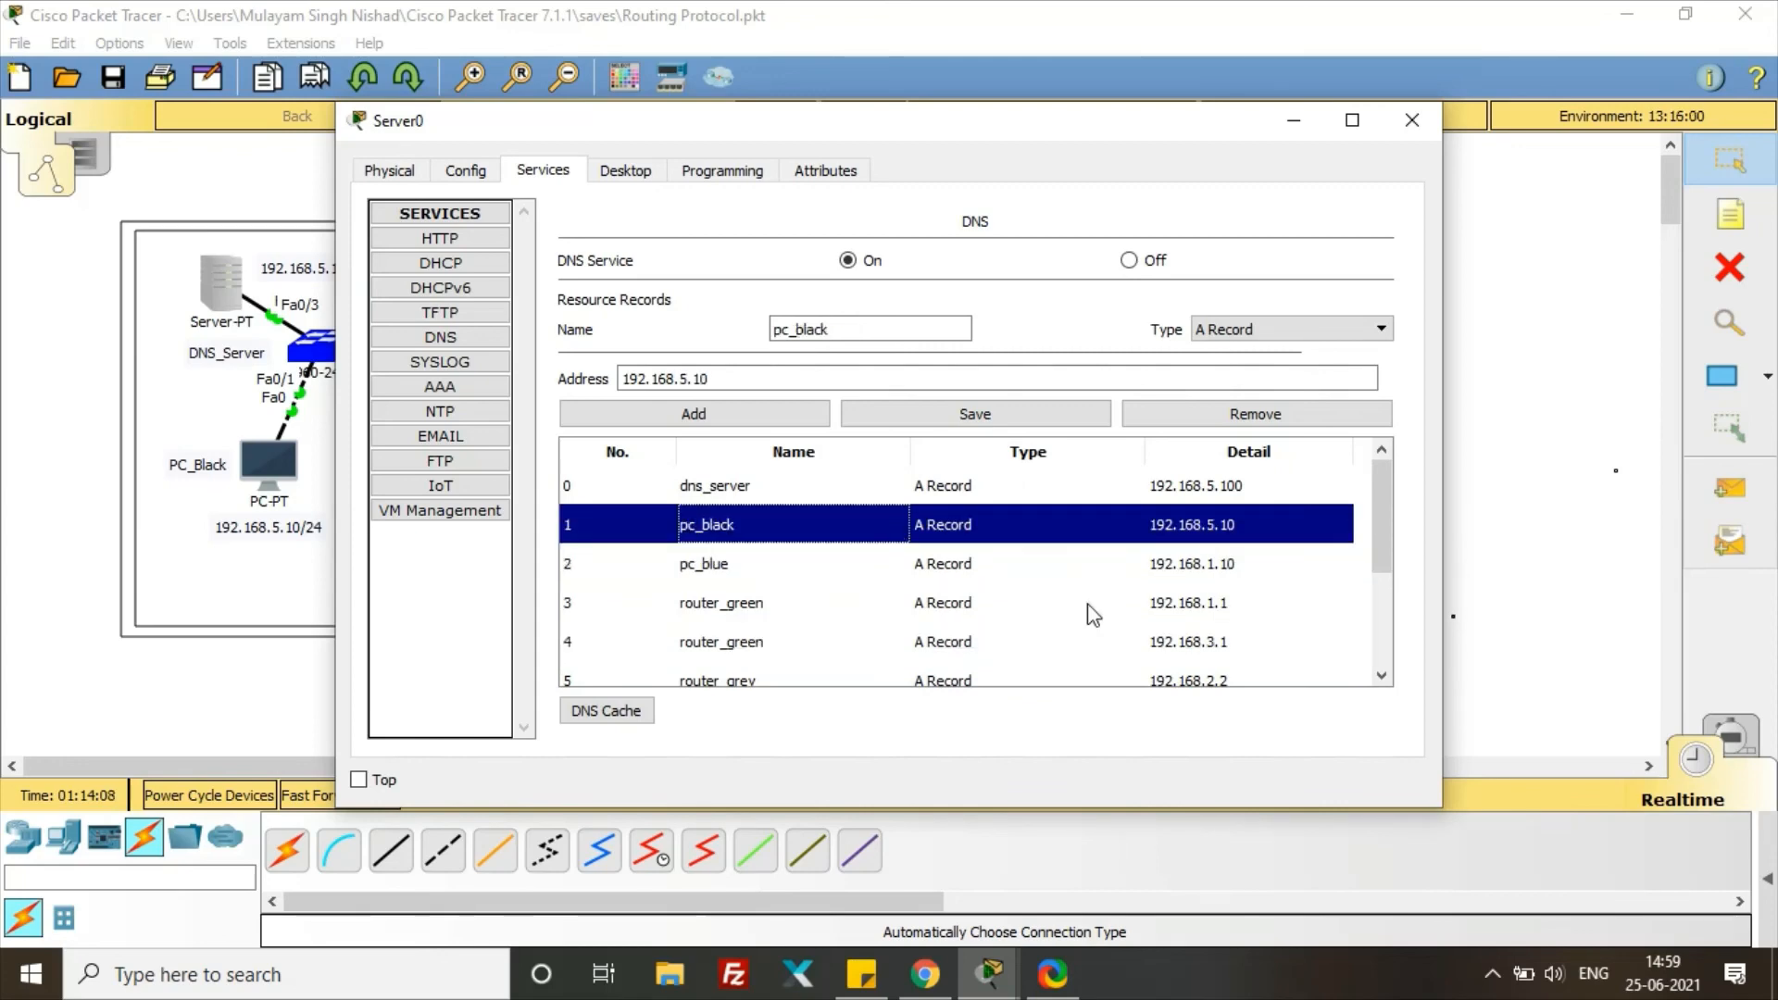
left_click(1254, 603)
left_click(930, 567)
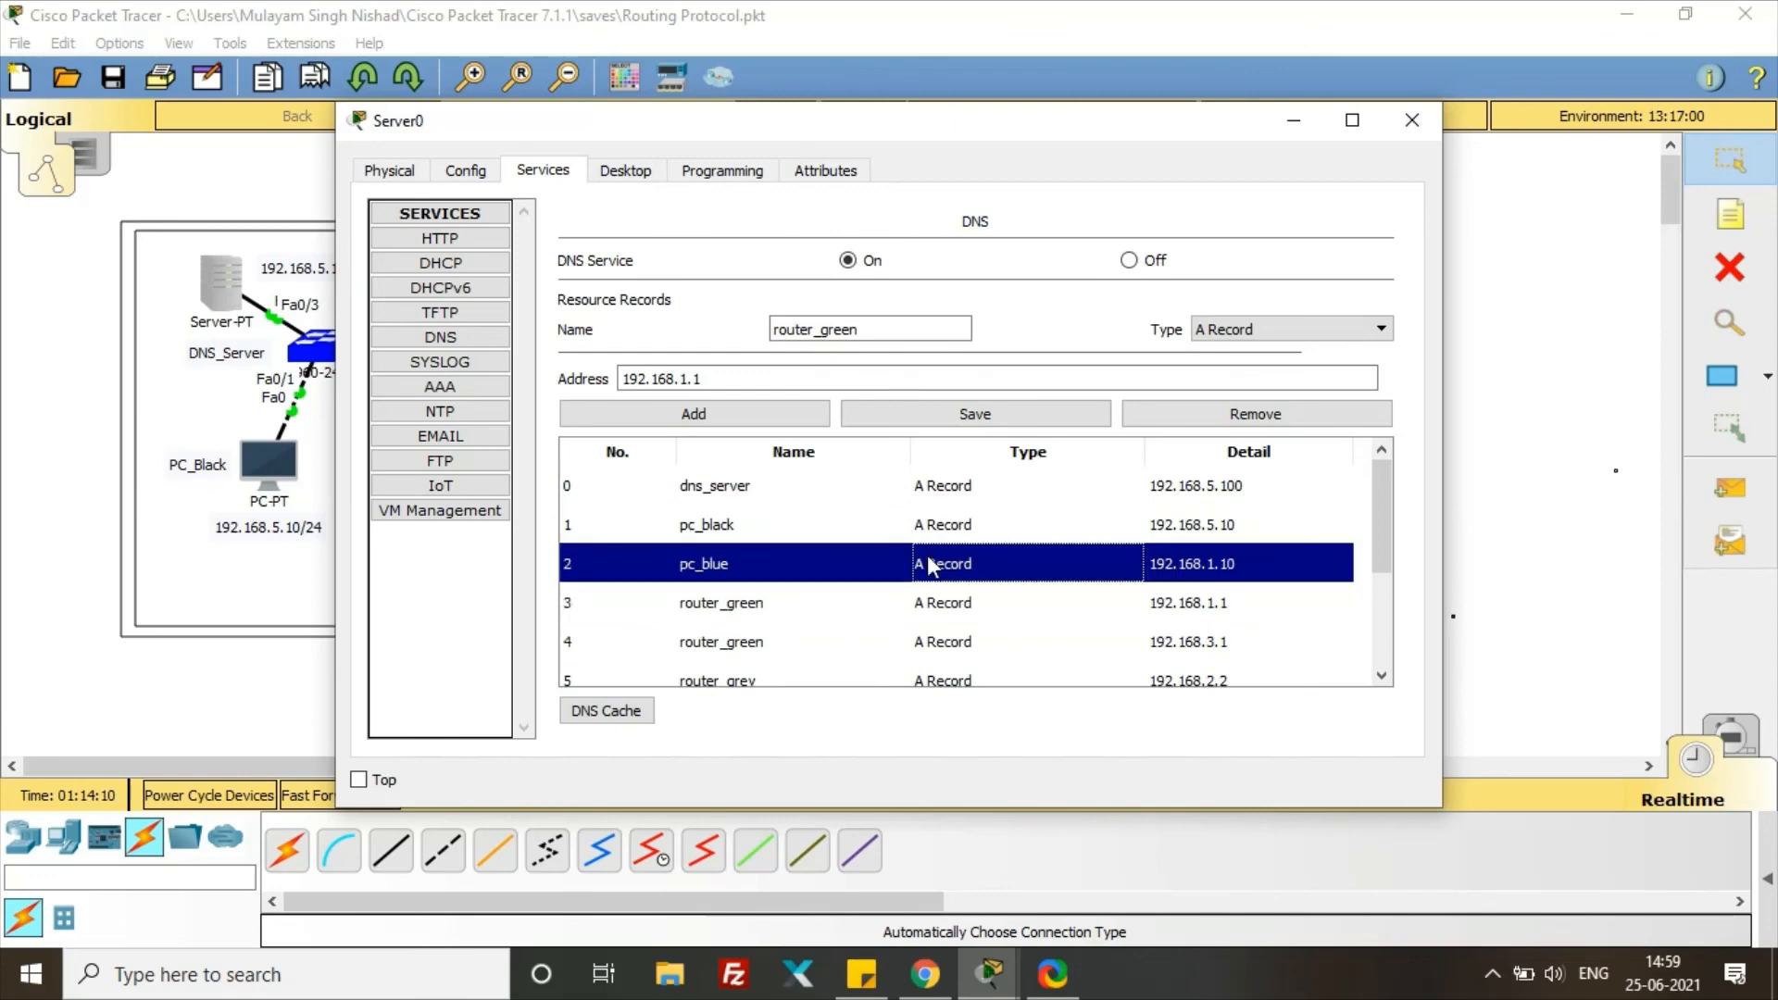
left_click(759, 536)
left_click(747, 587)
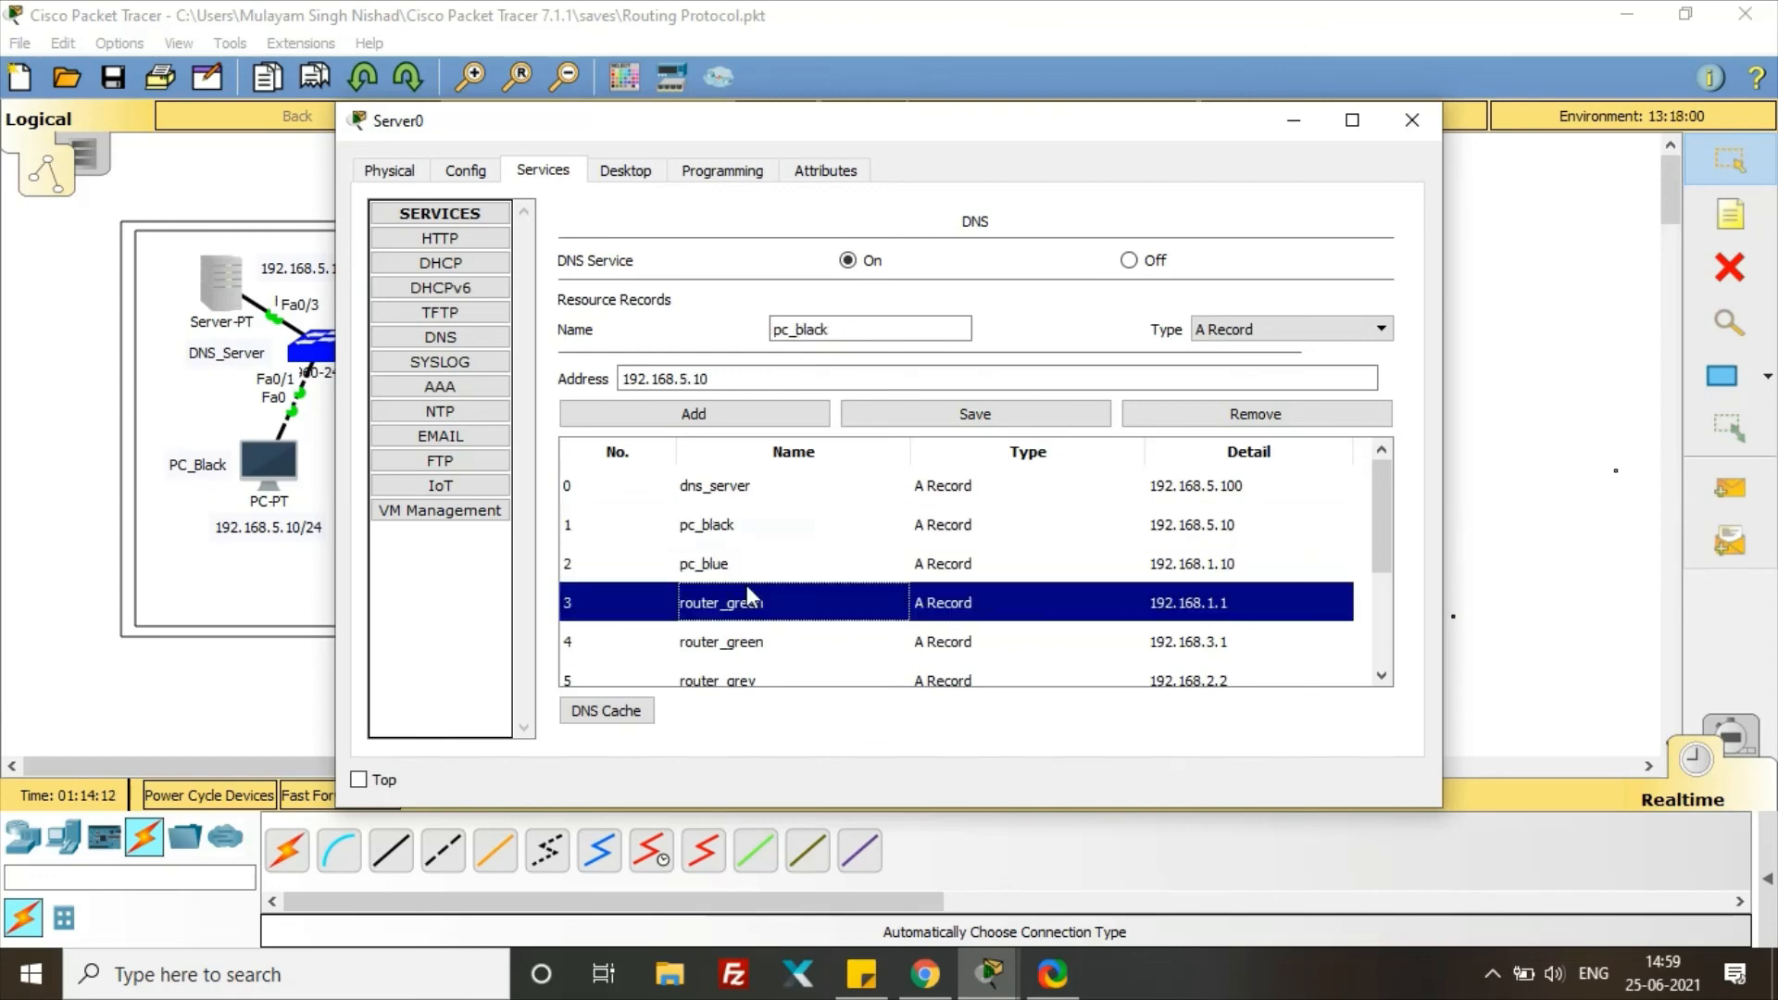
left_click(775, 651)
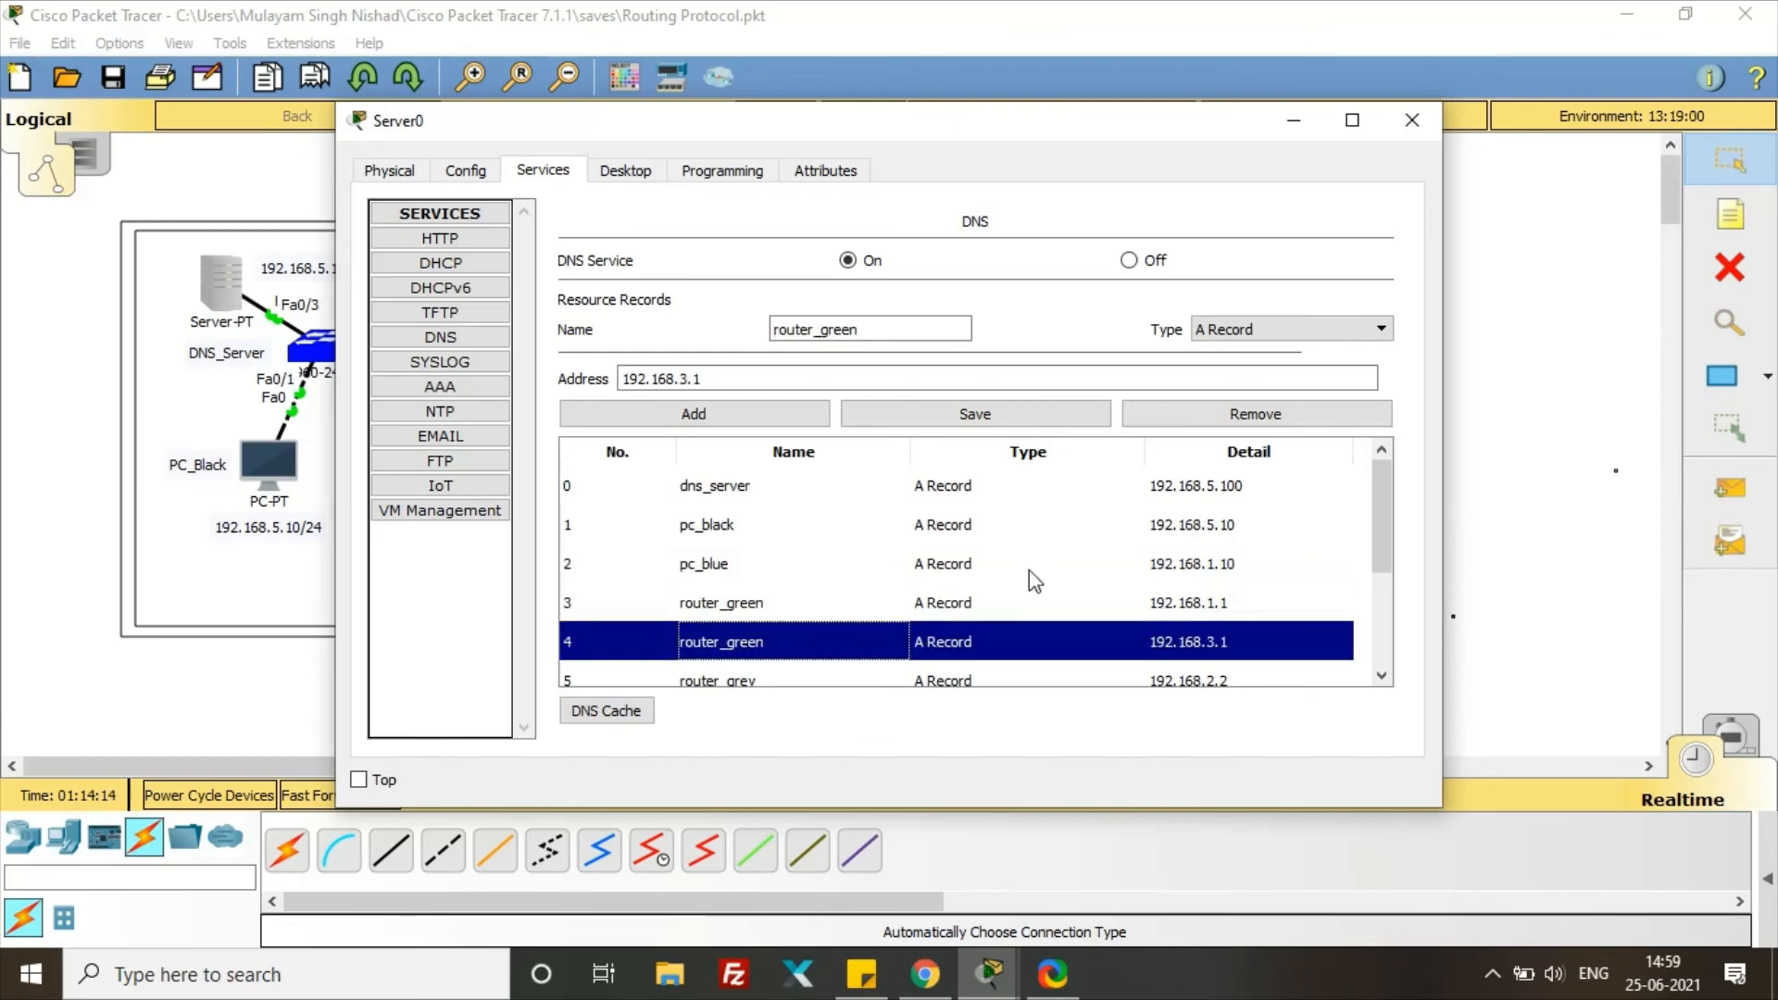
left_click(1192, 561)
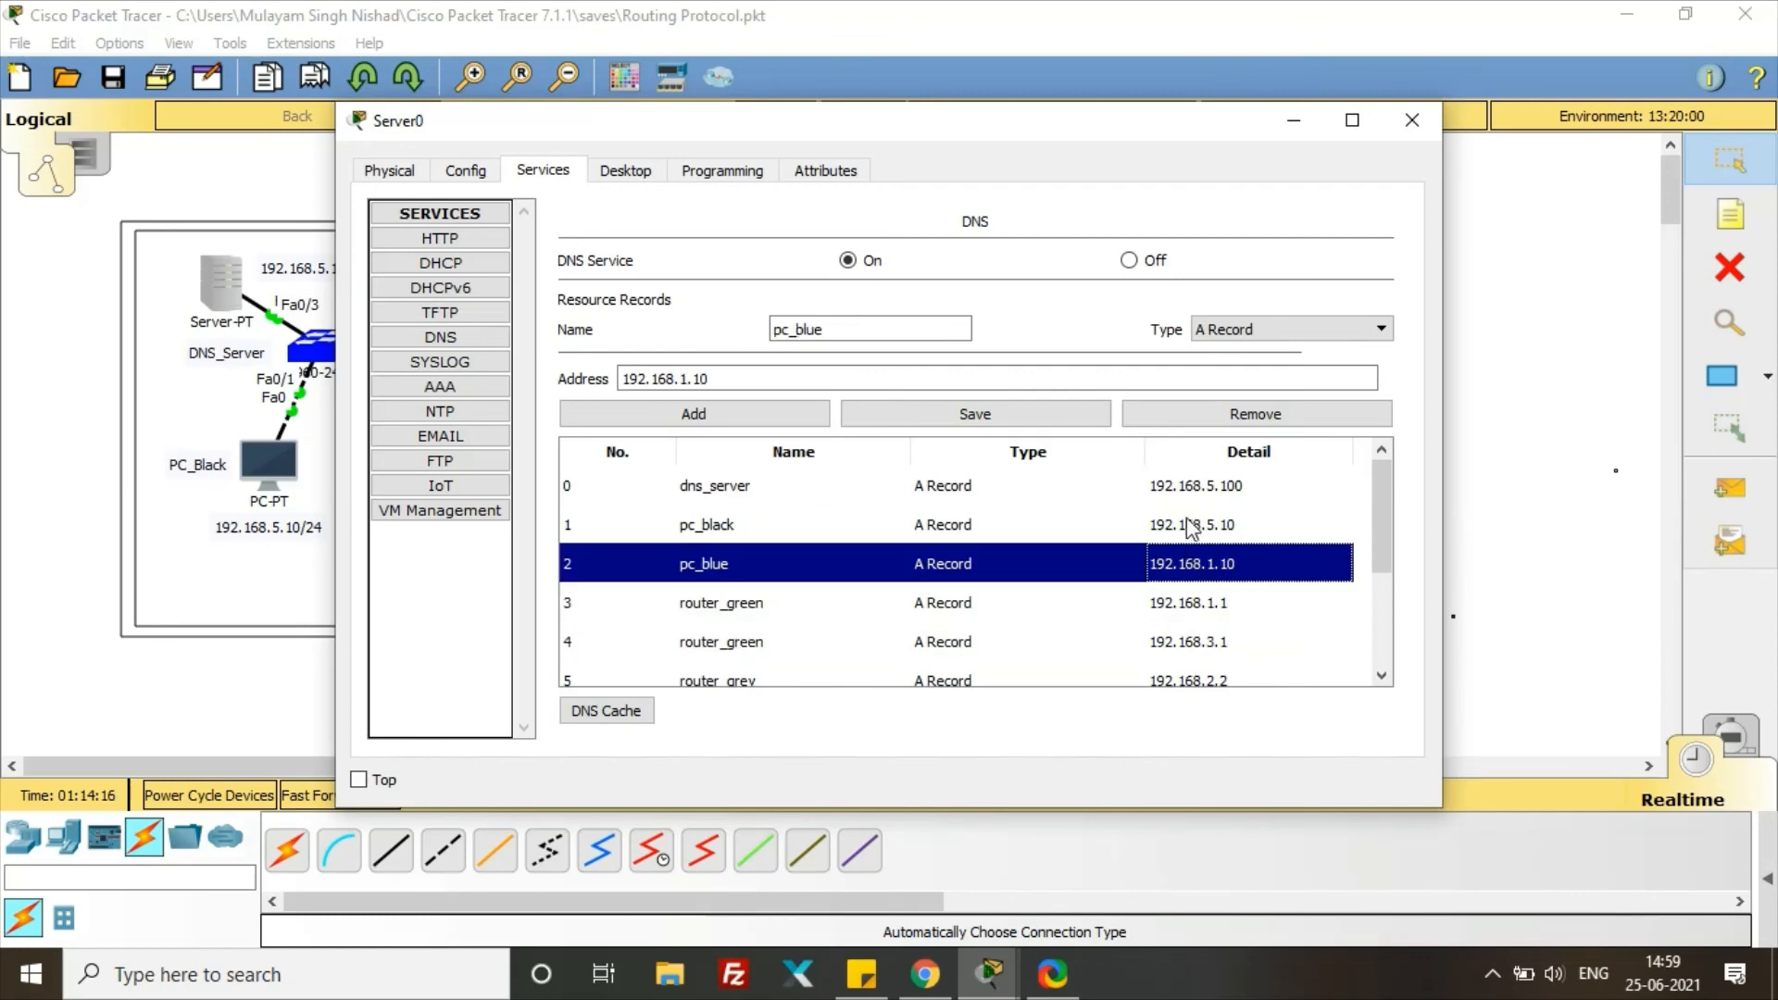
left_click(1191, 526)
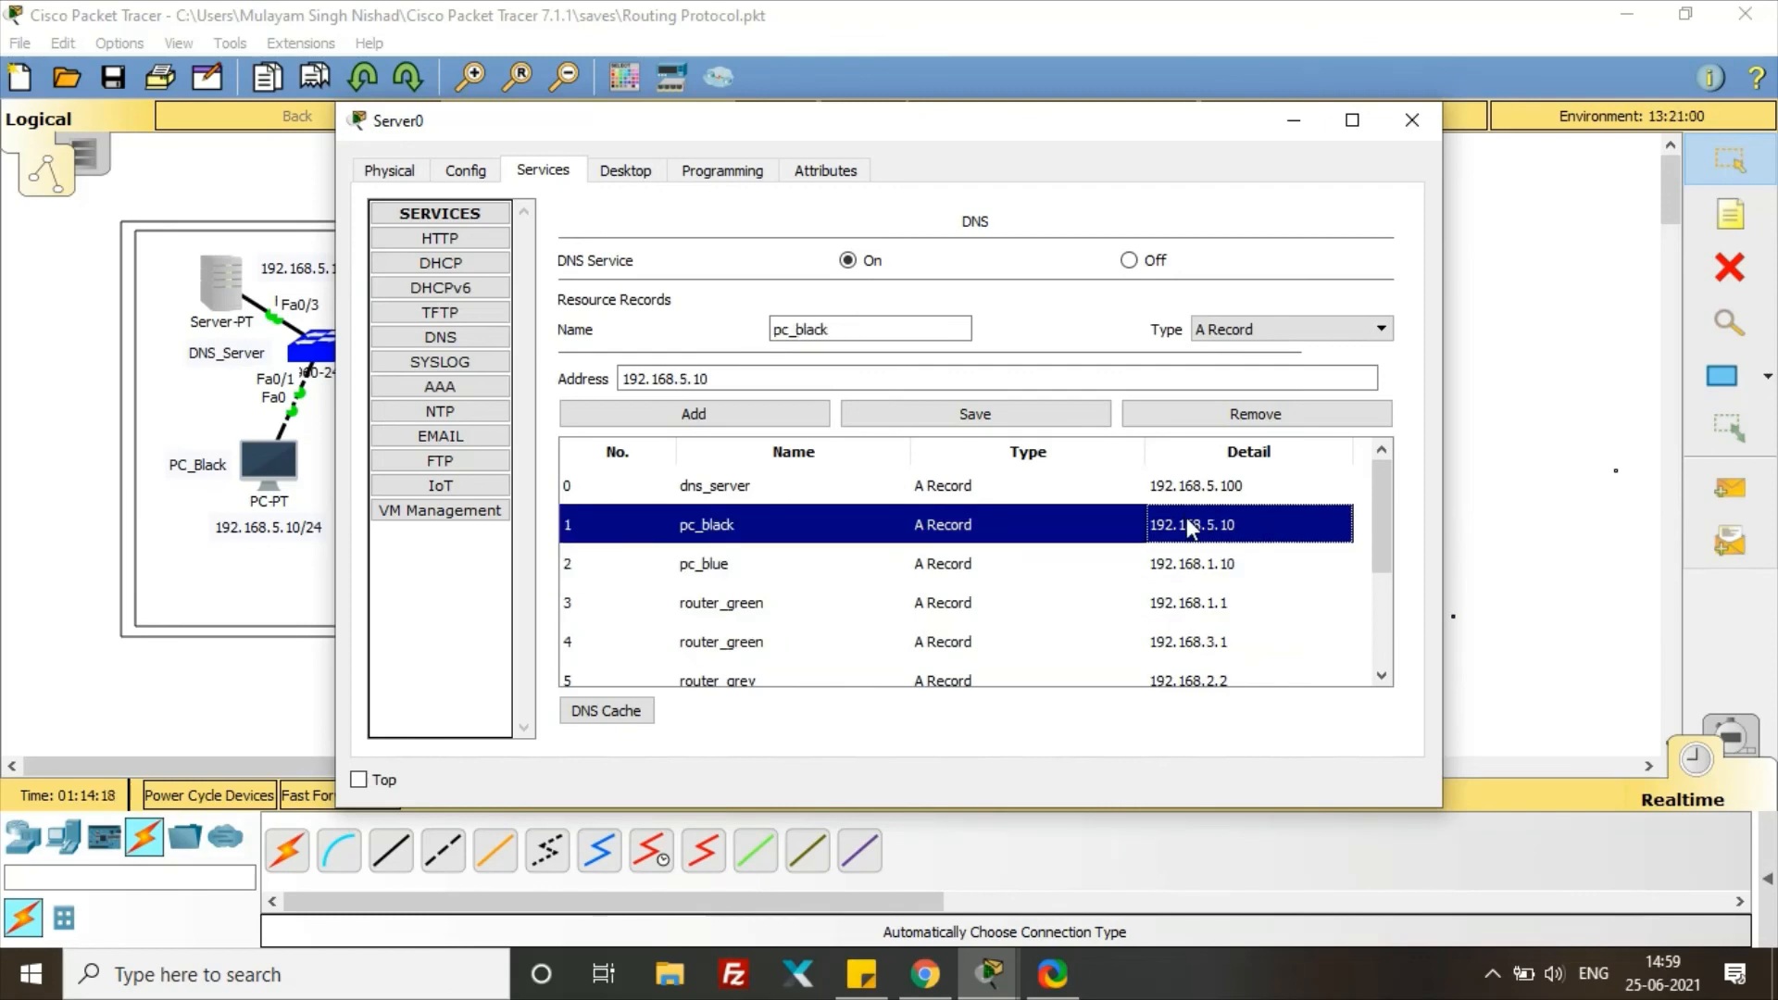
left_click(1189, 487)
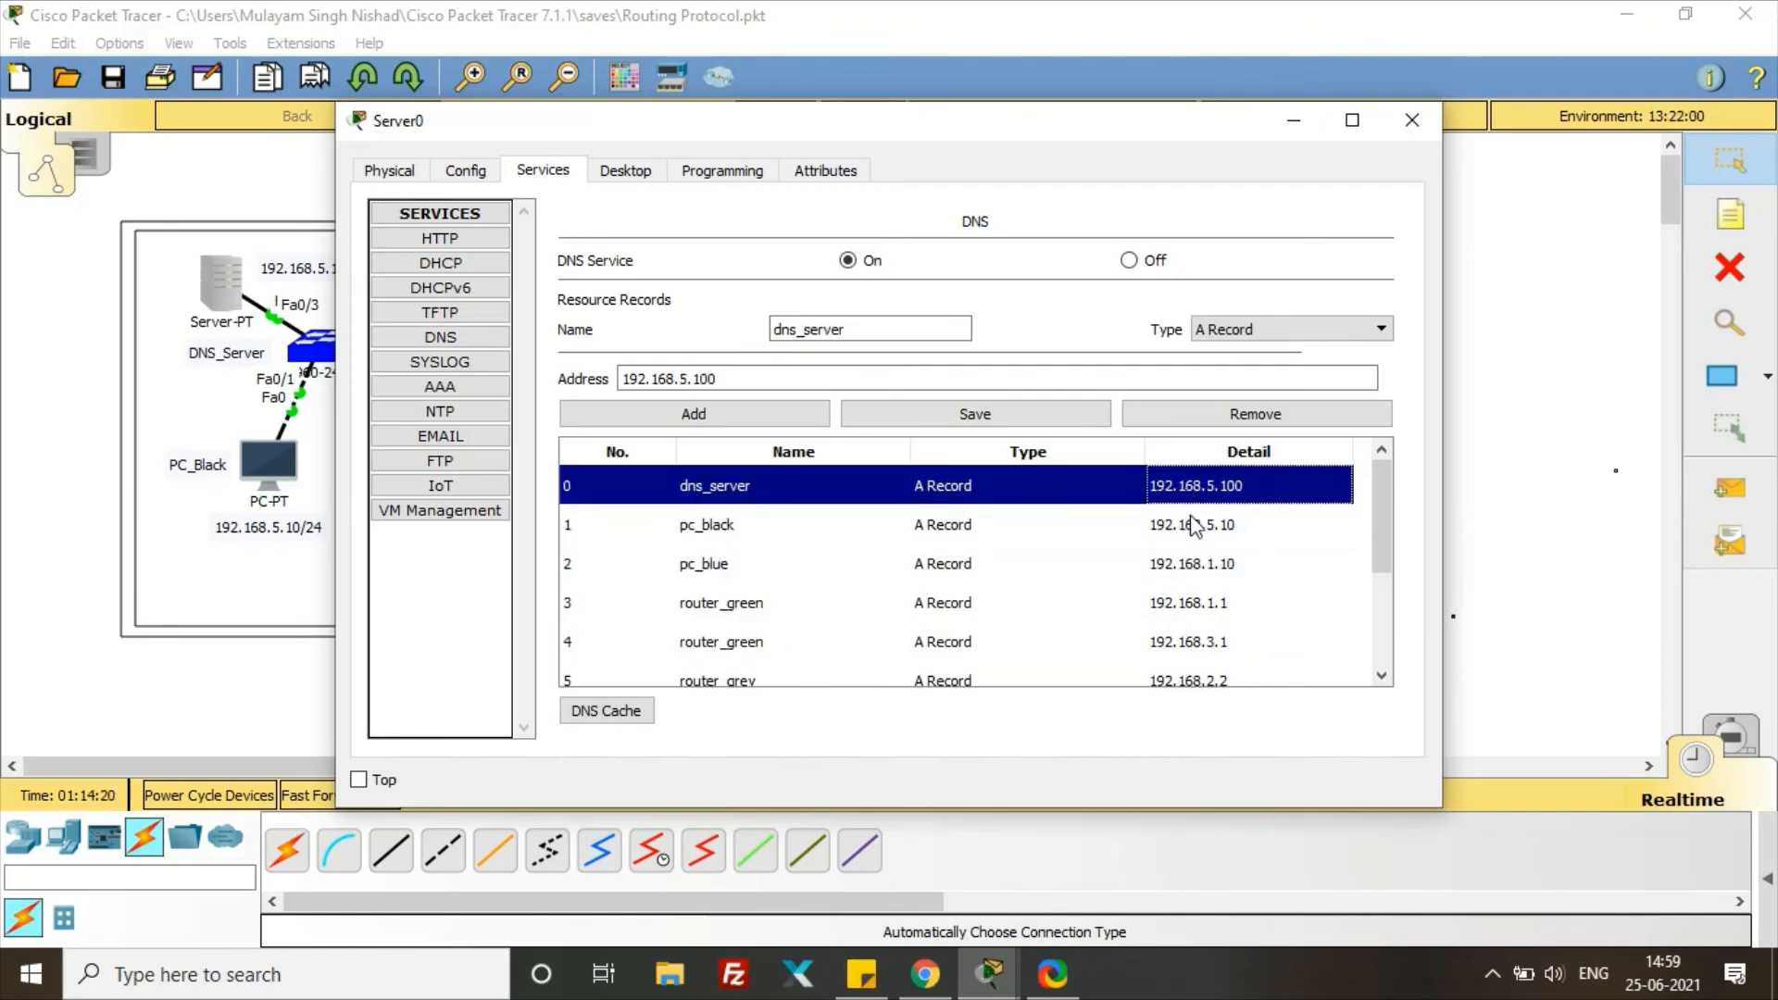
left_click(1192, 530)
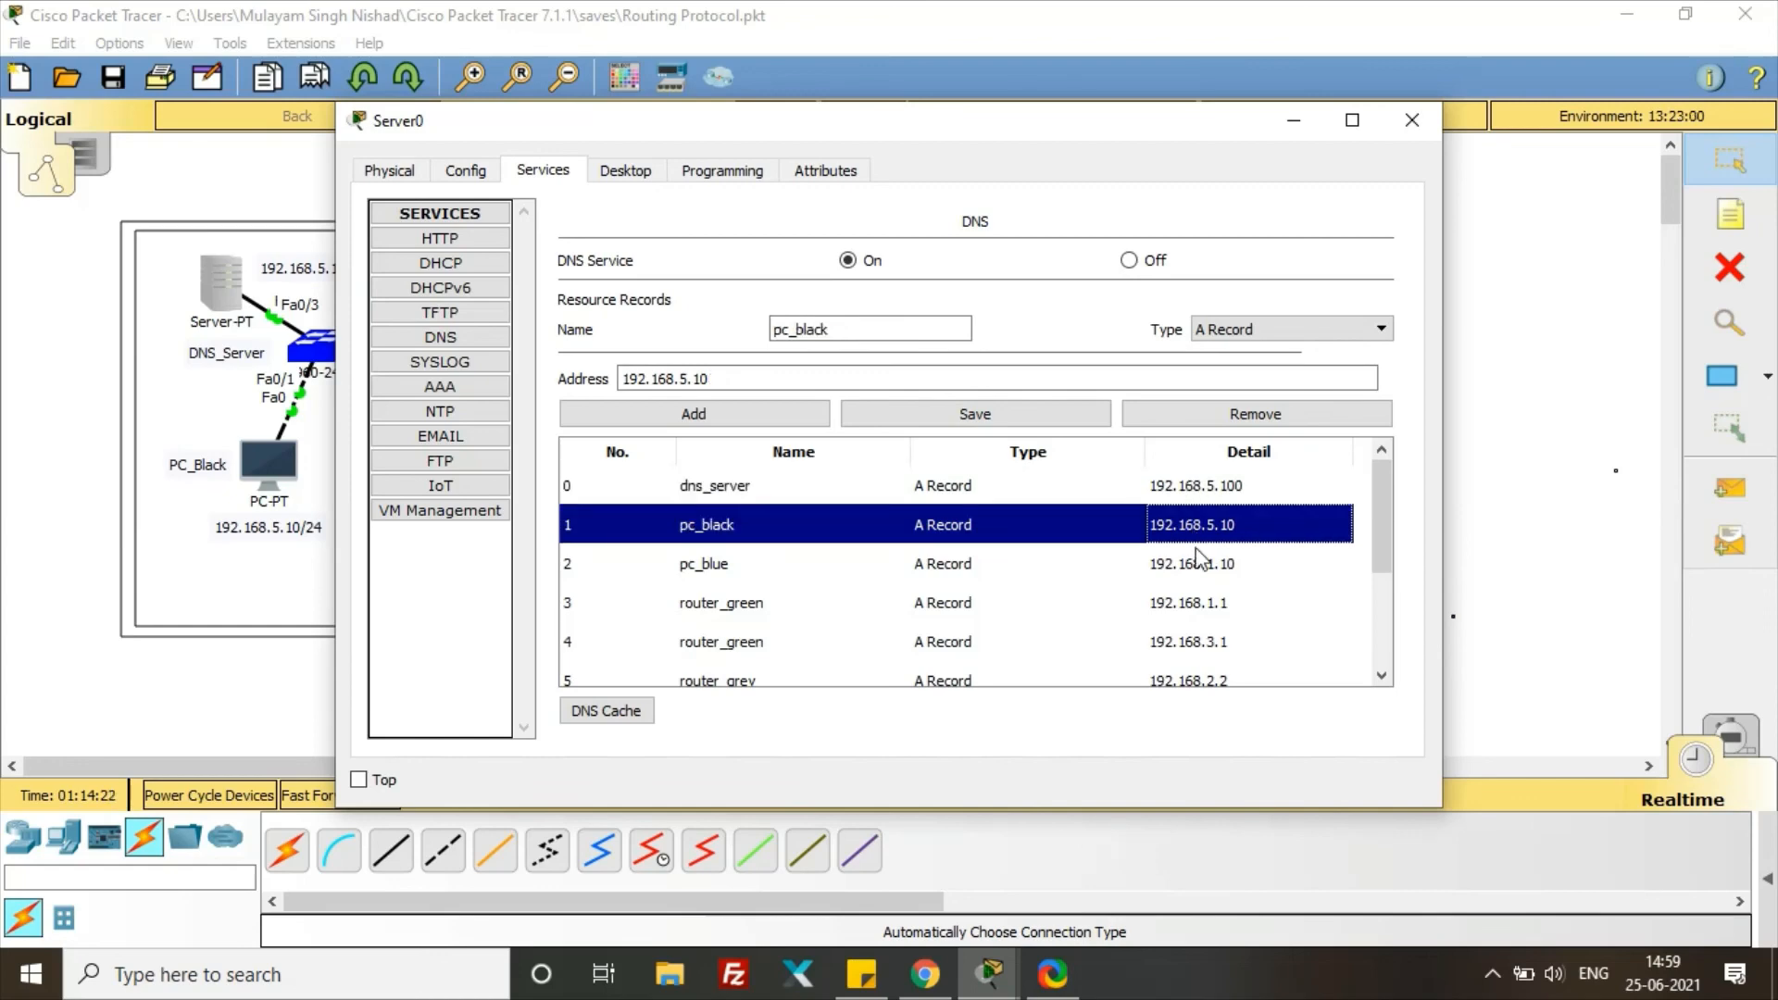
left_click(1198, 568)
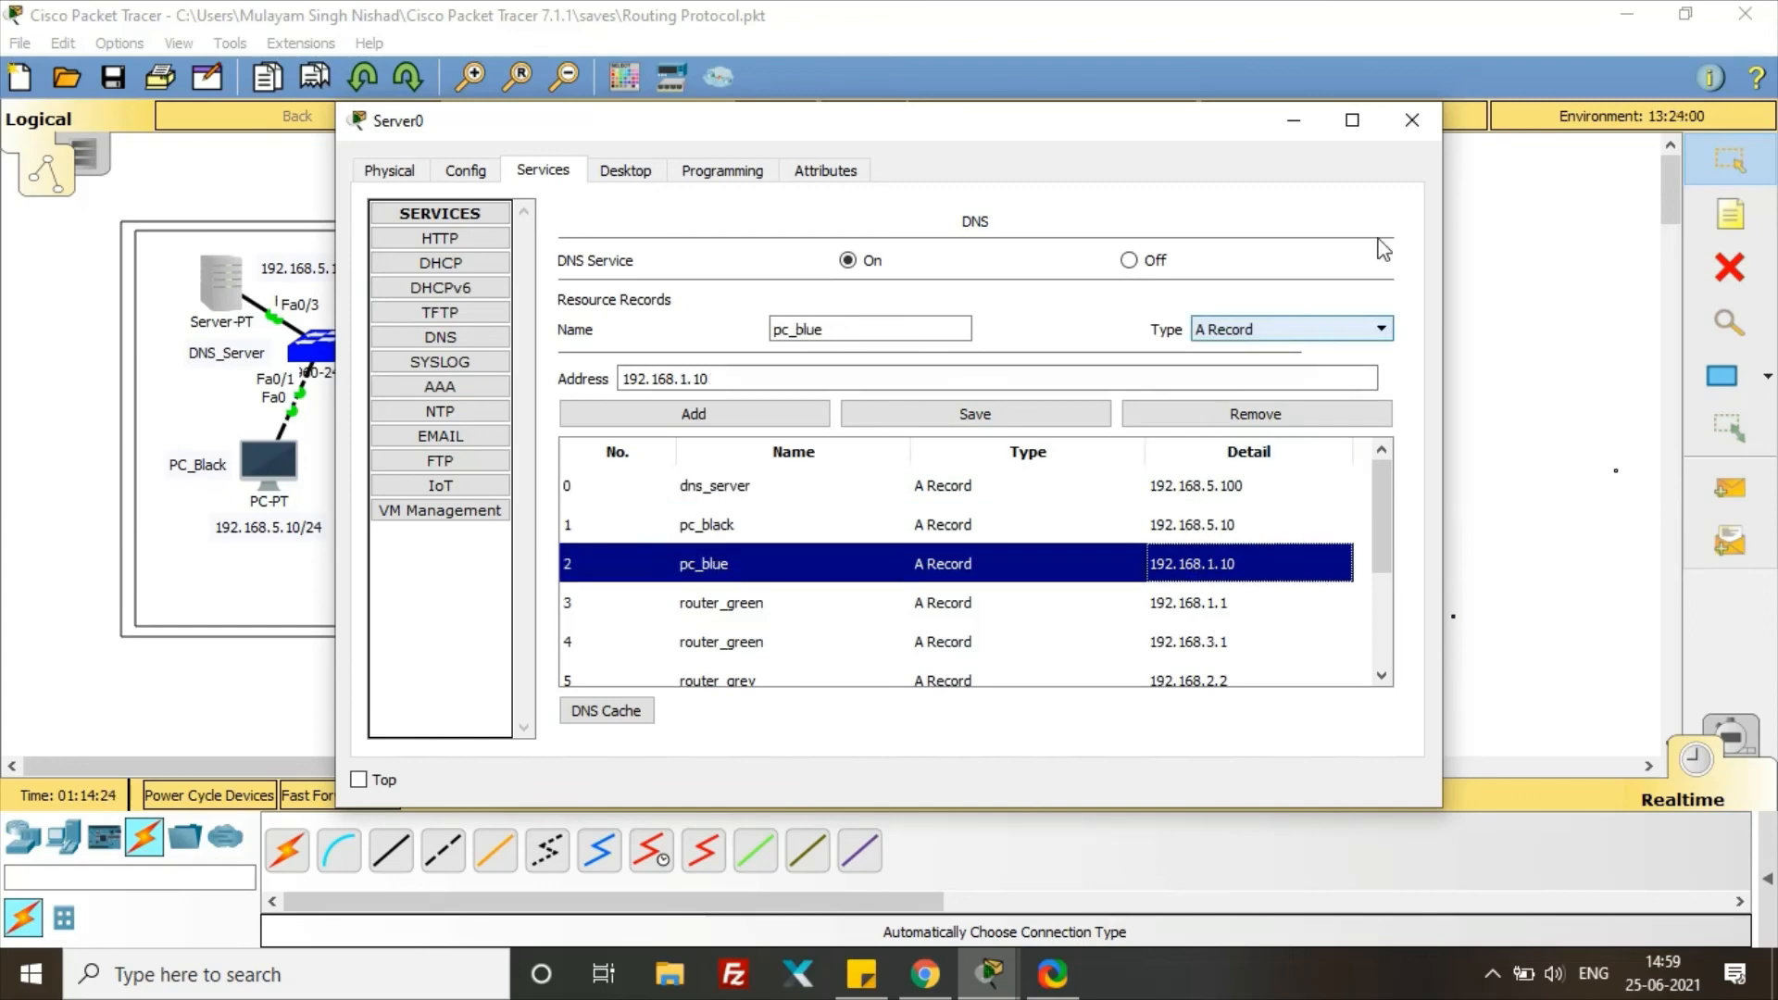